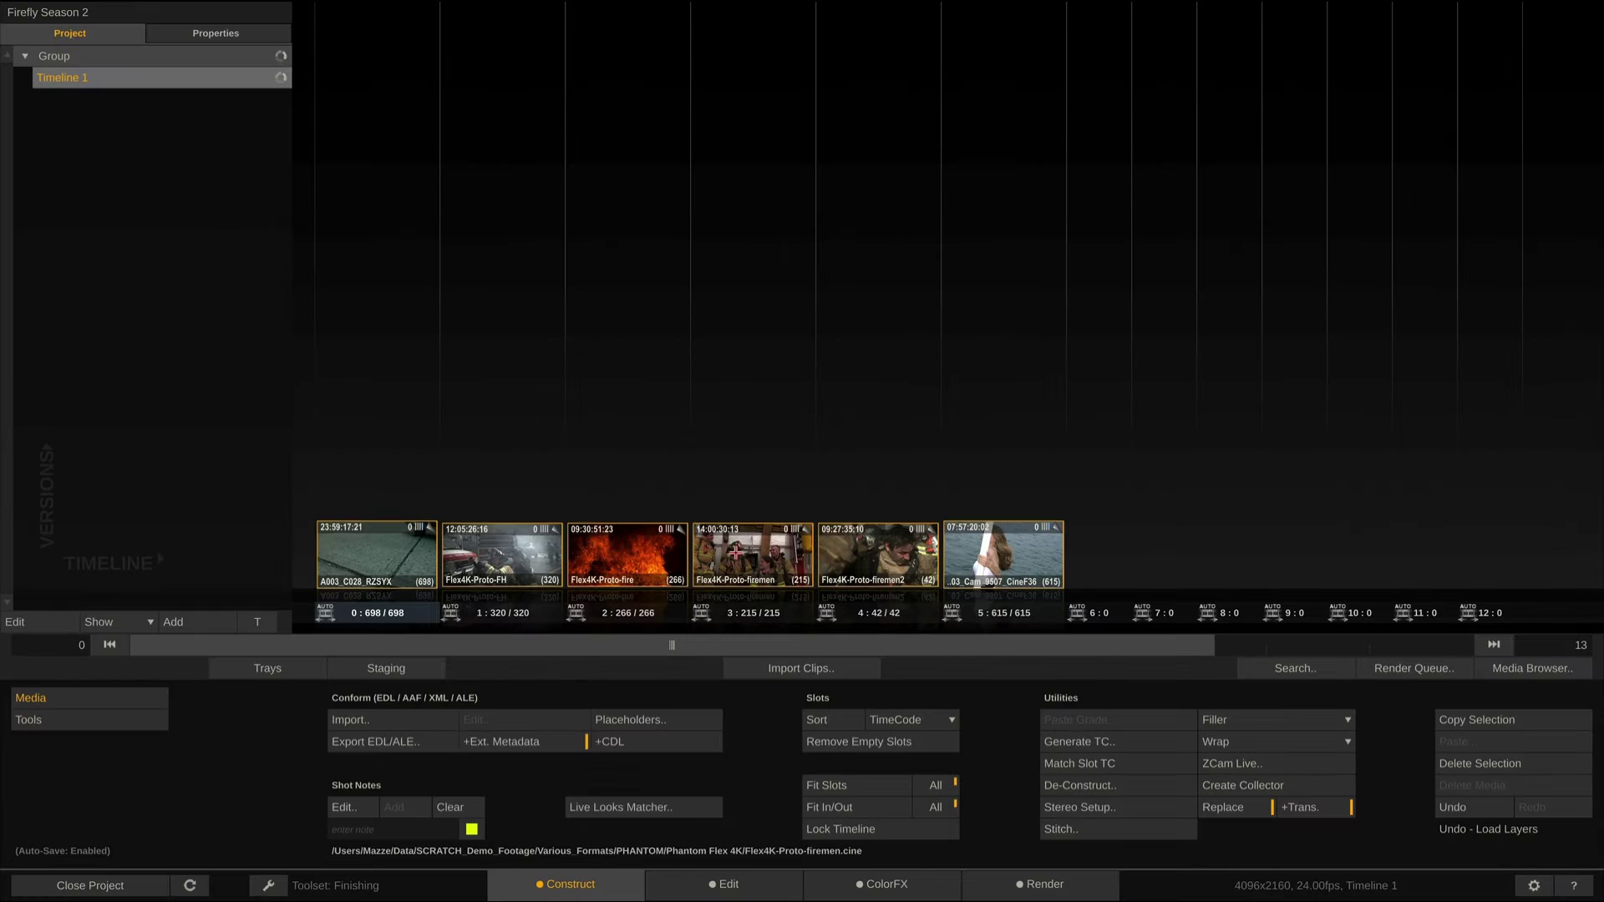
Review metadata for A003_C028_RZSYX and the three Flex4K-Proto clips, ending on A003_C028_RZSYX.
left_click(399, 541)
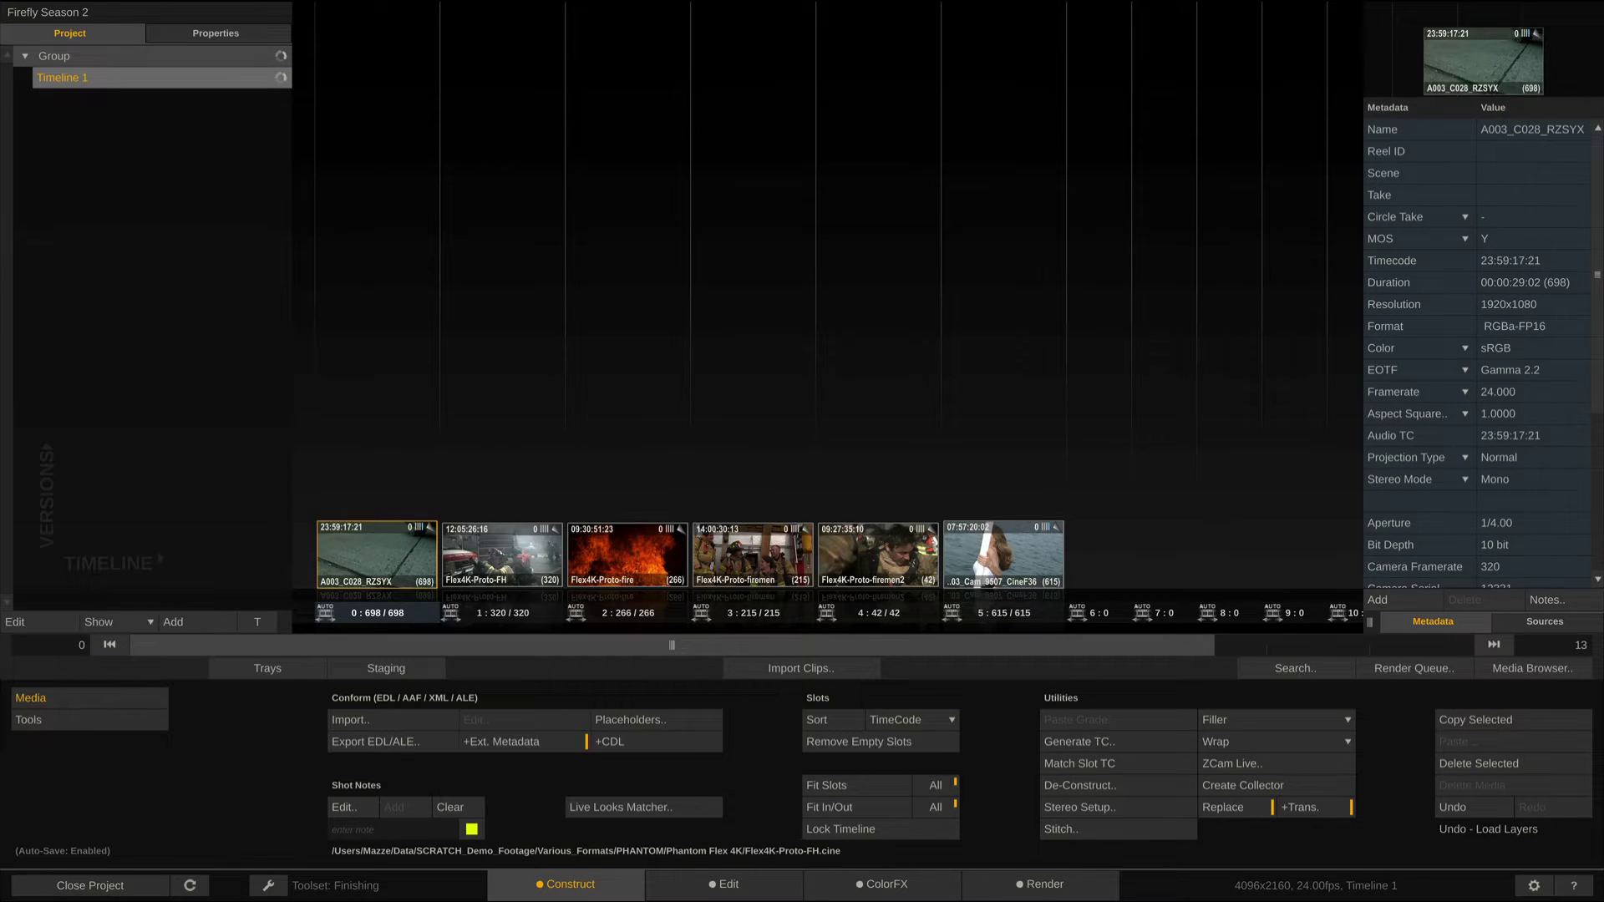
left_click(518, 554)
left_click(635, 547)
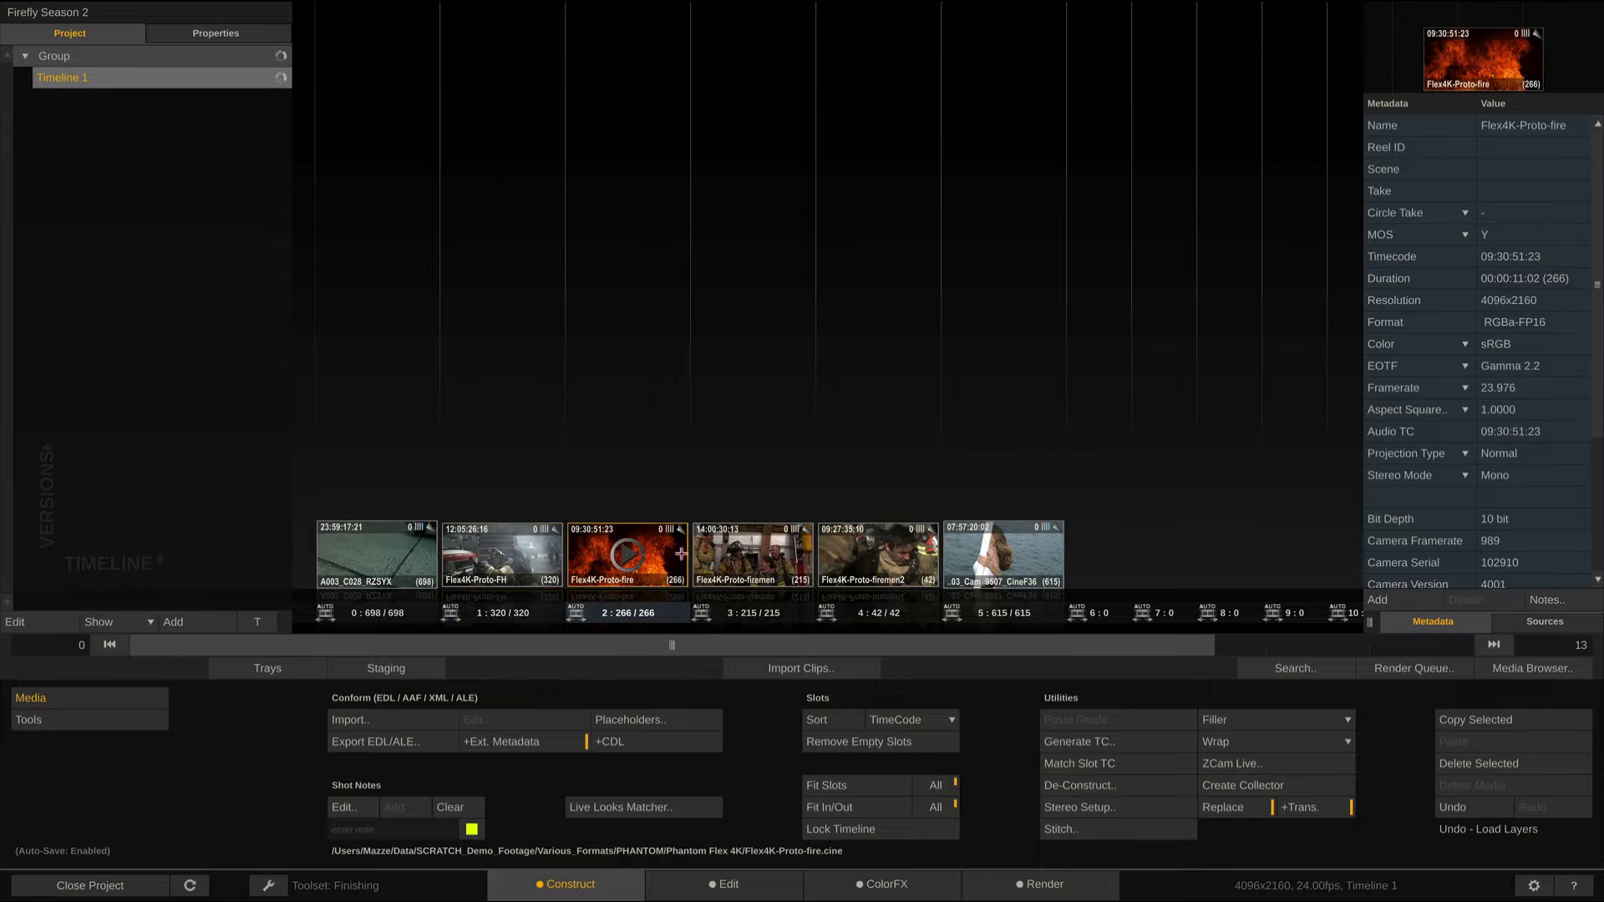
left_click(743, 561)
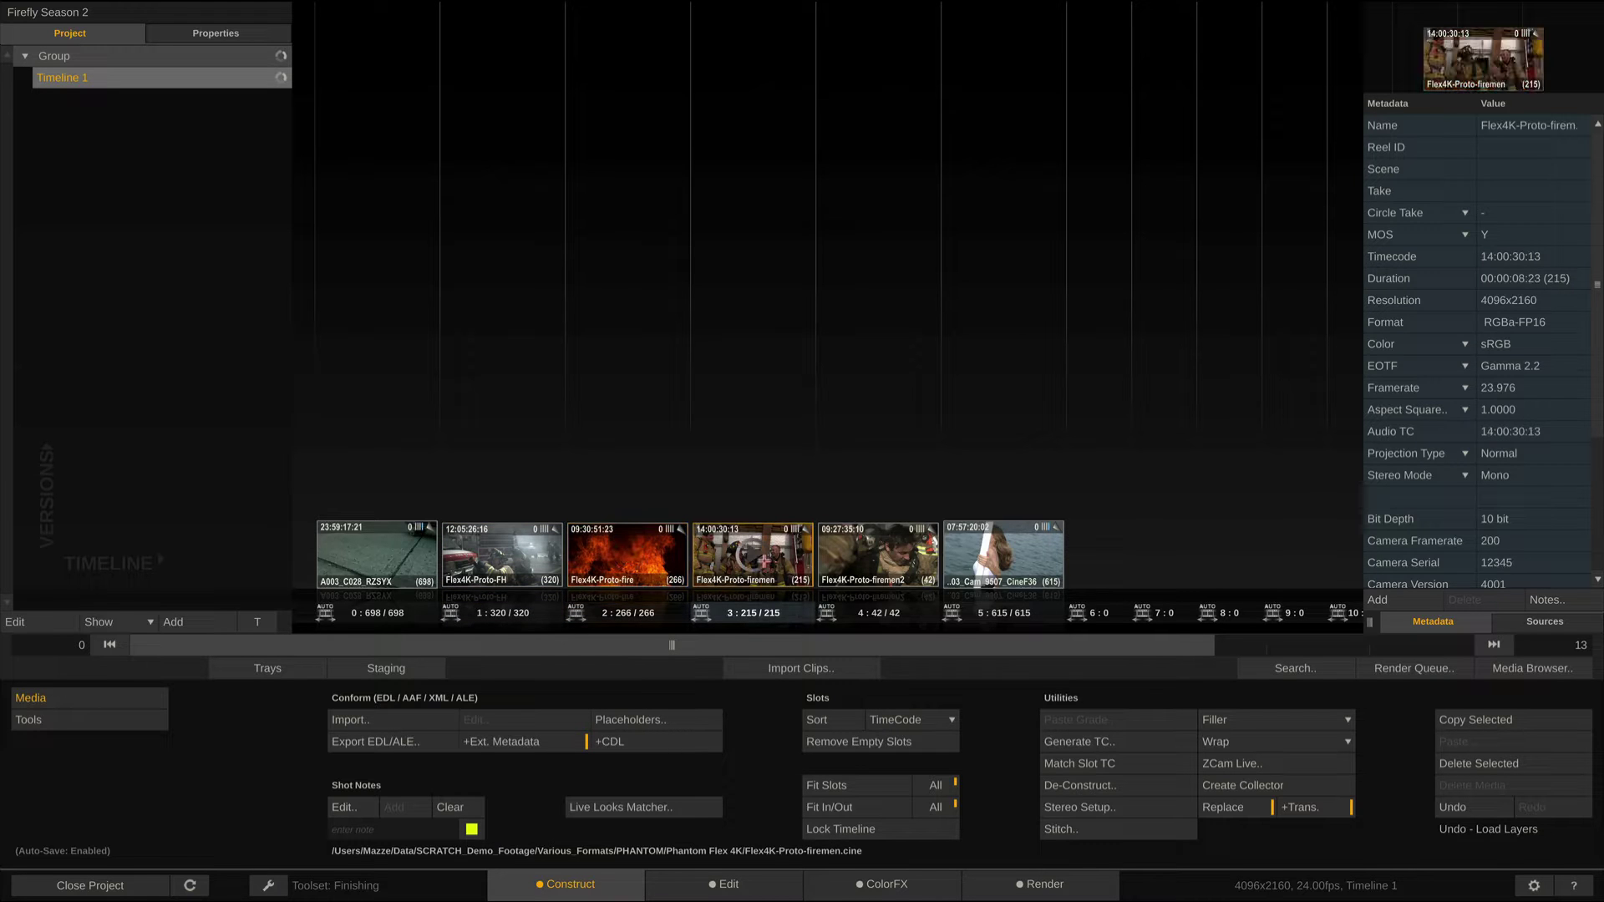
left_click(388, 559)
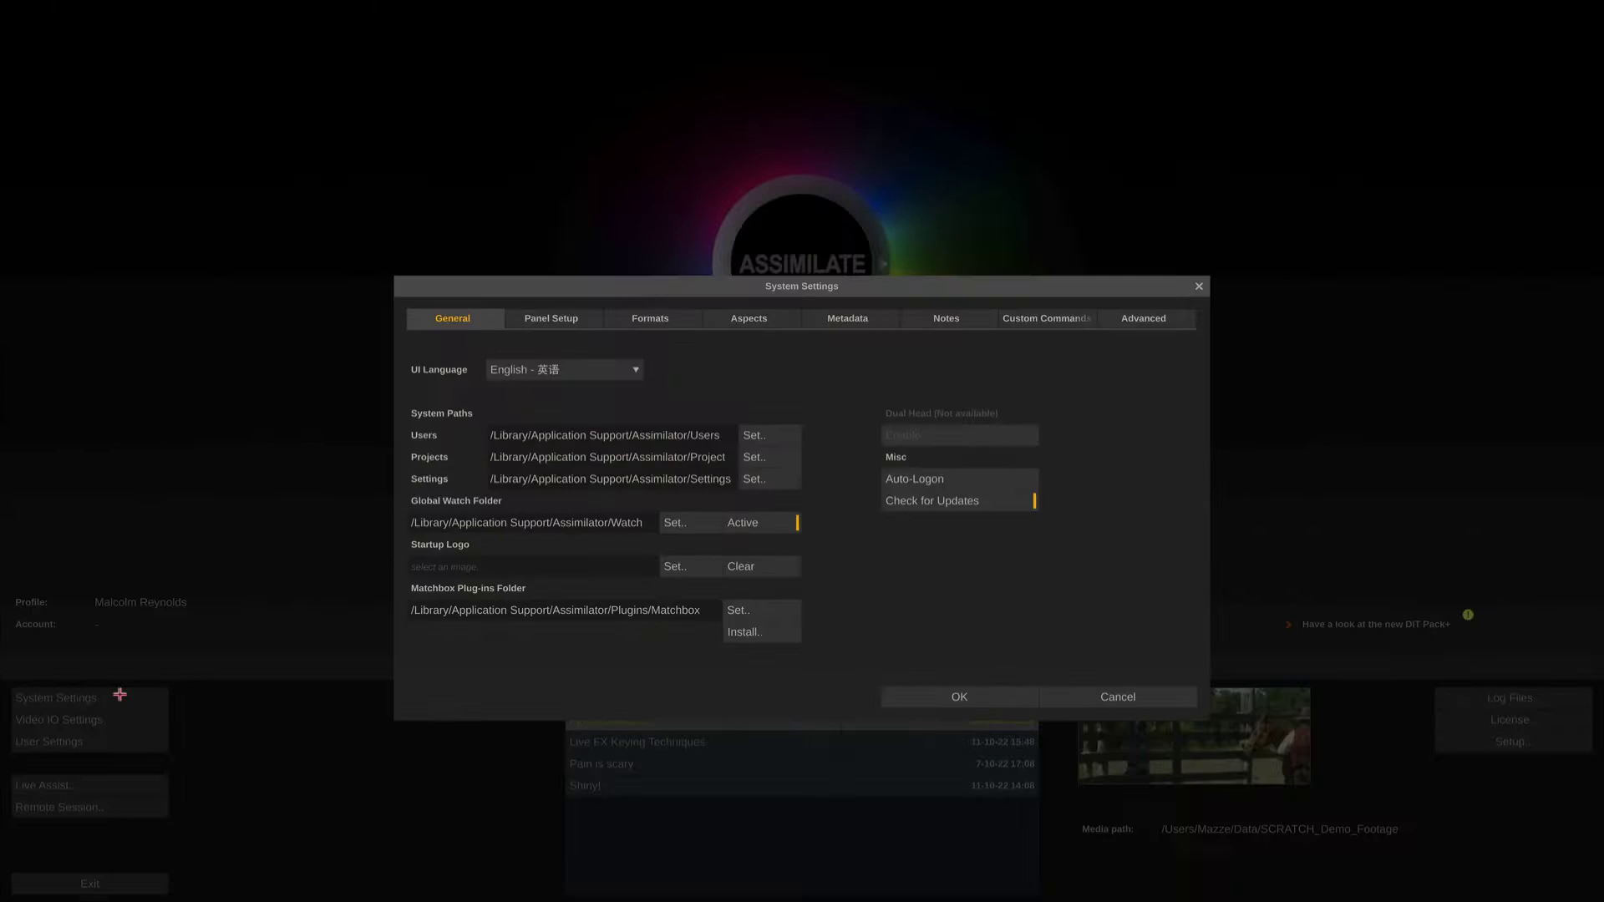
In Advanced settings, search 'phant' and set 'Phantom: default zero timecode' to On.
left_click(1125, 318)
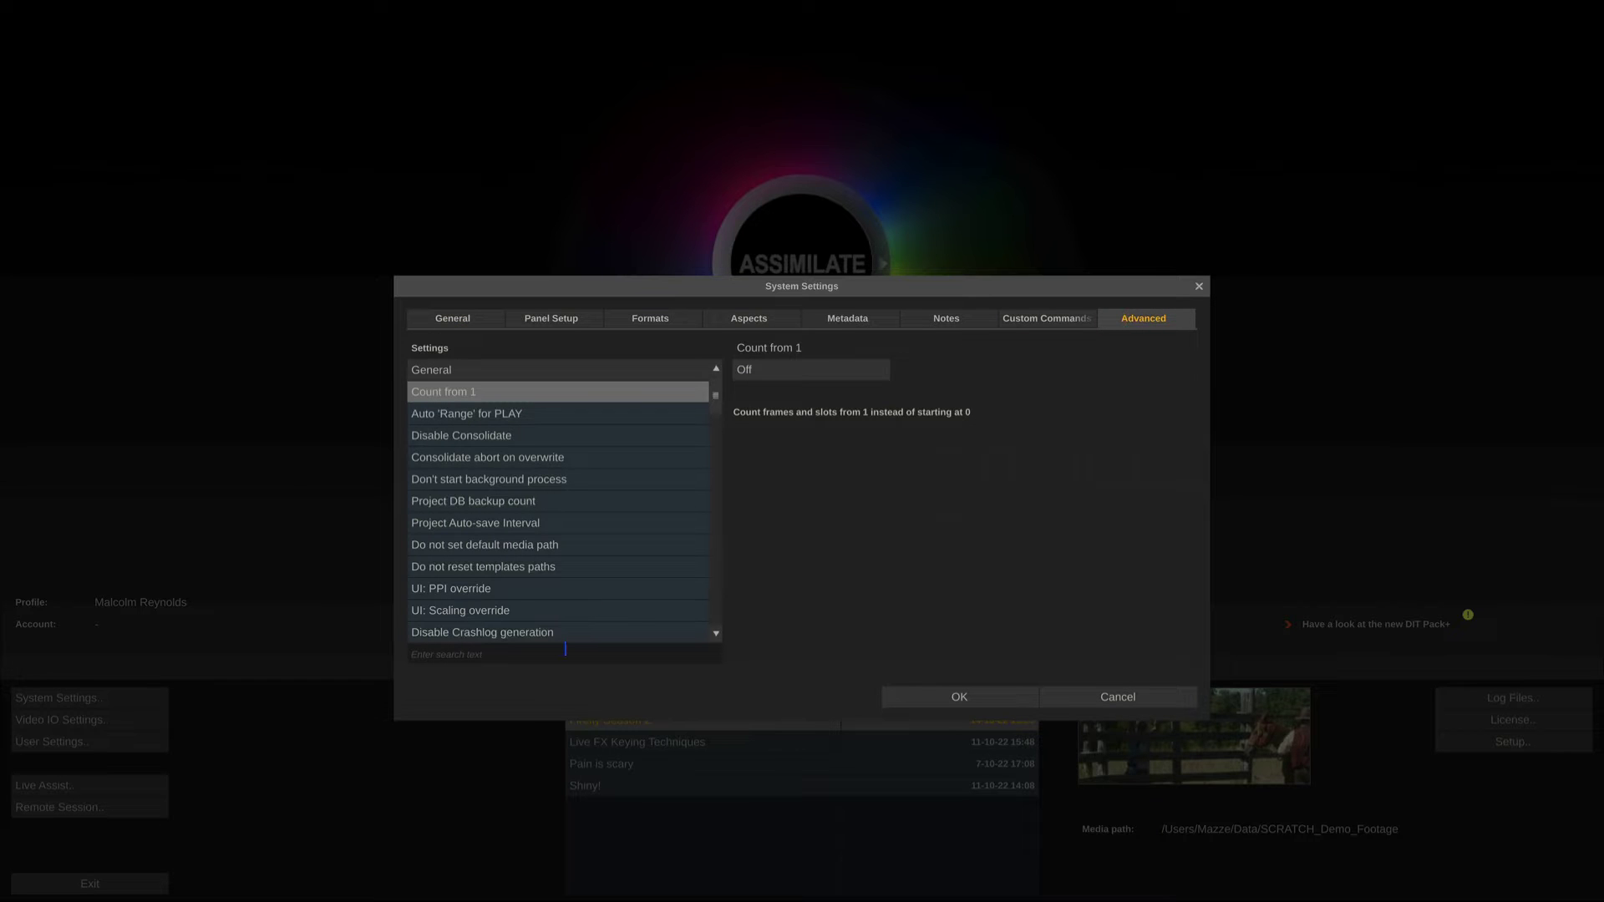
left_click(565, 653)
type("phant")
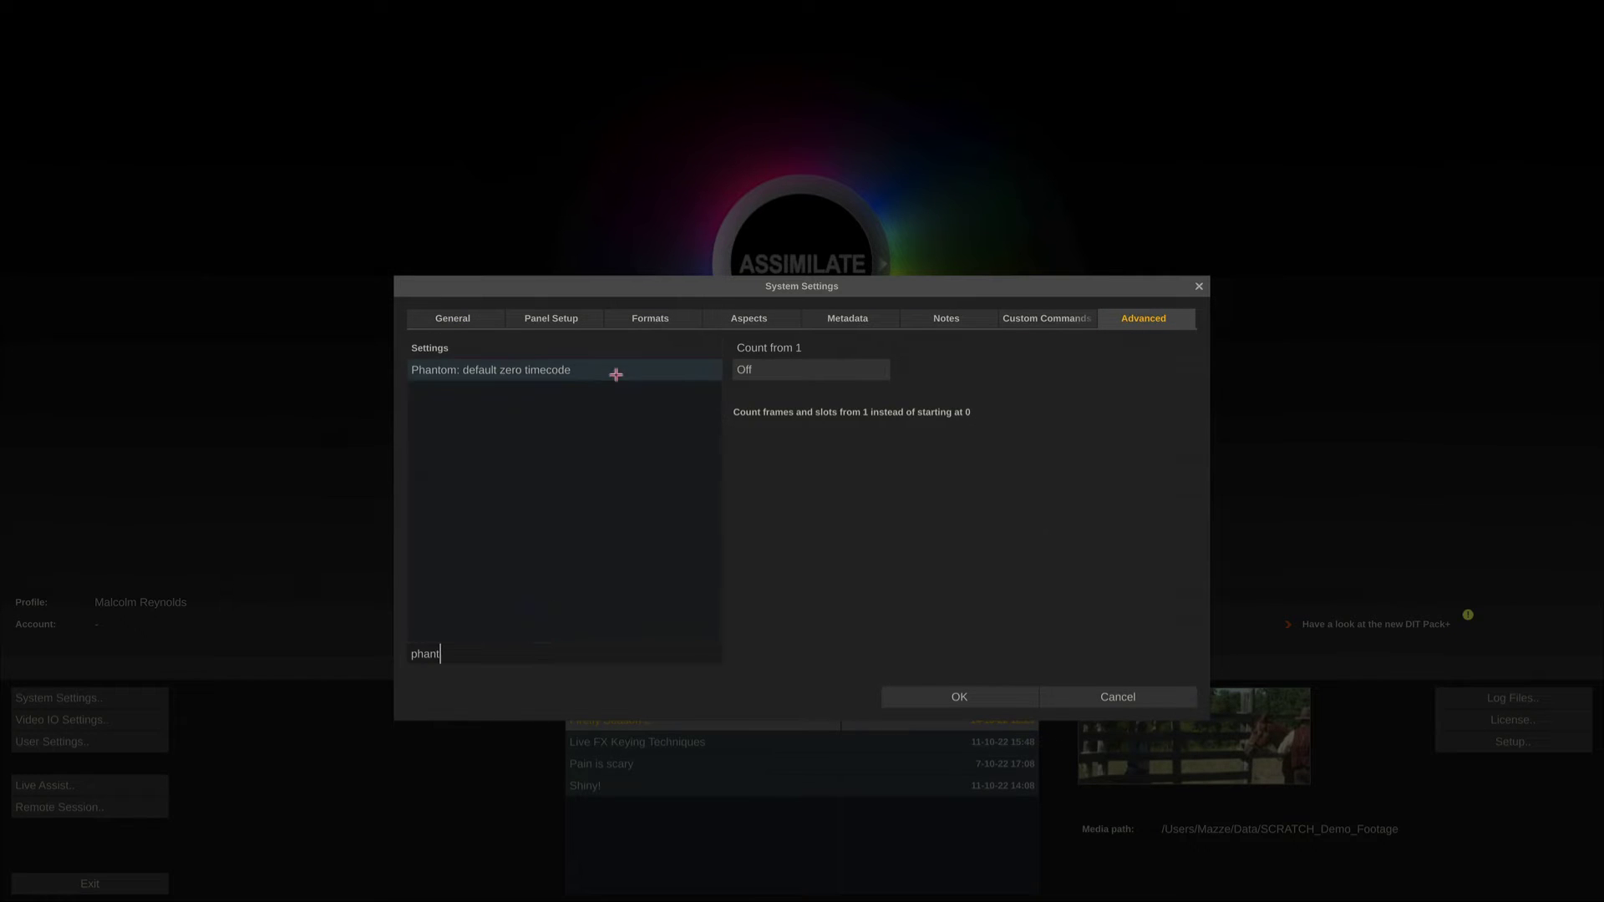
left_click(617, 375)
left_click(802, 370)
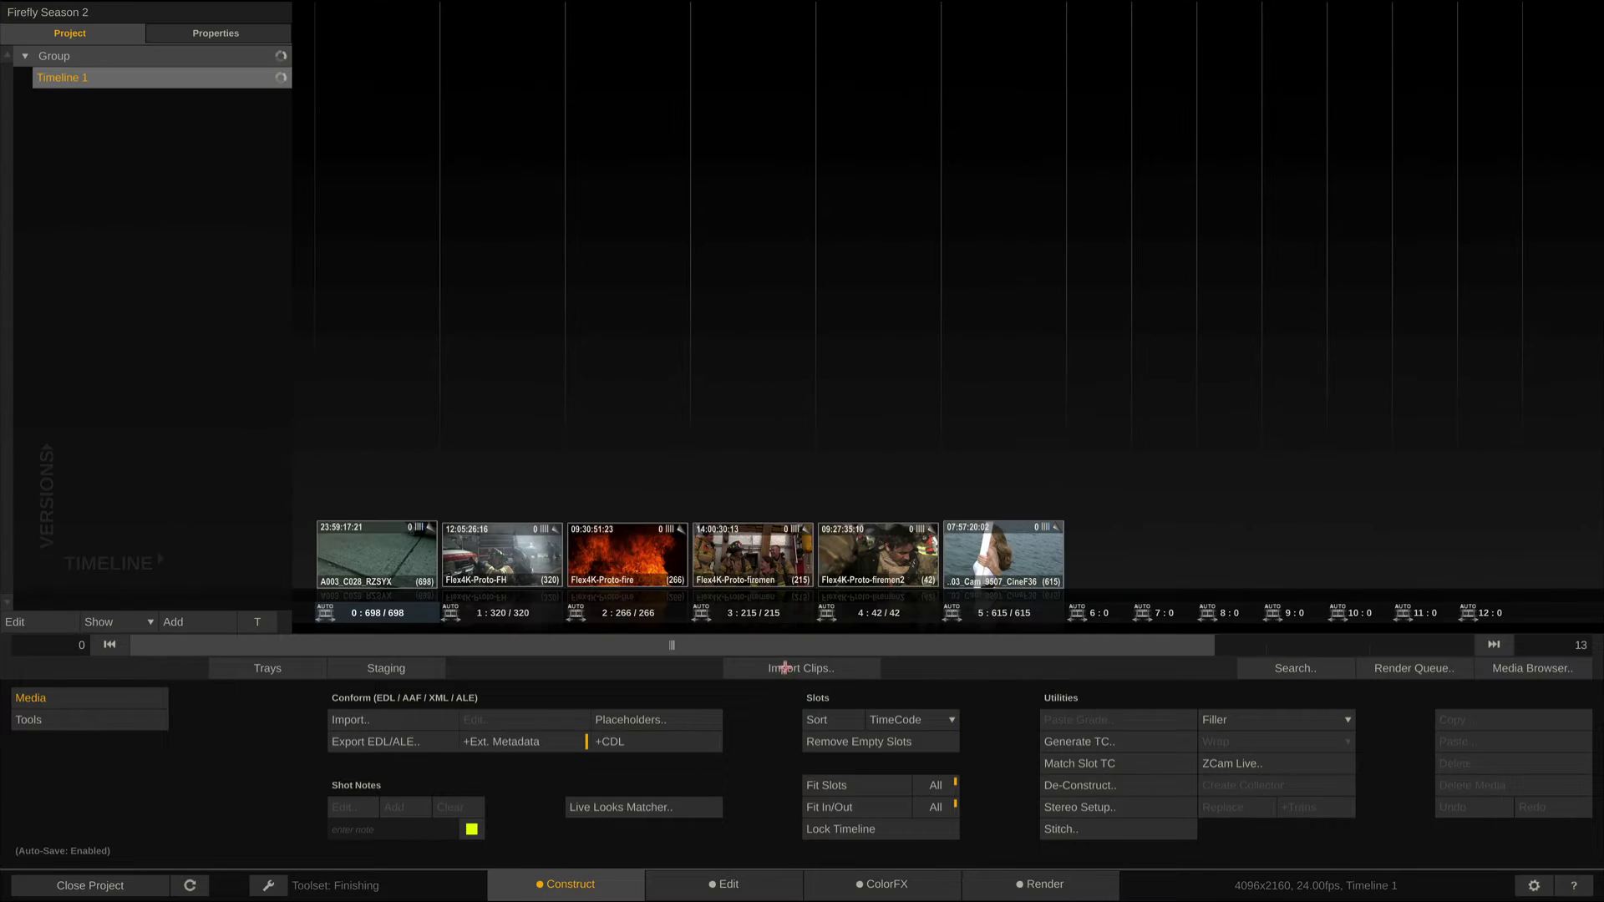
left_click(785, 668)
left_click(773, 702)
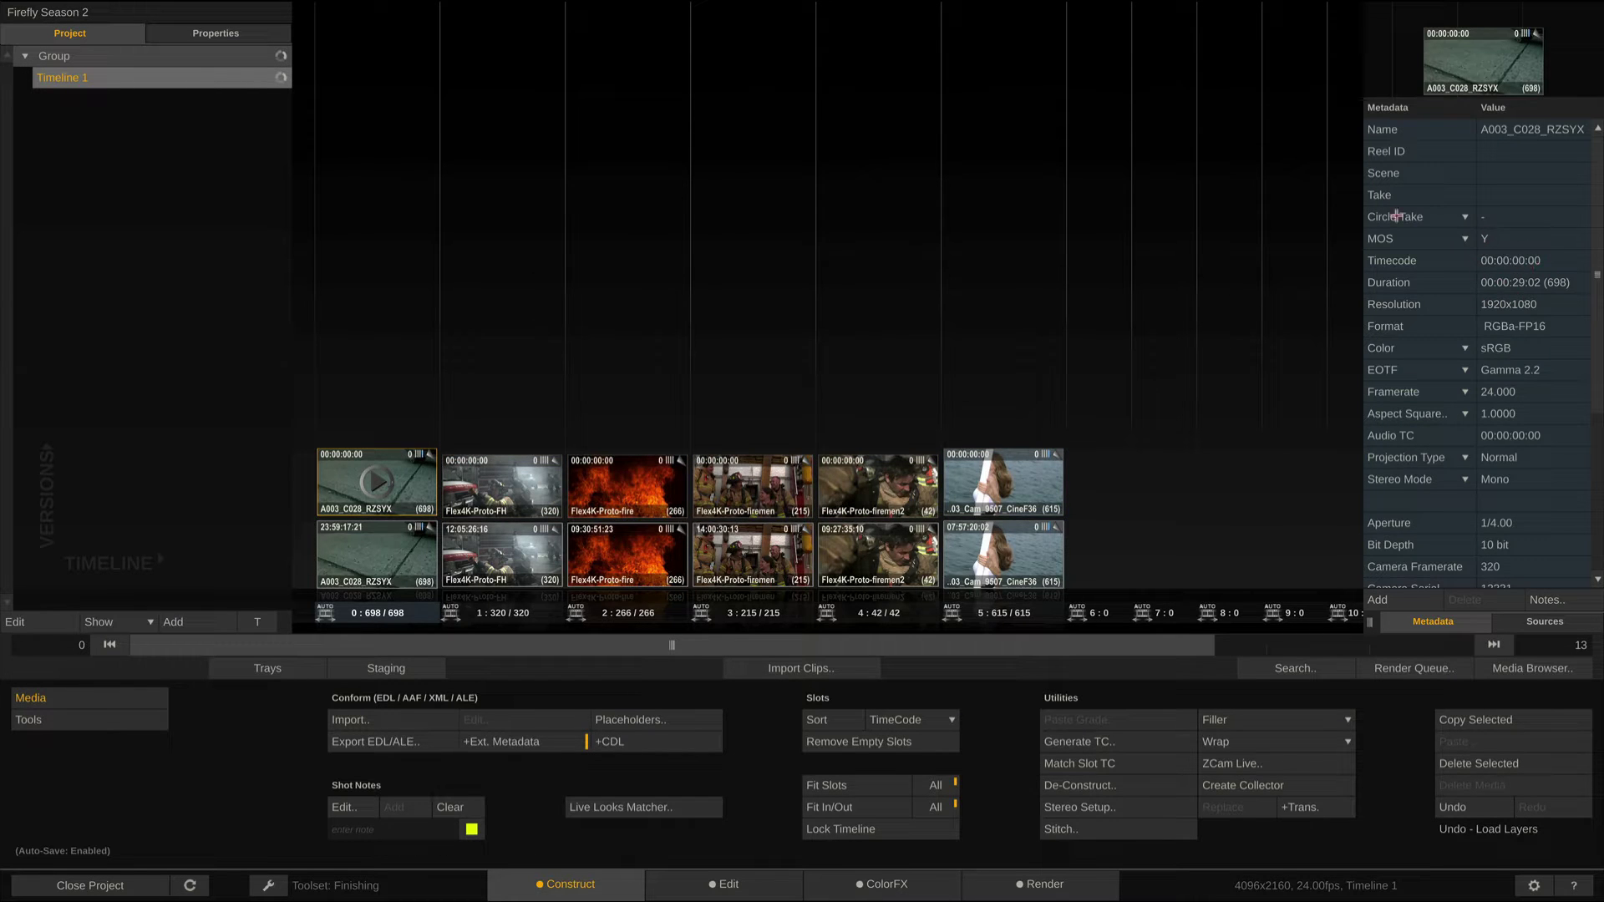
left_click(494, 489)
left_click(624, 482)
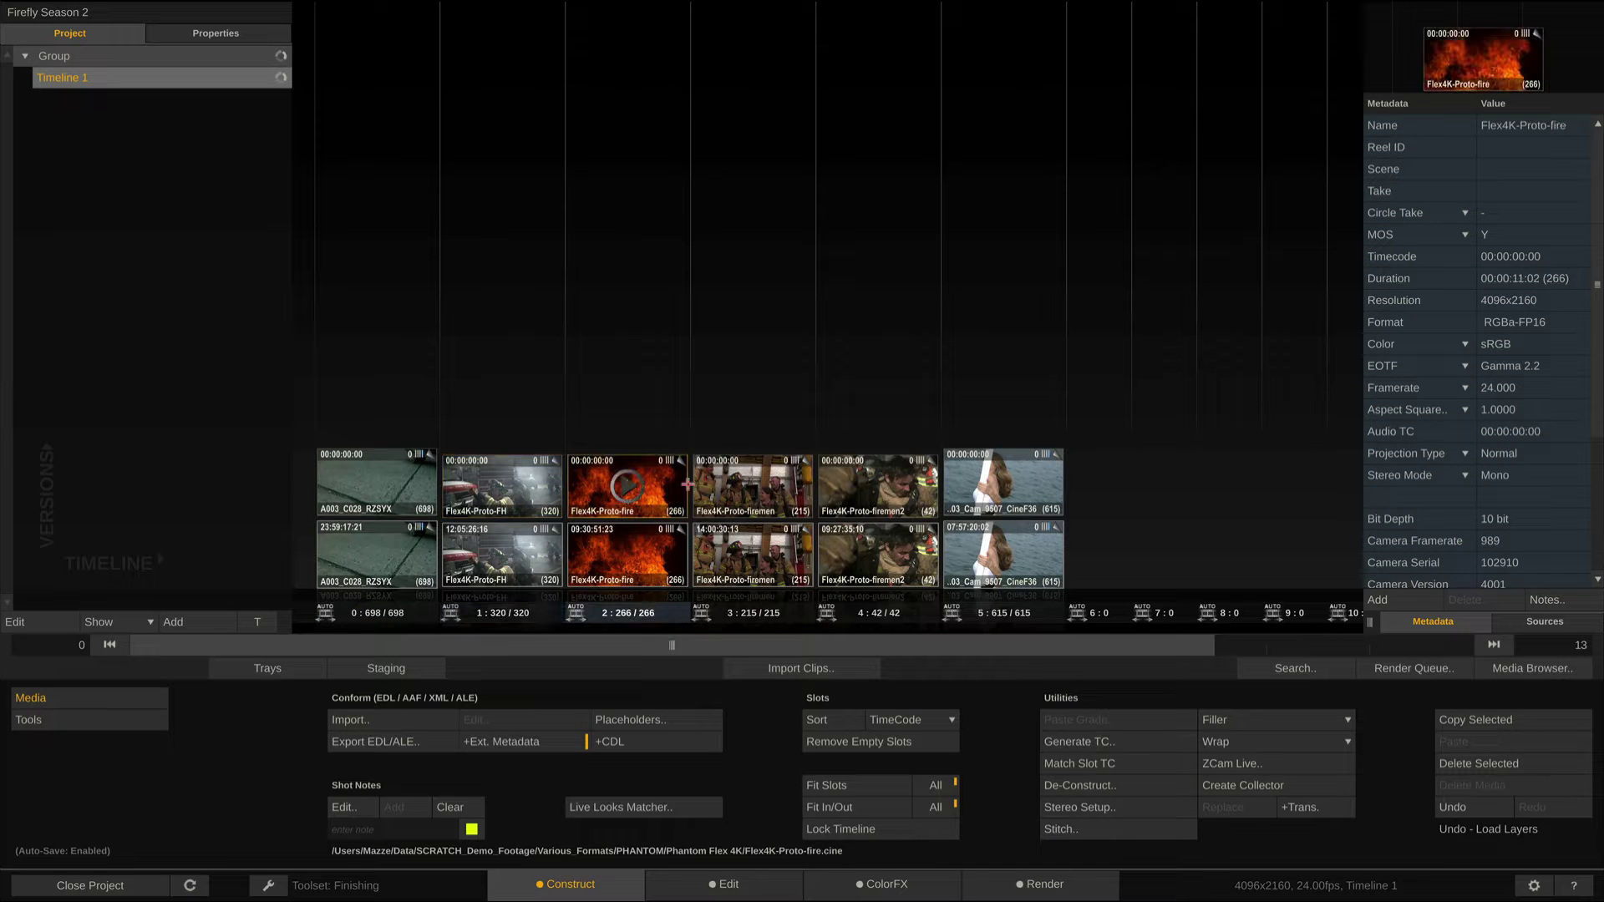
left_click(709, 485)
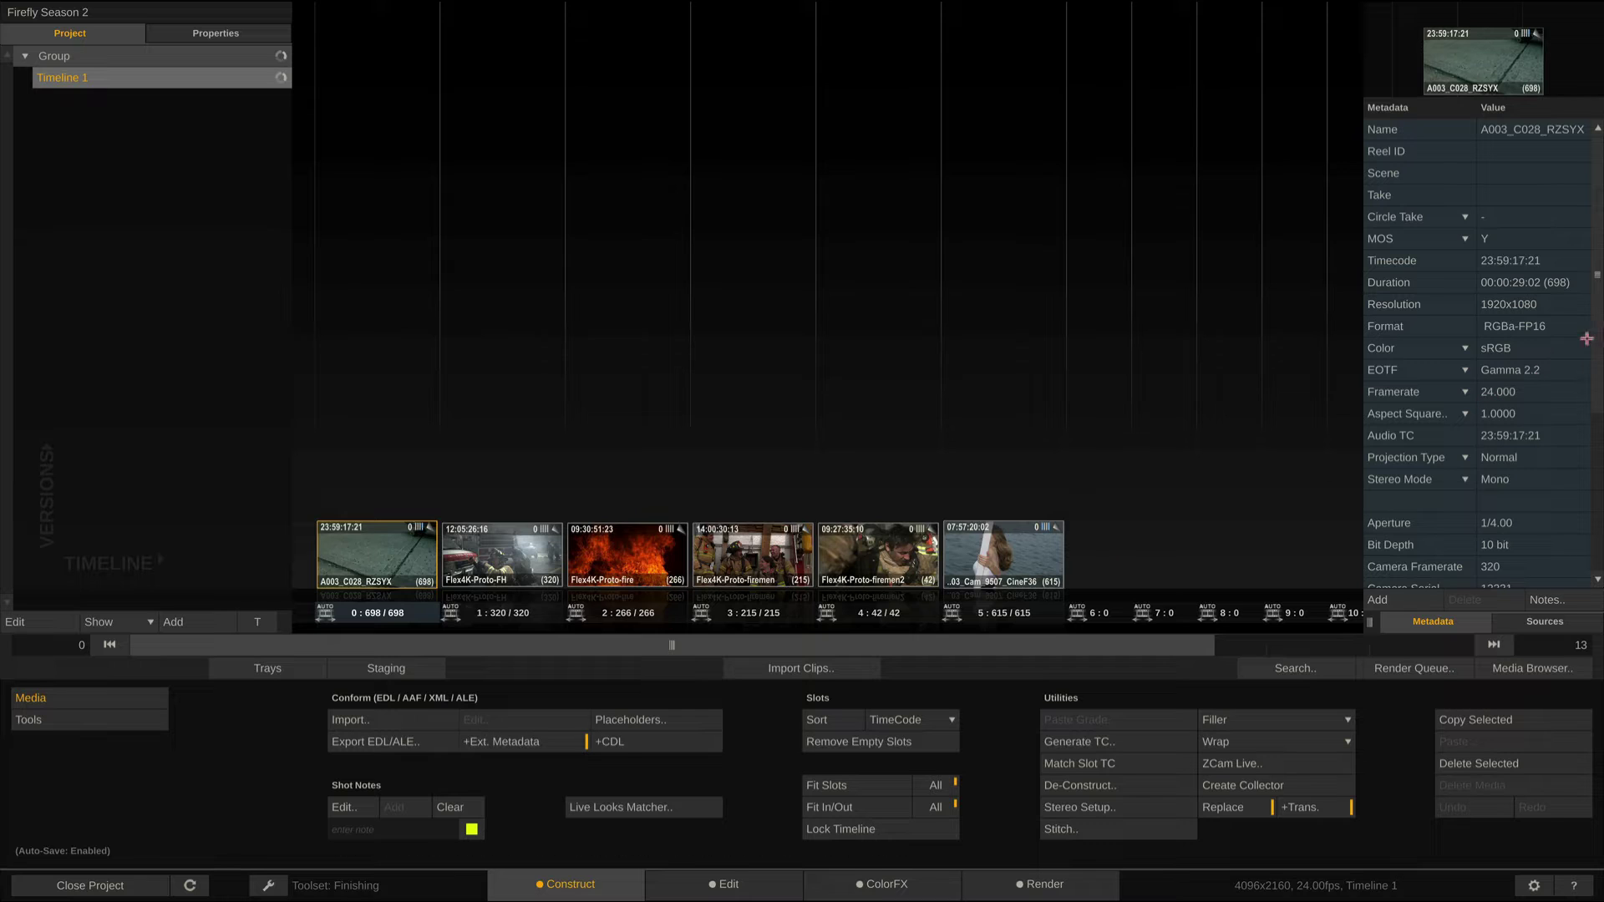
Scroll the Metadata panel and select the Camera Framerate field.
scroll(1598, 332, "down", 1)
left_click_drag(1598, 333, 1597, 483)
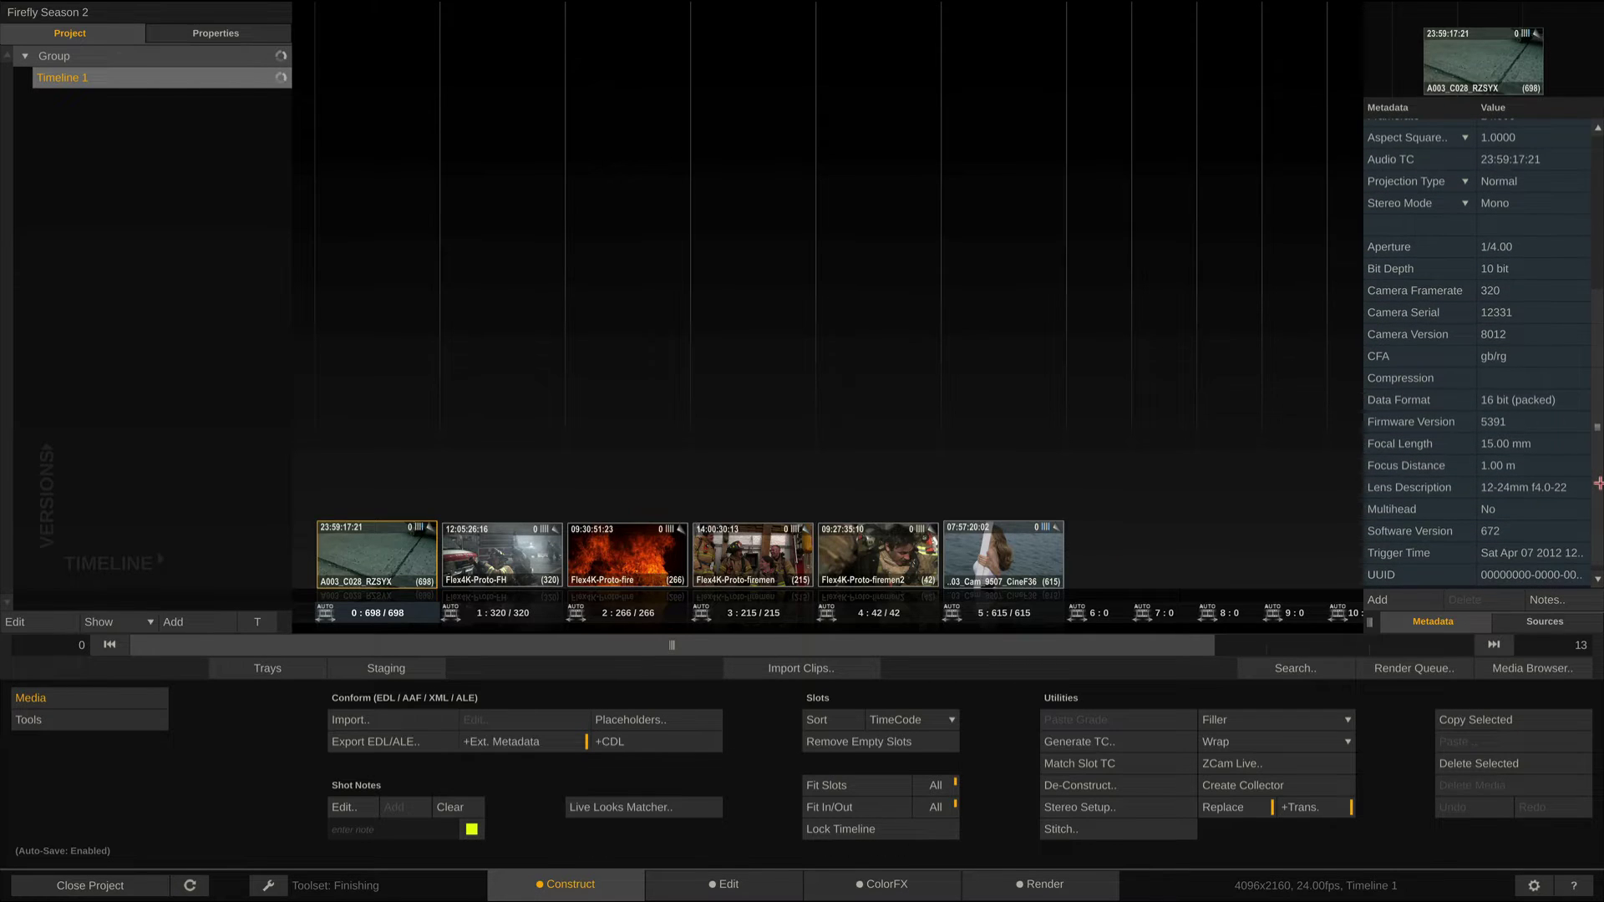
left_click(1530, 269)
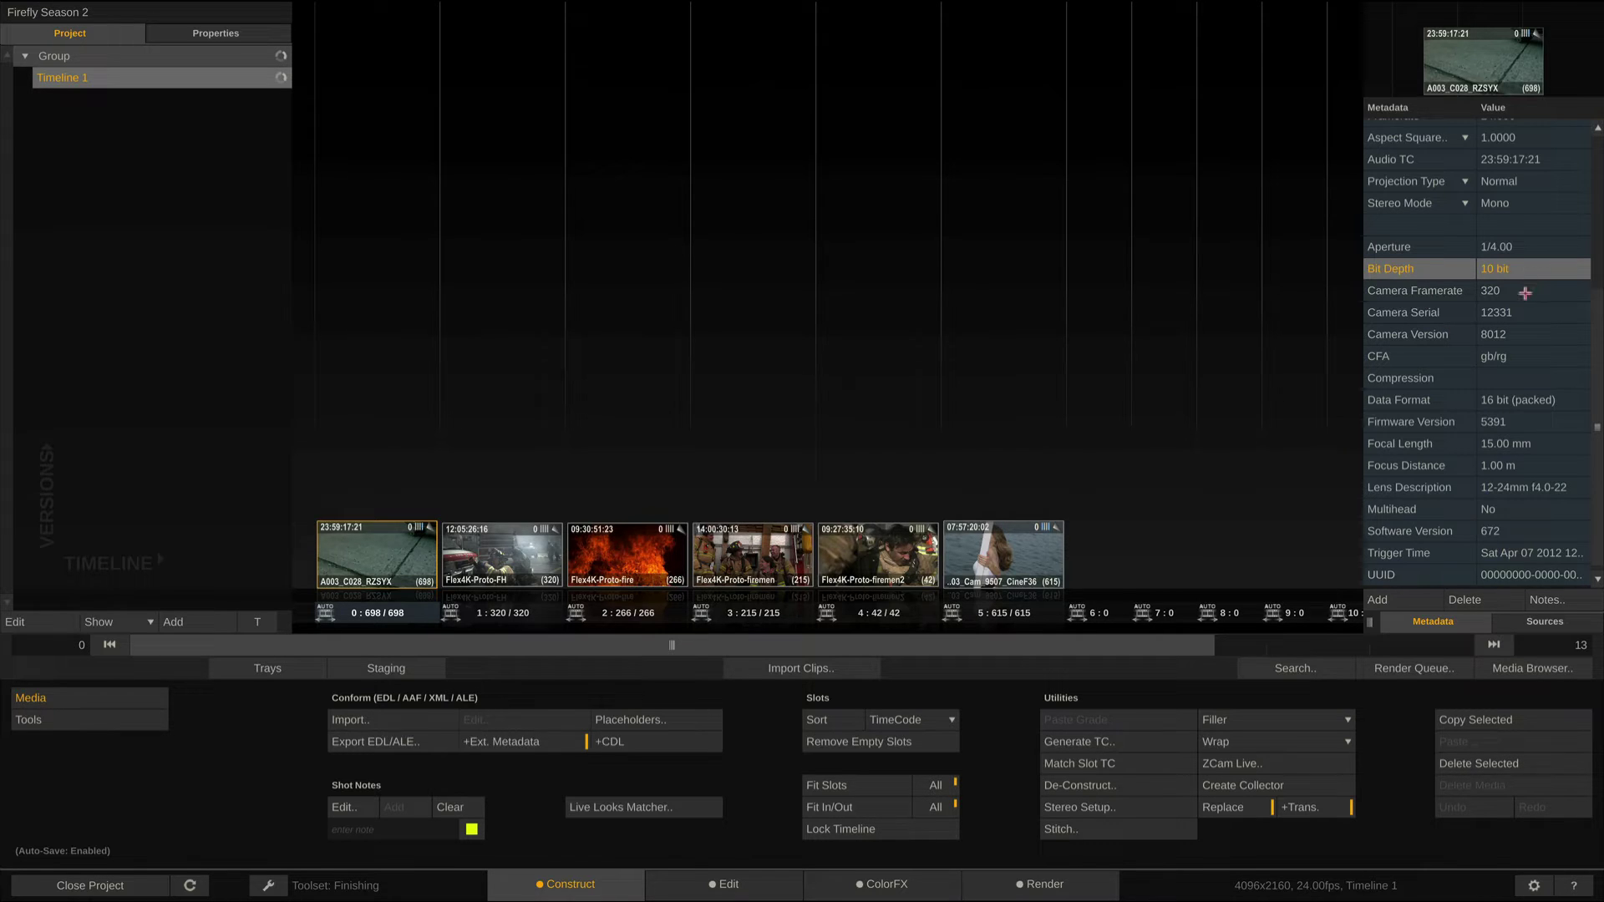
left_click(1526, 293)
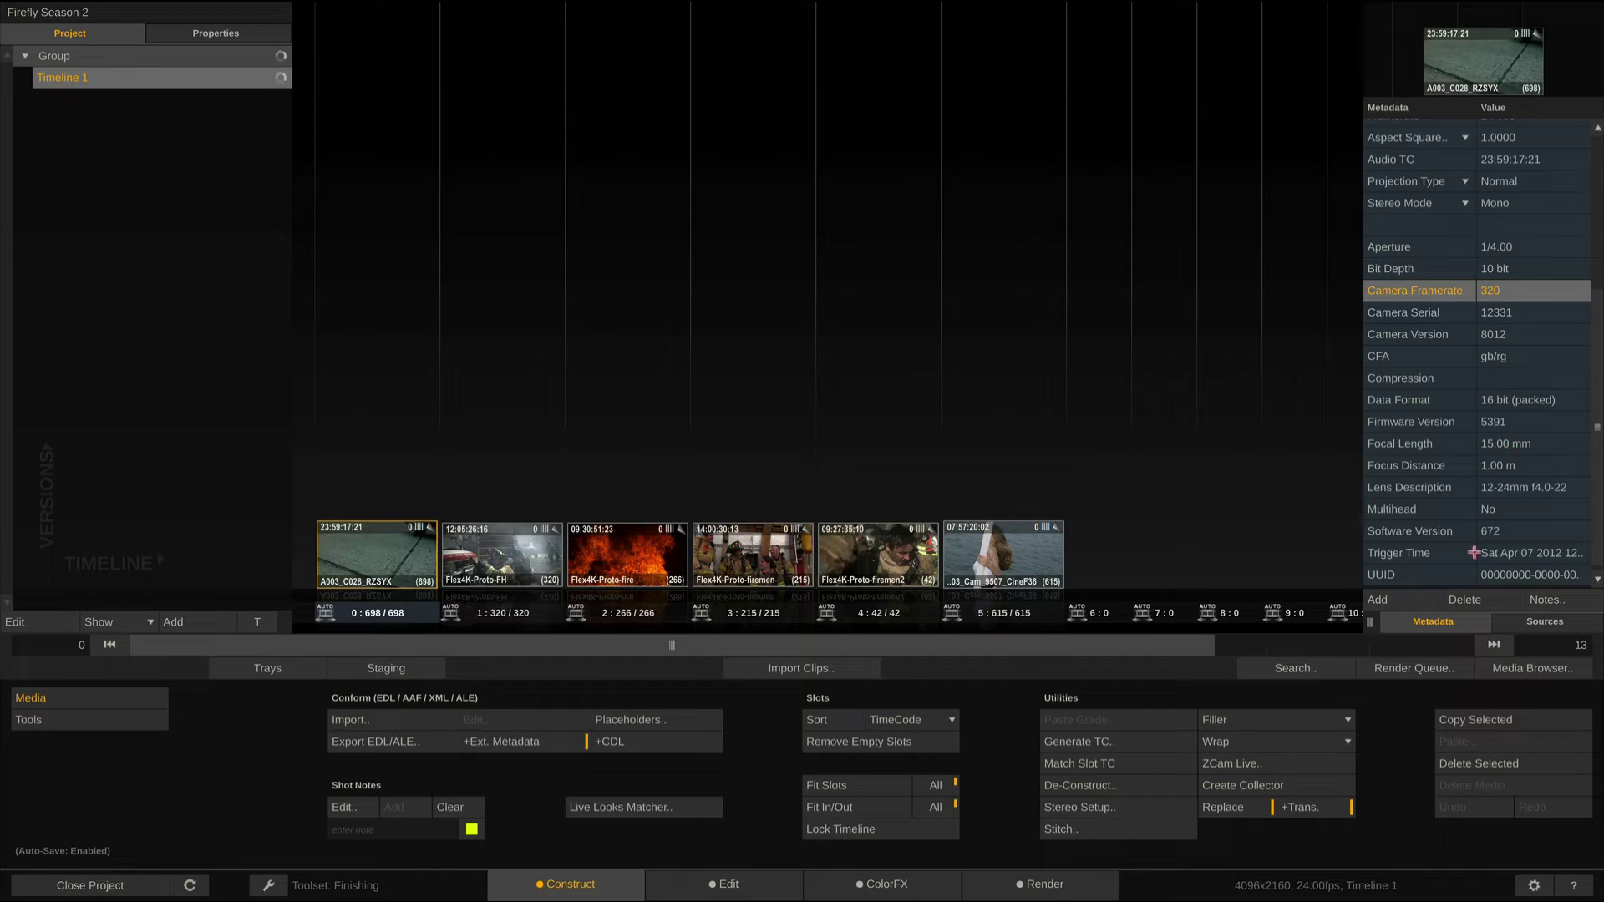
Compare camera framerate across the four clips, then deselect to clear the metadata.
left_click(519, 558)
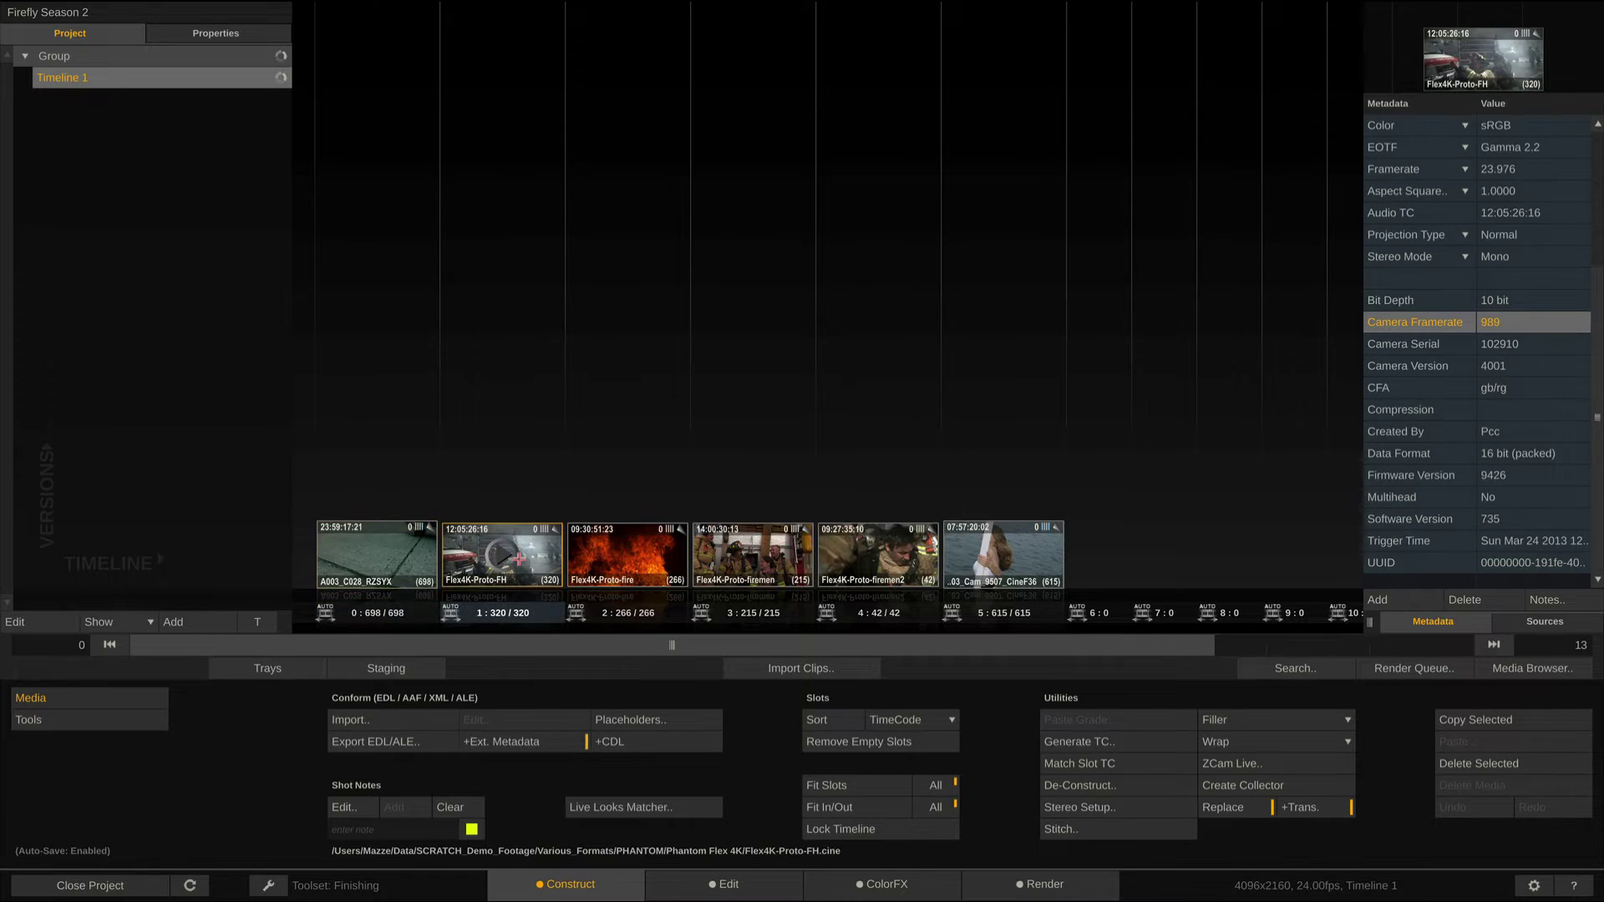
left_click(634, 556)
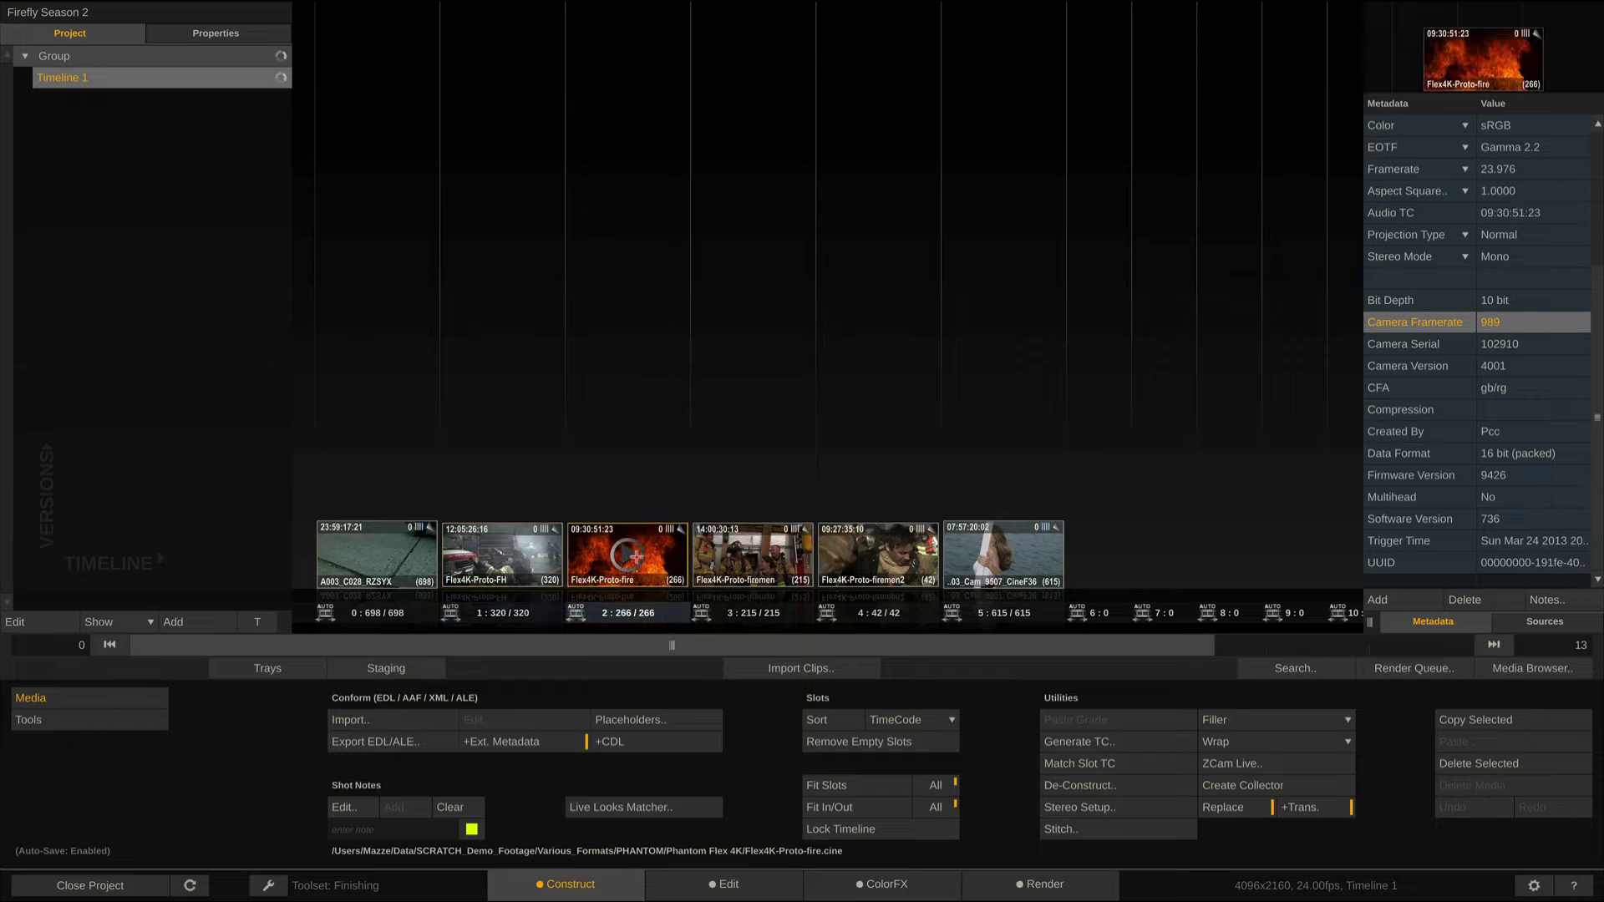
left_click(741, 556)
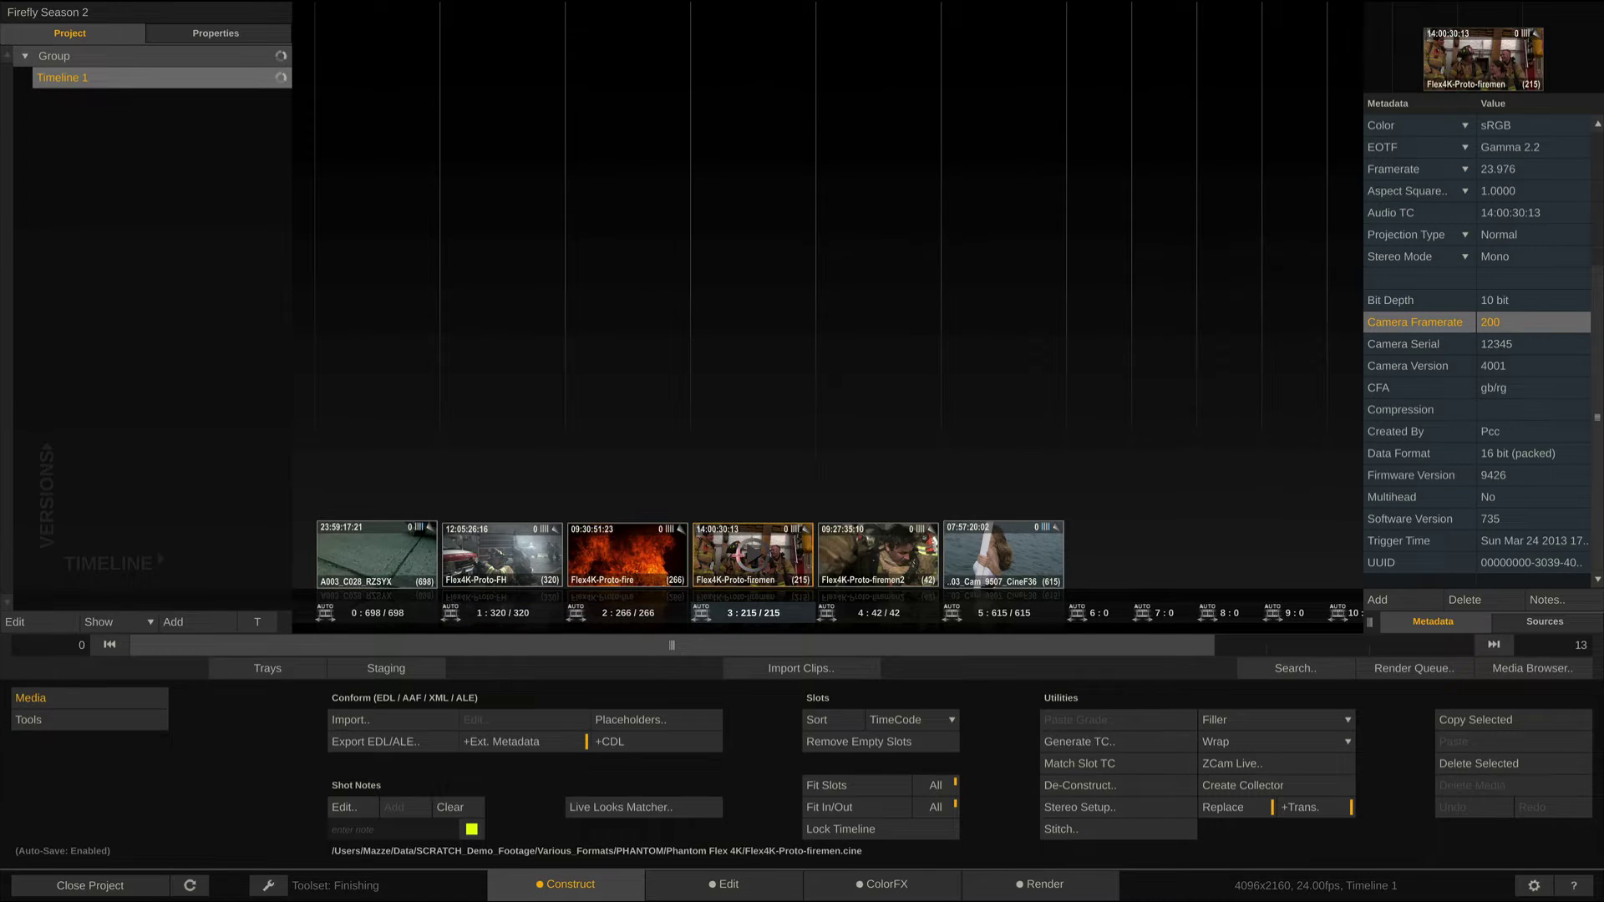
left_click(401, 565)
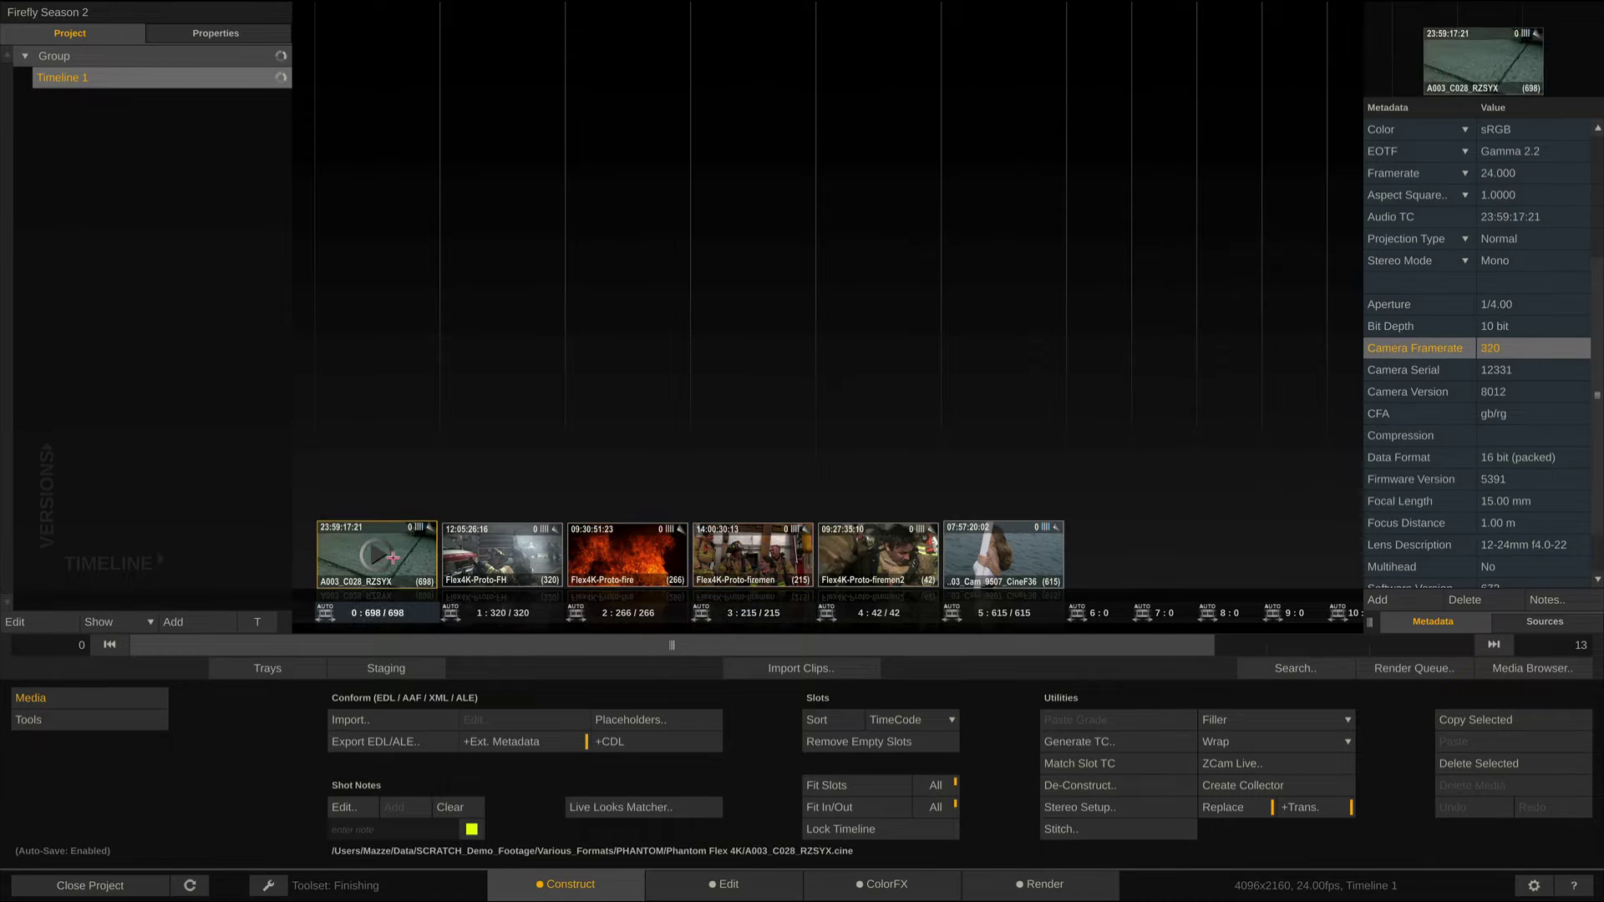
left_click(1201, 351)
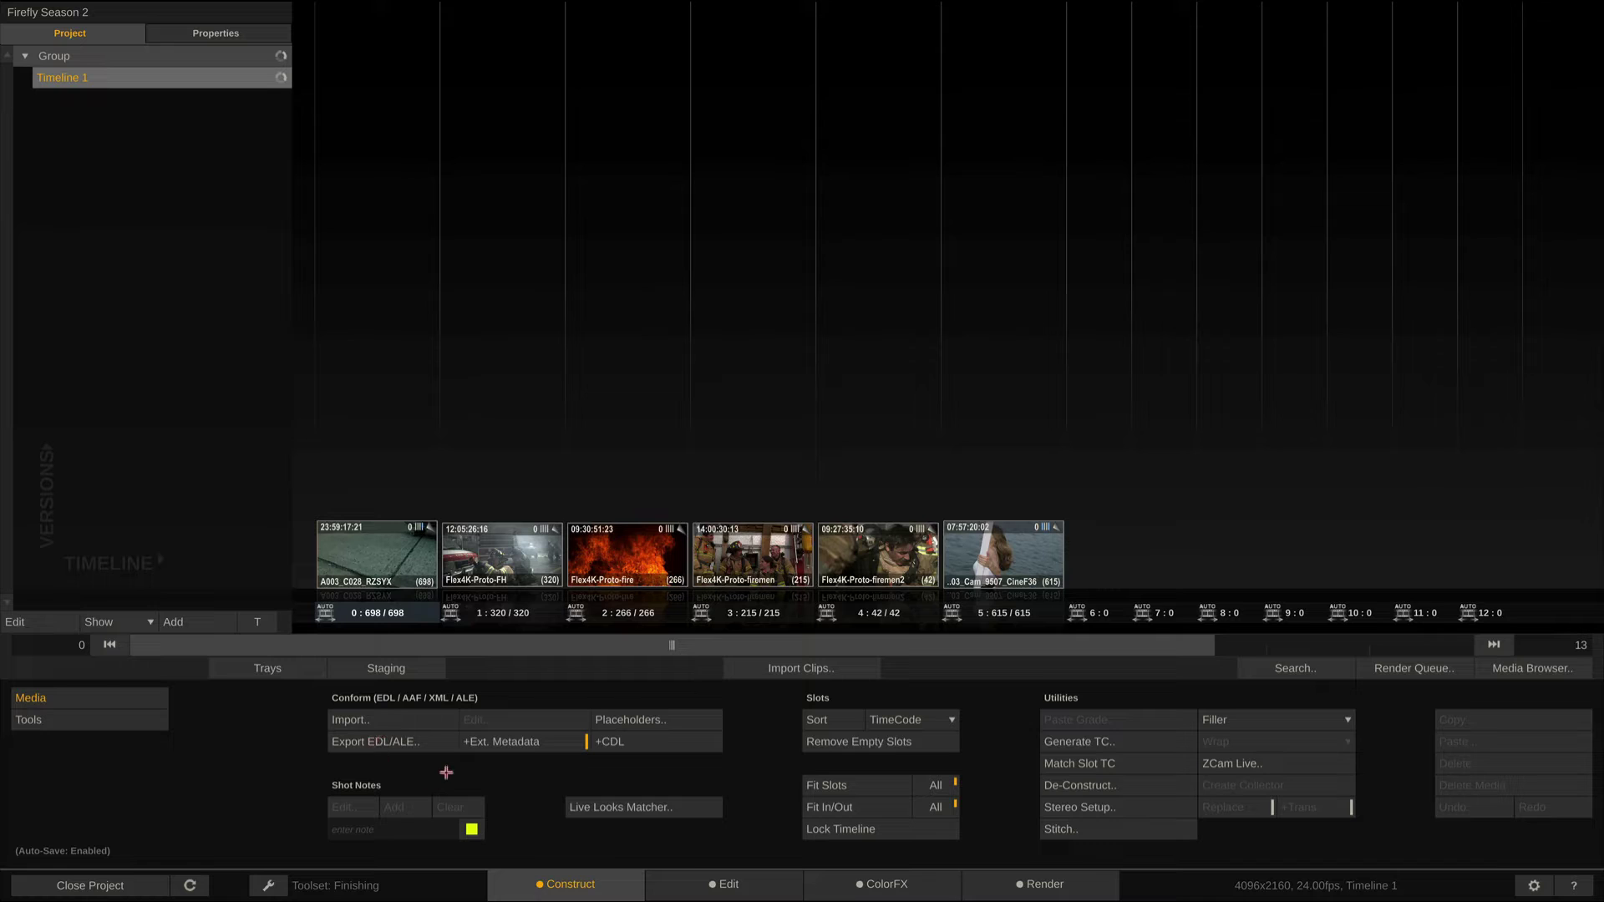
Save Timeline 1 as the ALE file Timeline 1.ale on the Desktop.
left_click(399, 746)
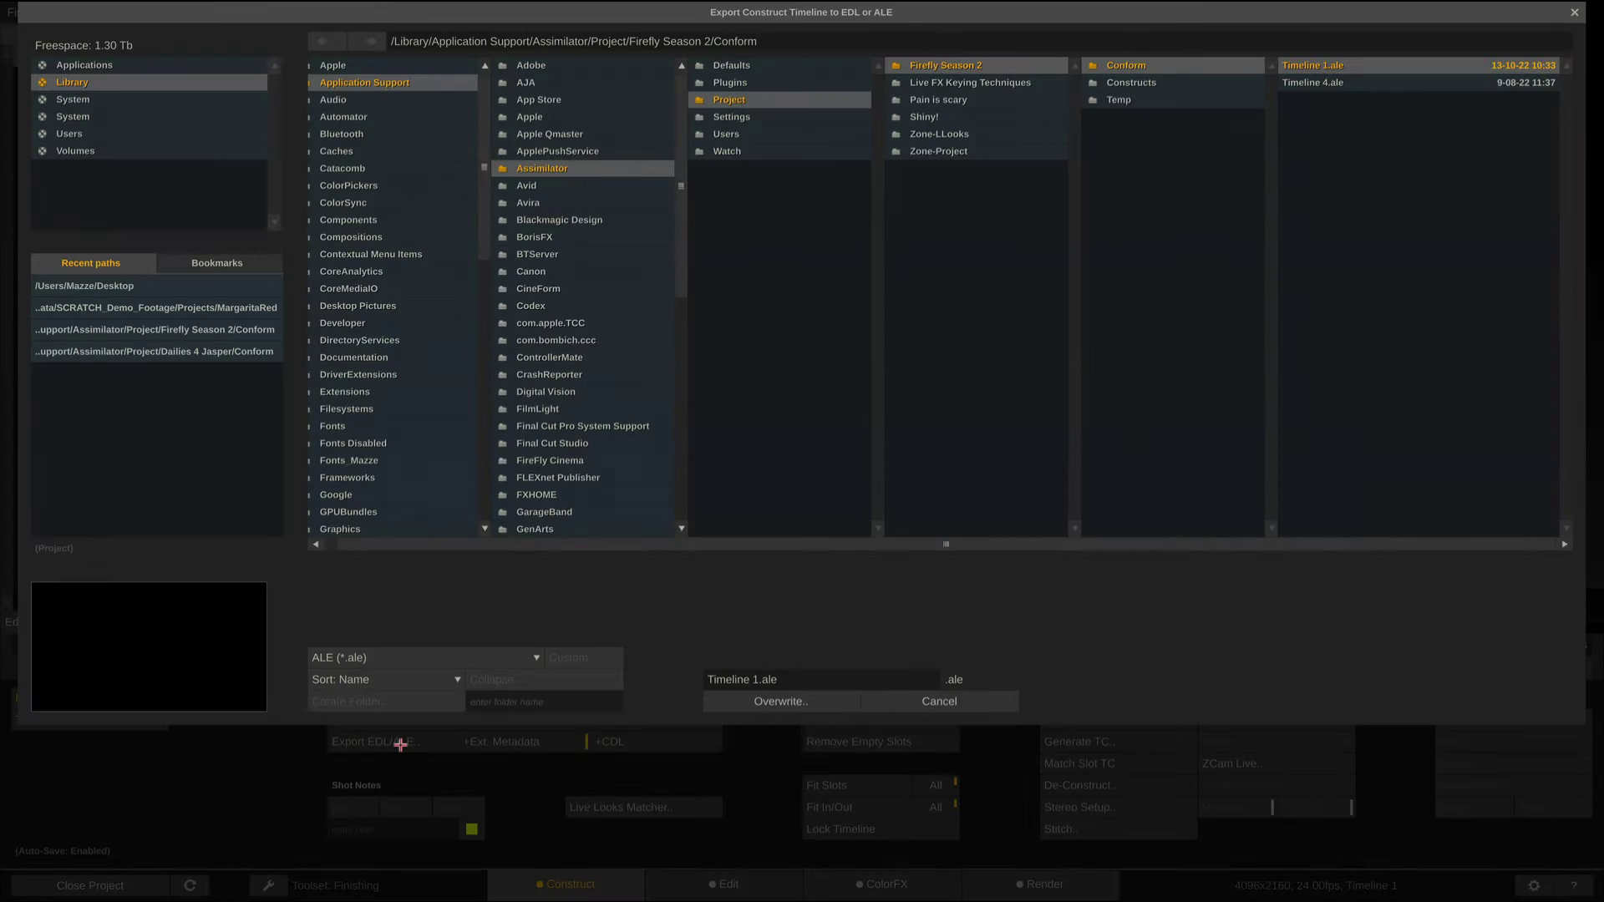
left_click(198, 287)
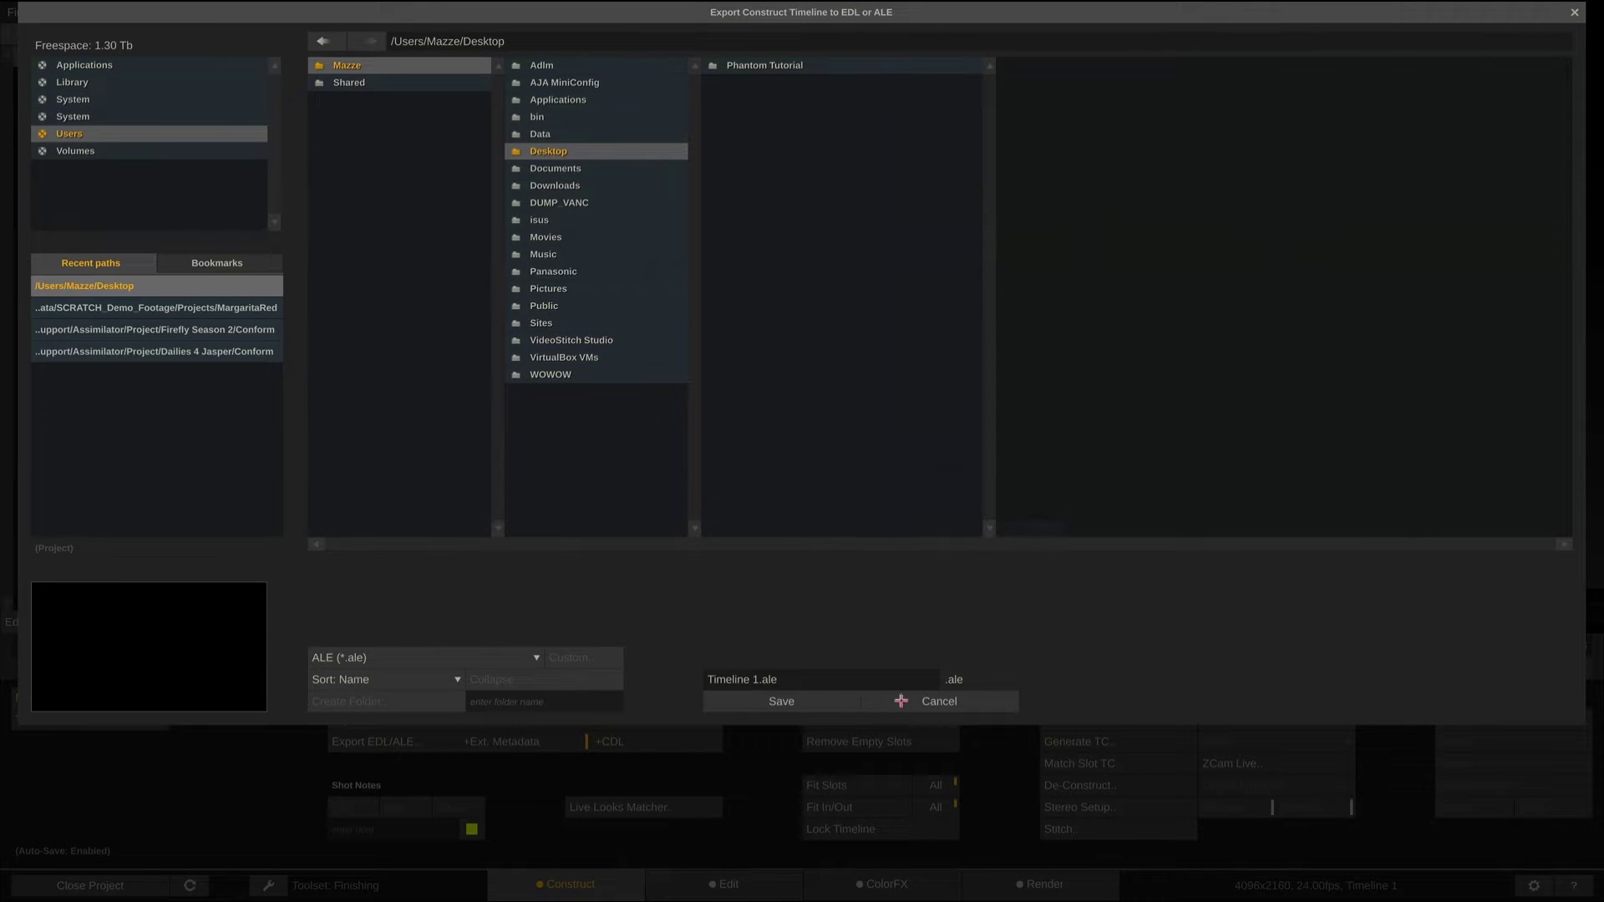
left_click(764, 703)
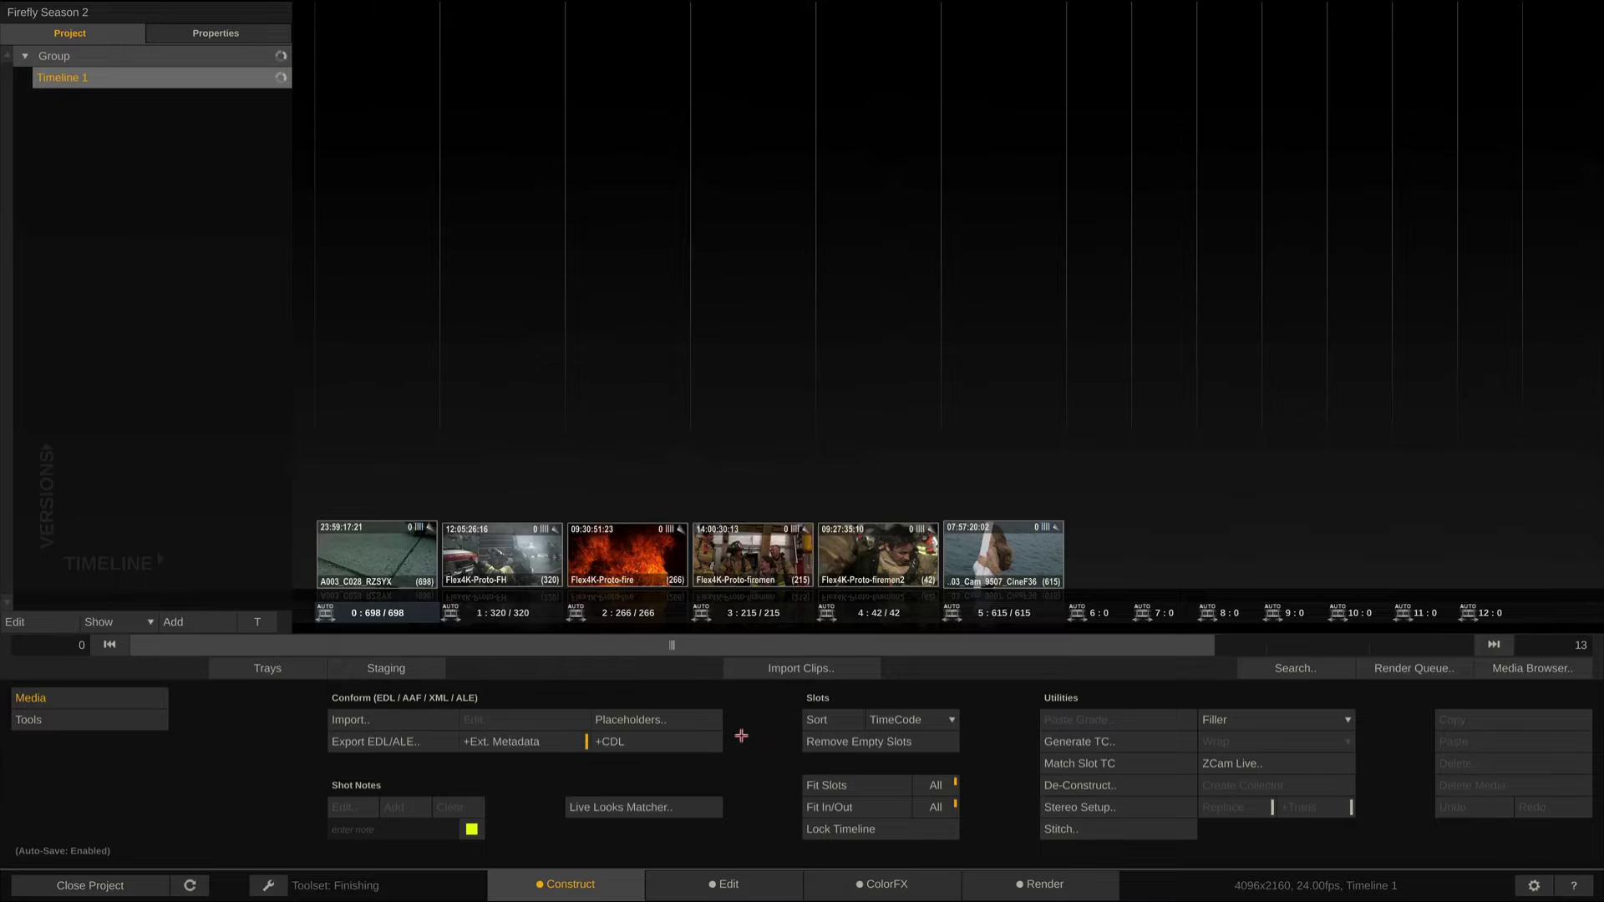
key("super+Tab")
key("super+Tab")
key("super+Tab")
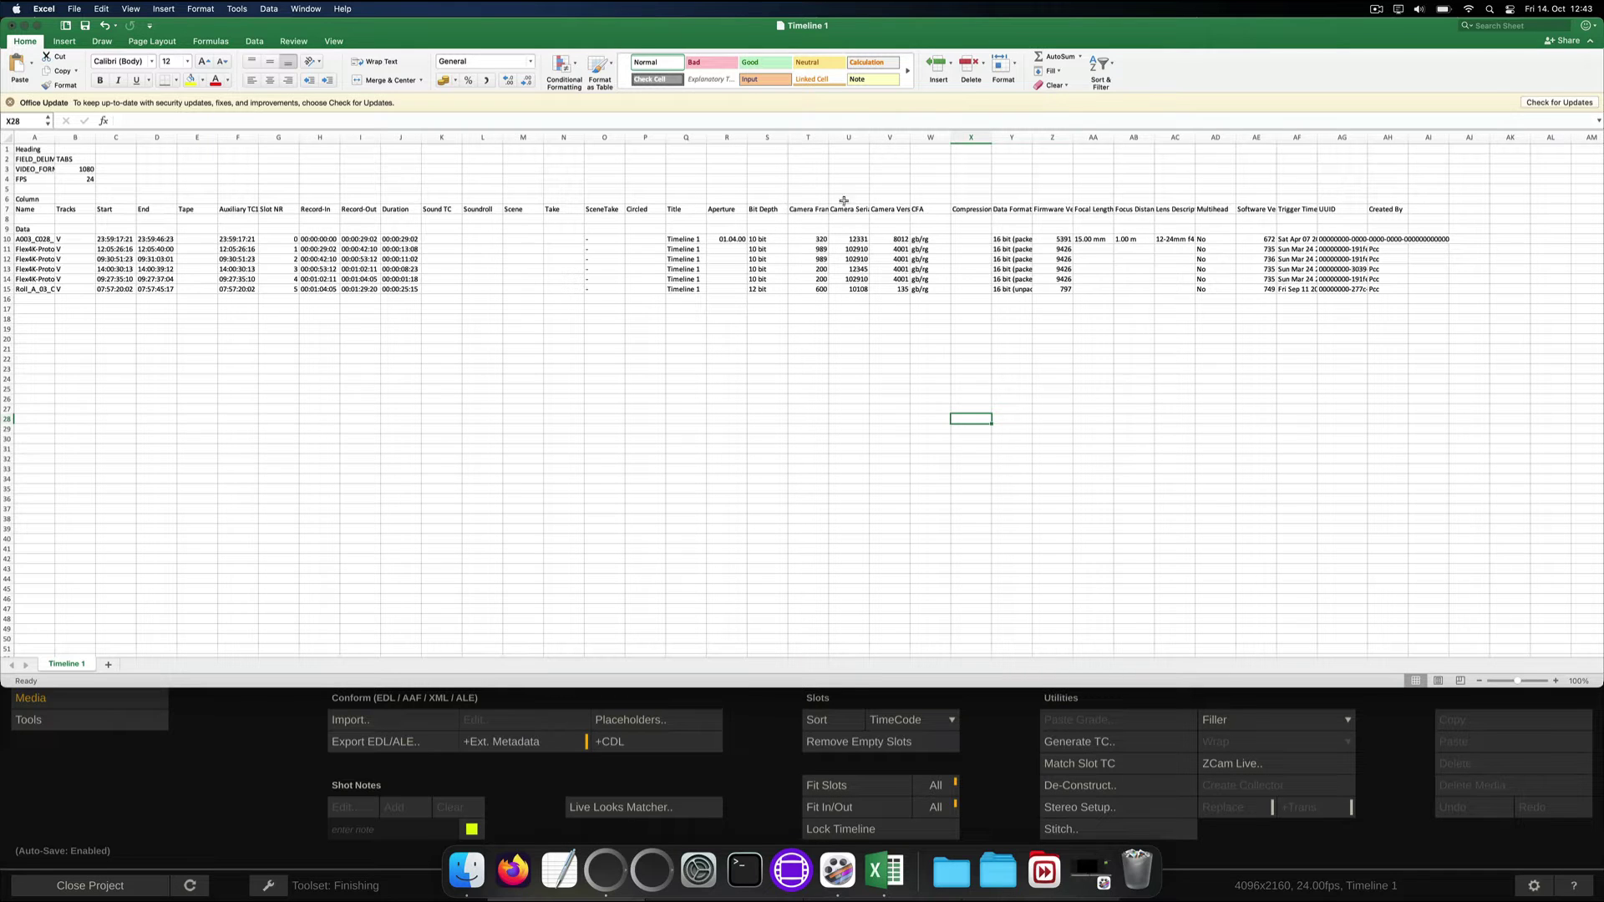
Select cells S7:AH15 to inspect the camera metadata columns, then deselect.
left_click_drag(769, 210, 1395, 288)
left_click(1190, 425)
Back in SCRATCH, open the Report node for Timeline 1 on the output page.
key("super+Tab")
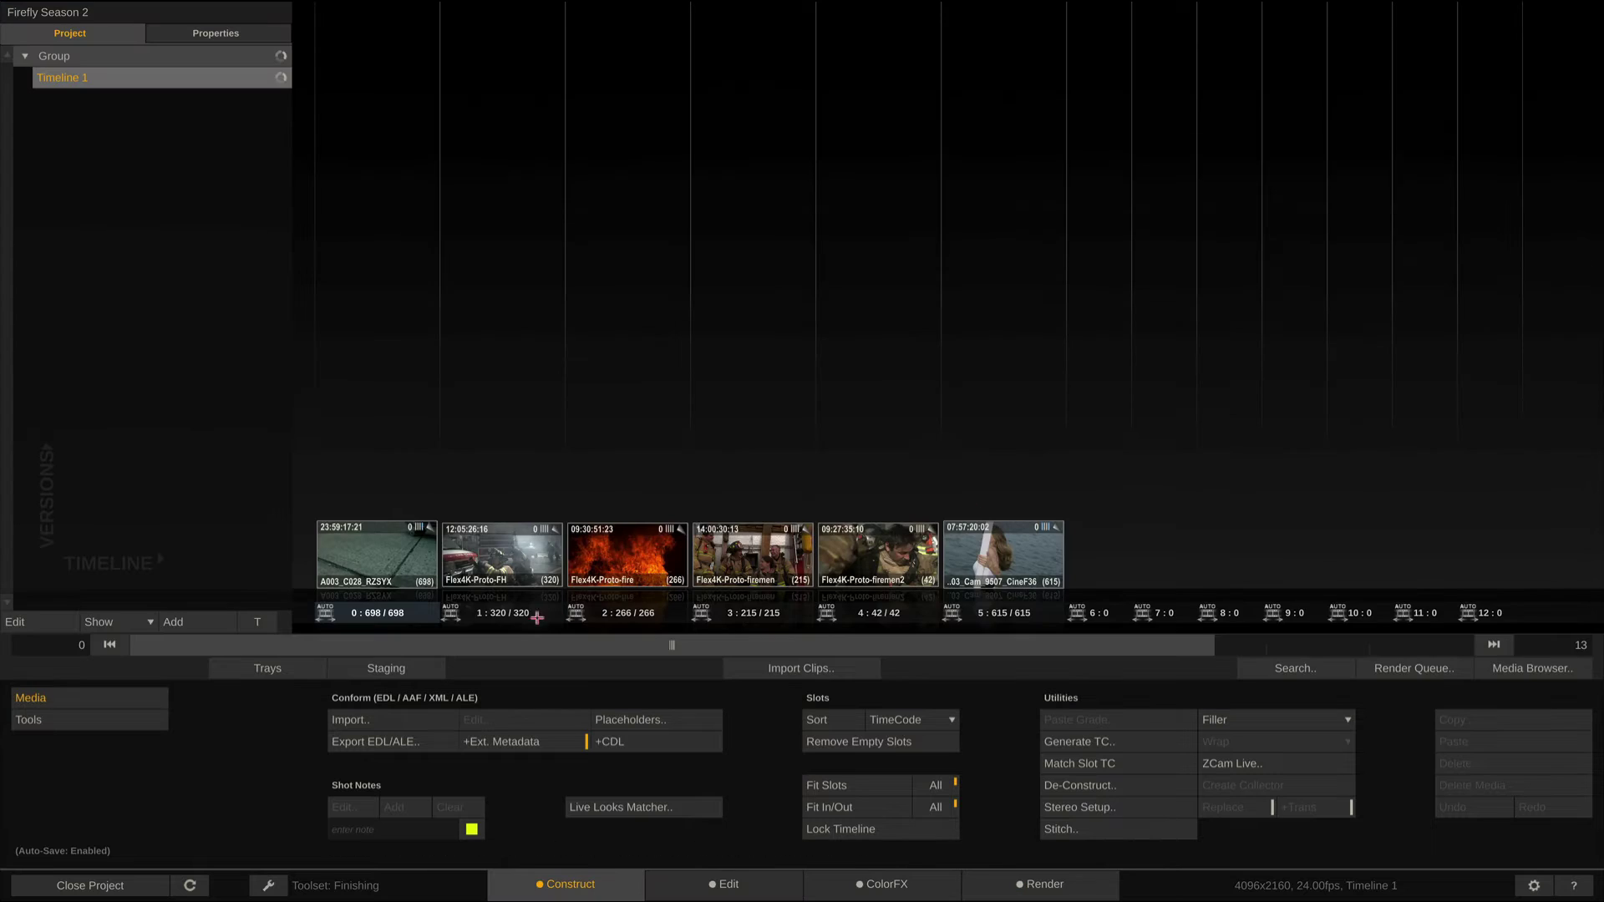
left_click(135, 720)
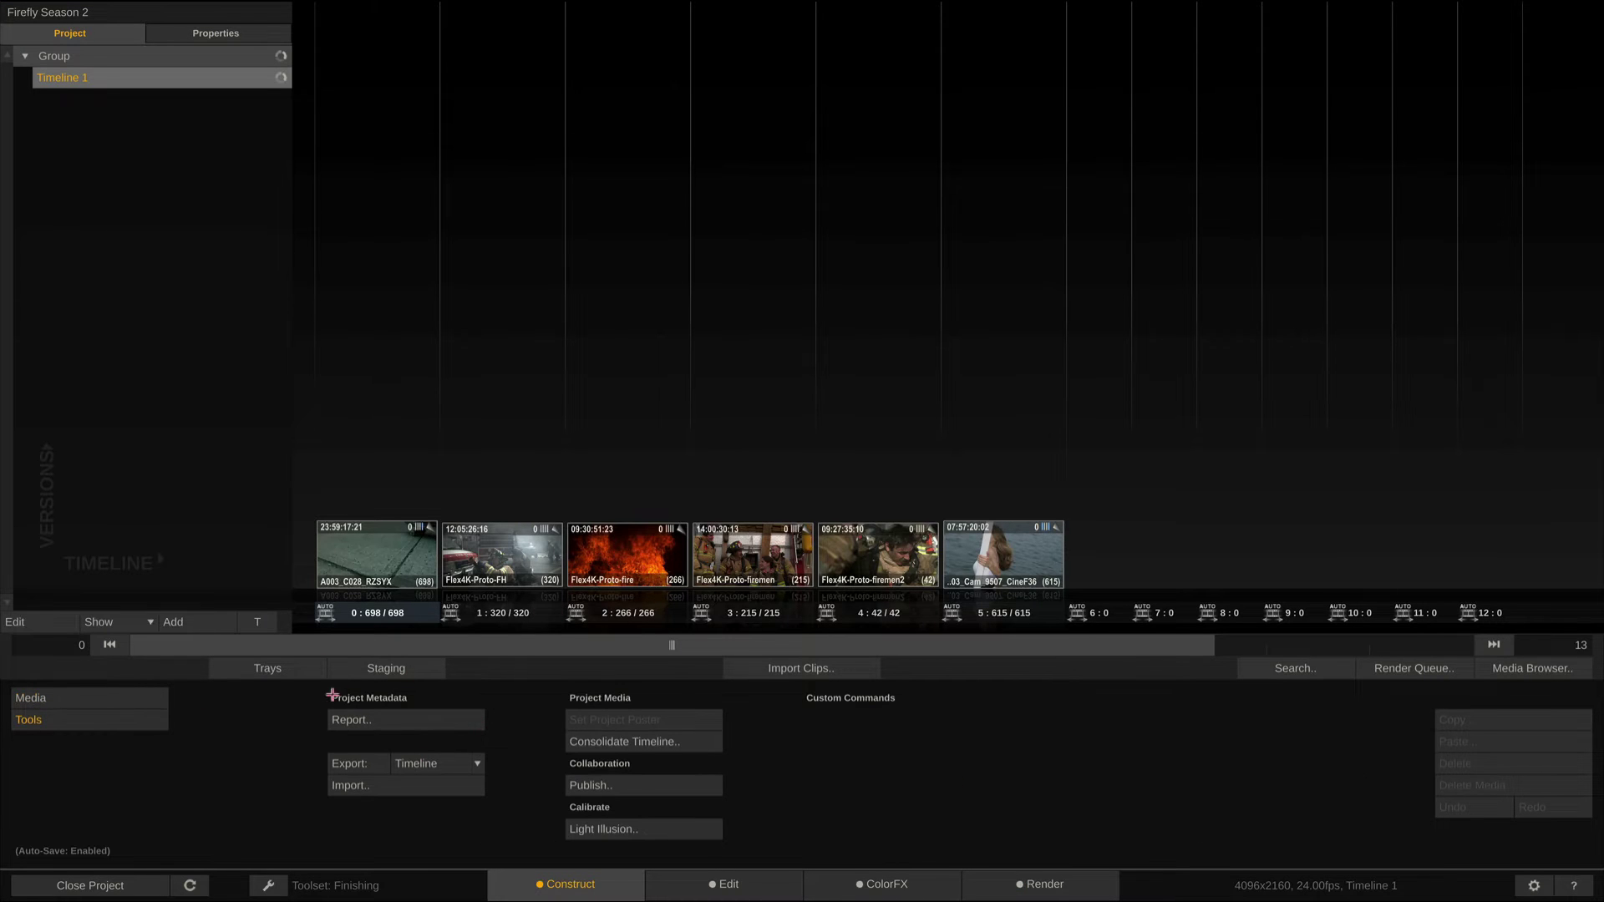
left_click(1038, 884)
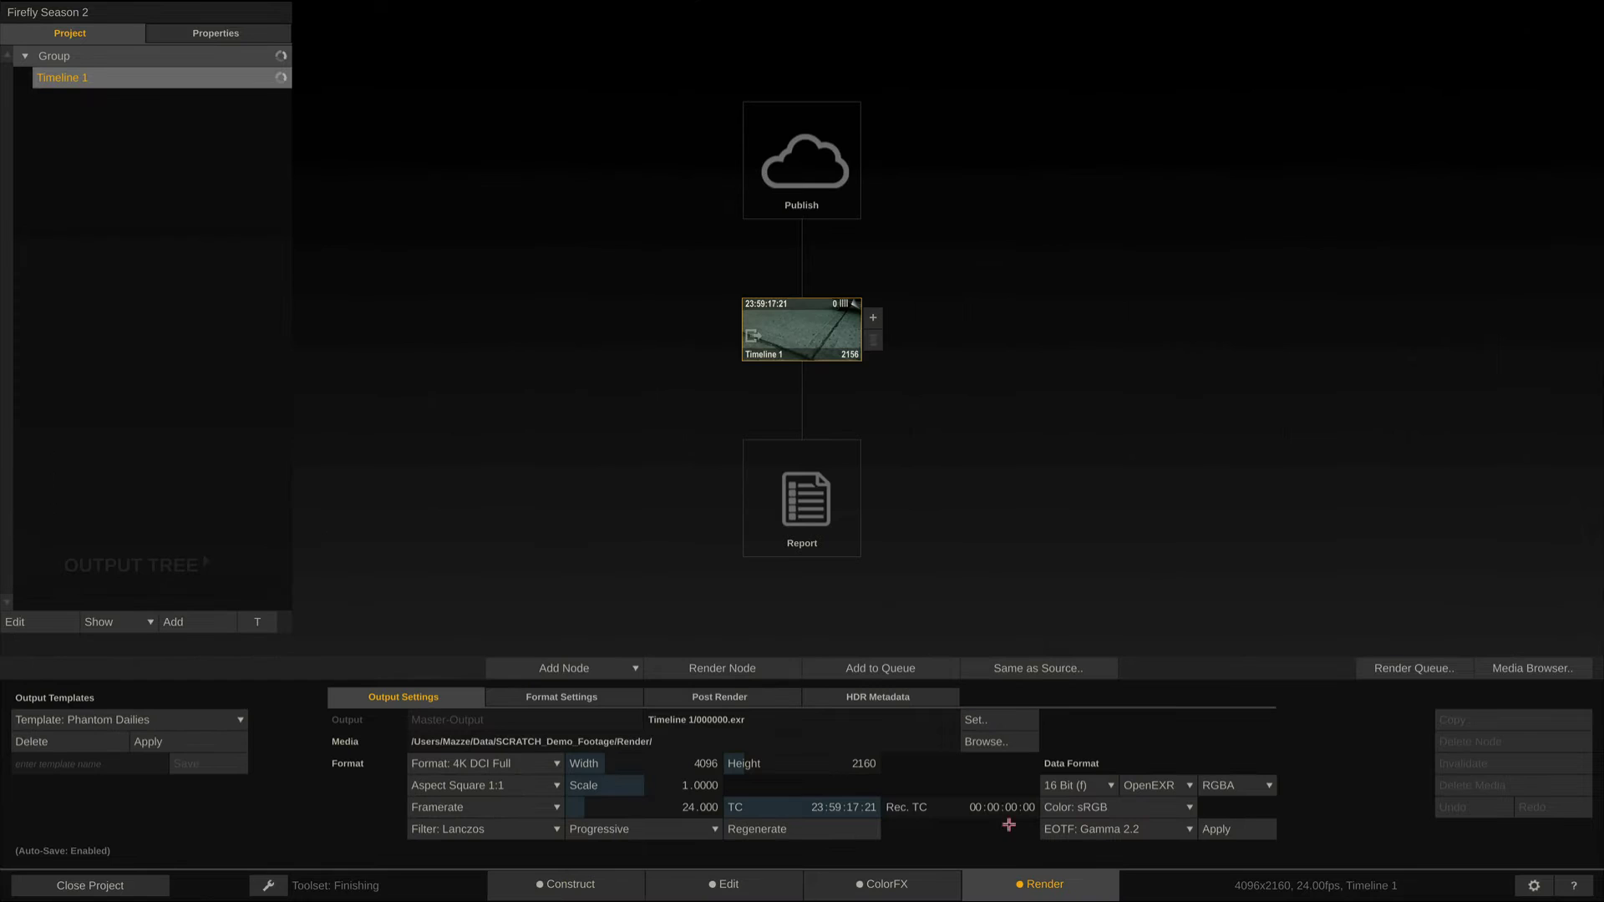
double_click(792, 491)
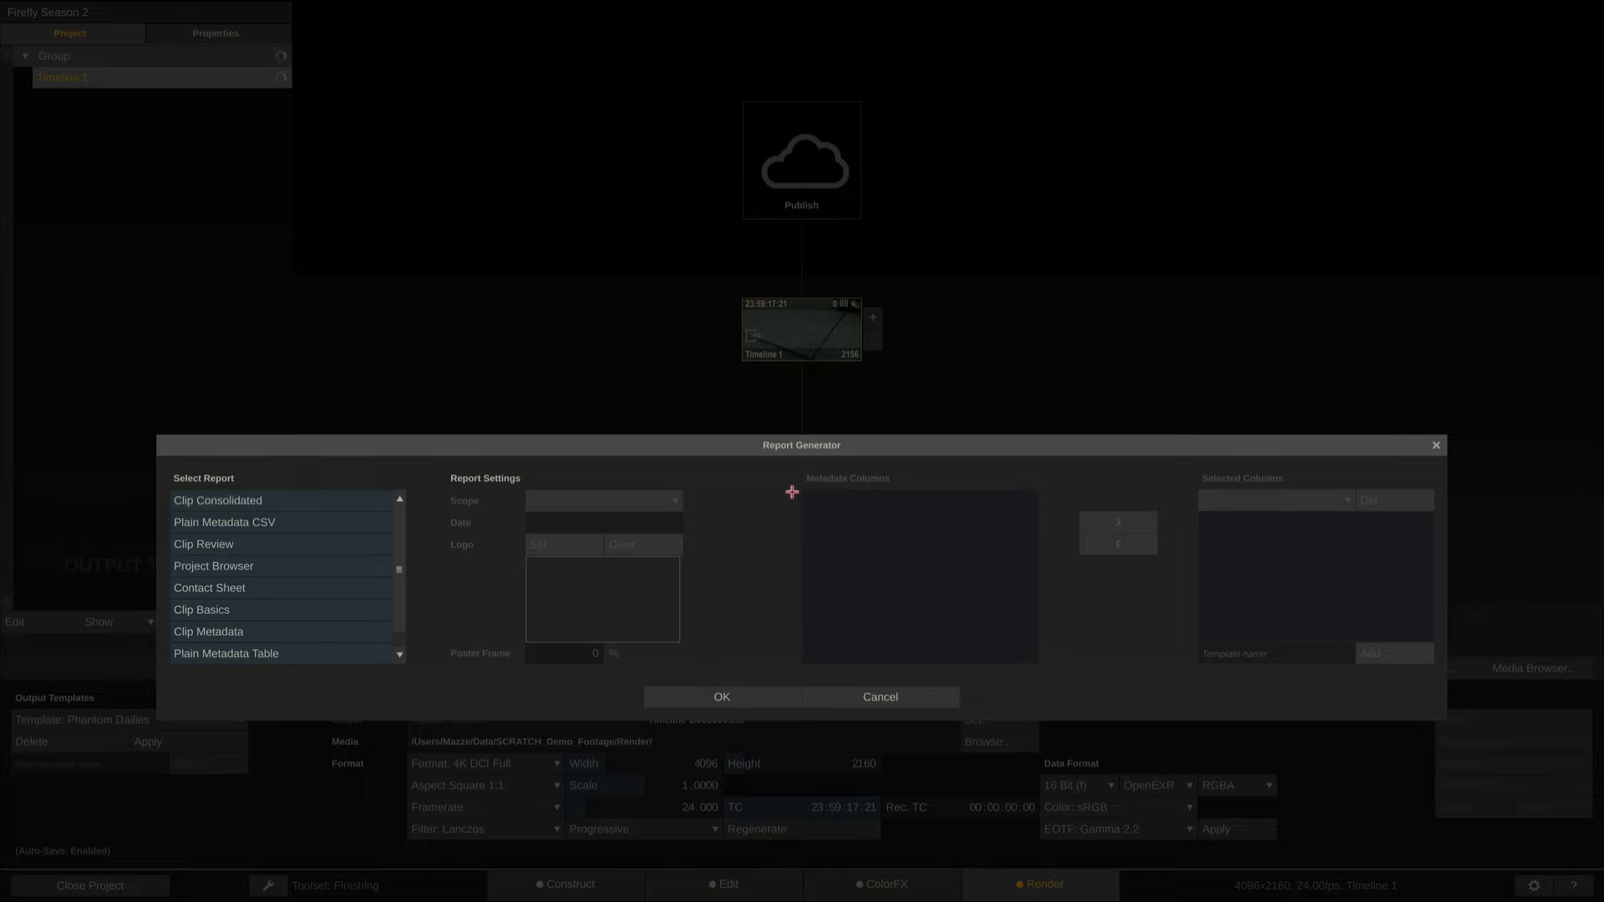
Generate a Clip Metadata report with Bit Depth, Camera Framerate and Created By, saved to the Desktop.
left_click(363, 628)
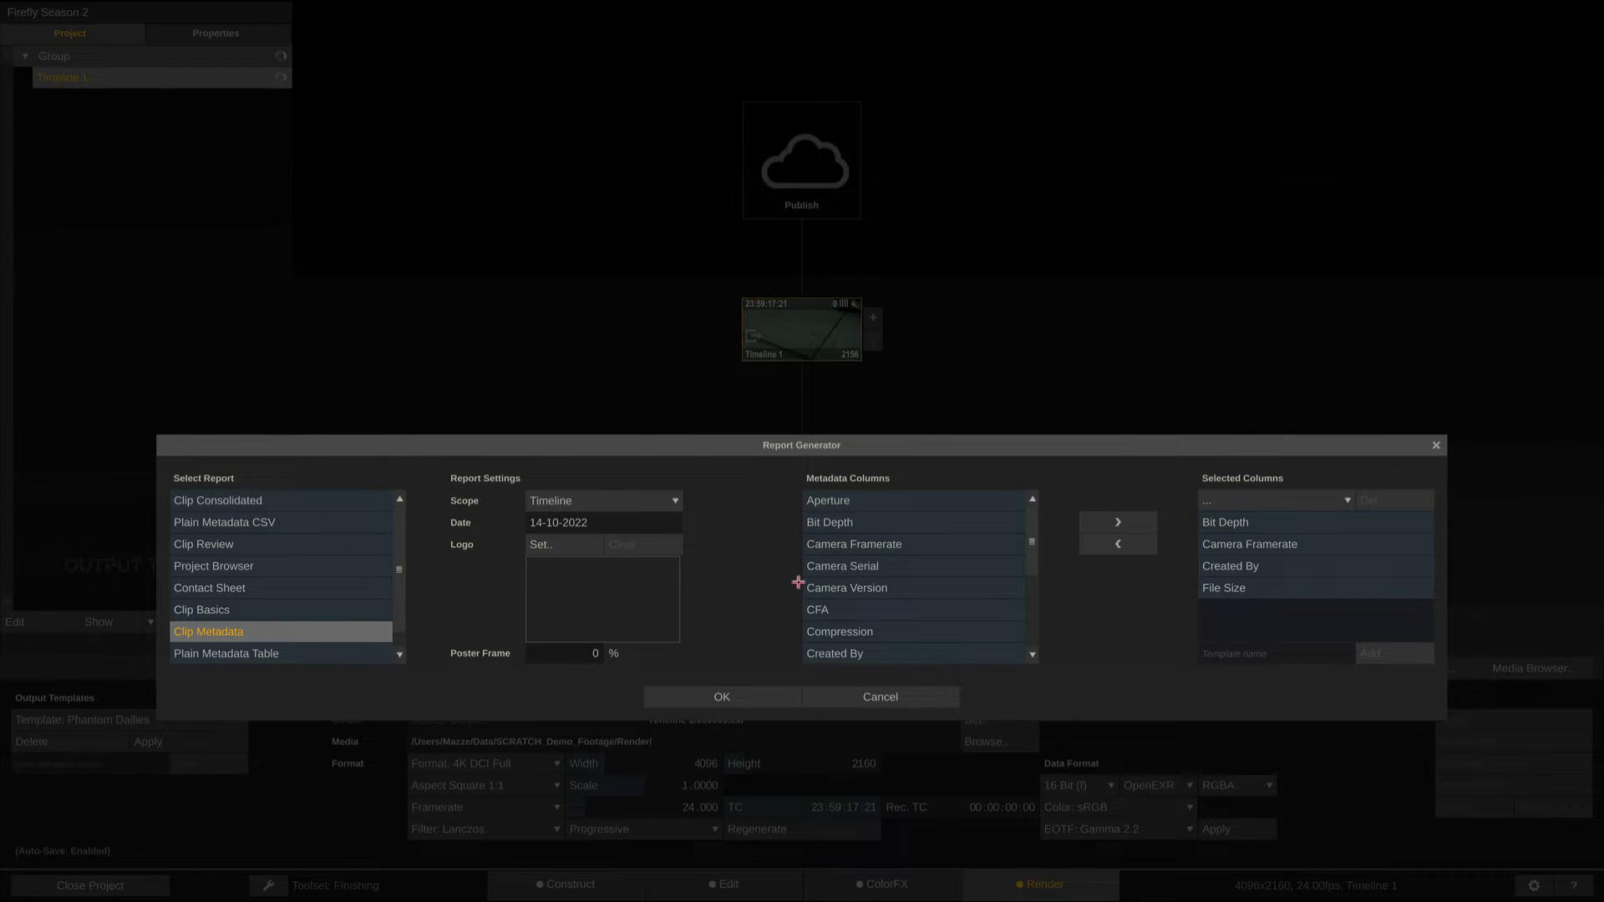
left_click(845, 523)
left_click(857, 544)
left_click(863, 650)
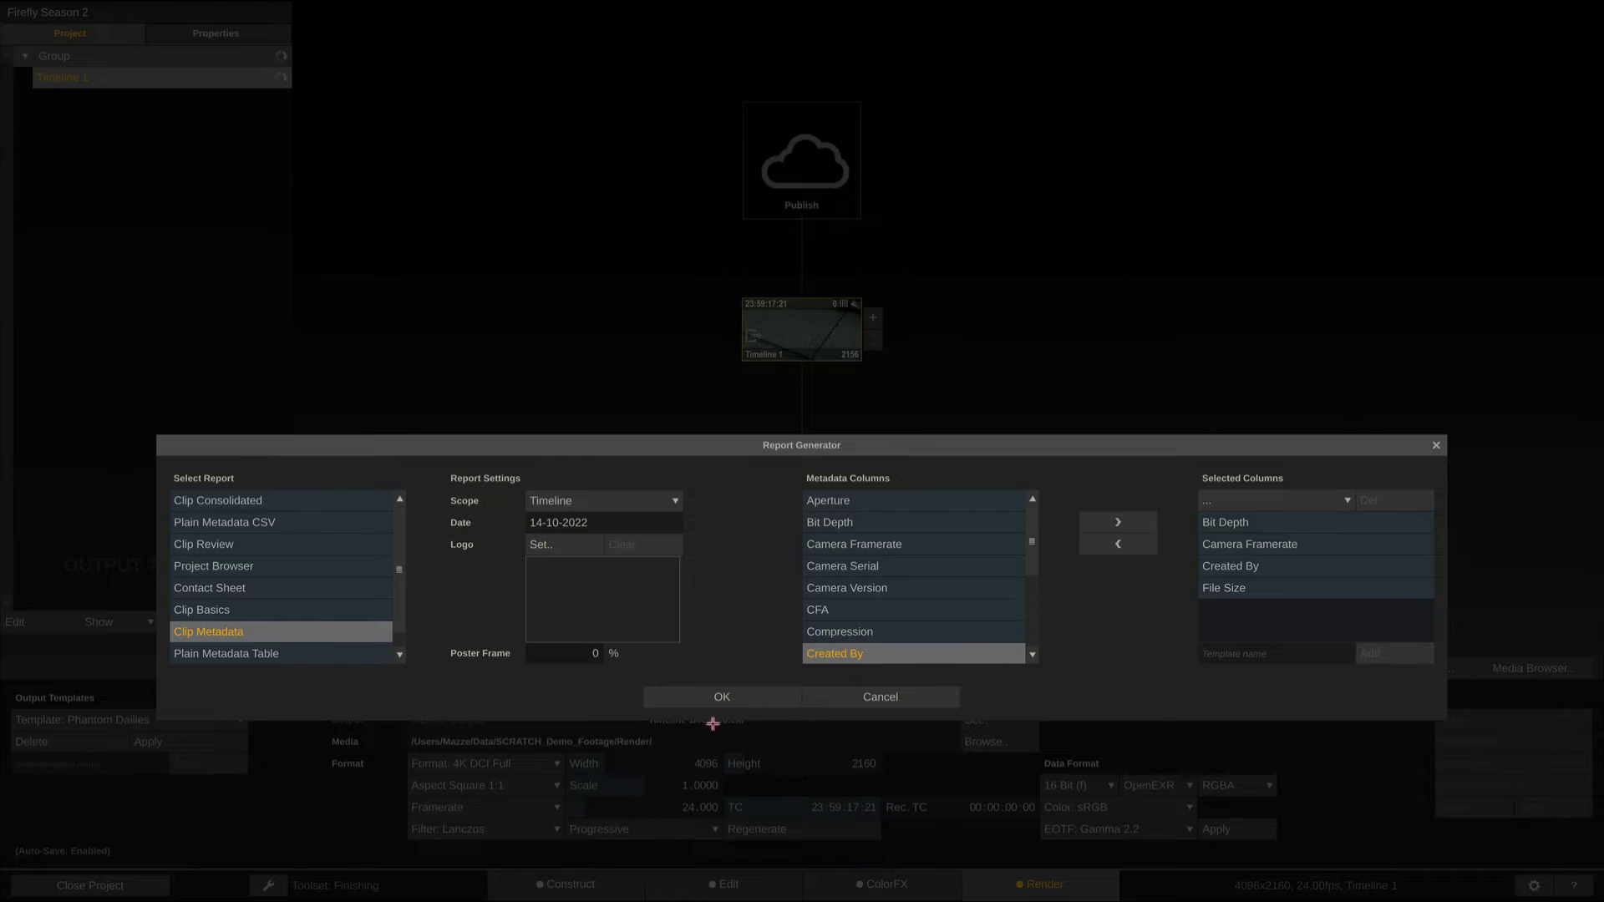
left_click(687, 698)
left_click(214, 287)
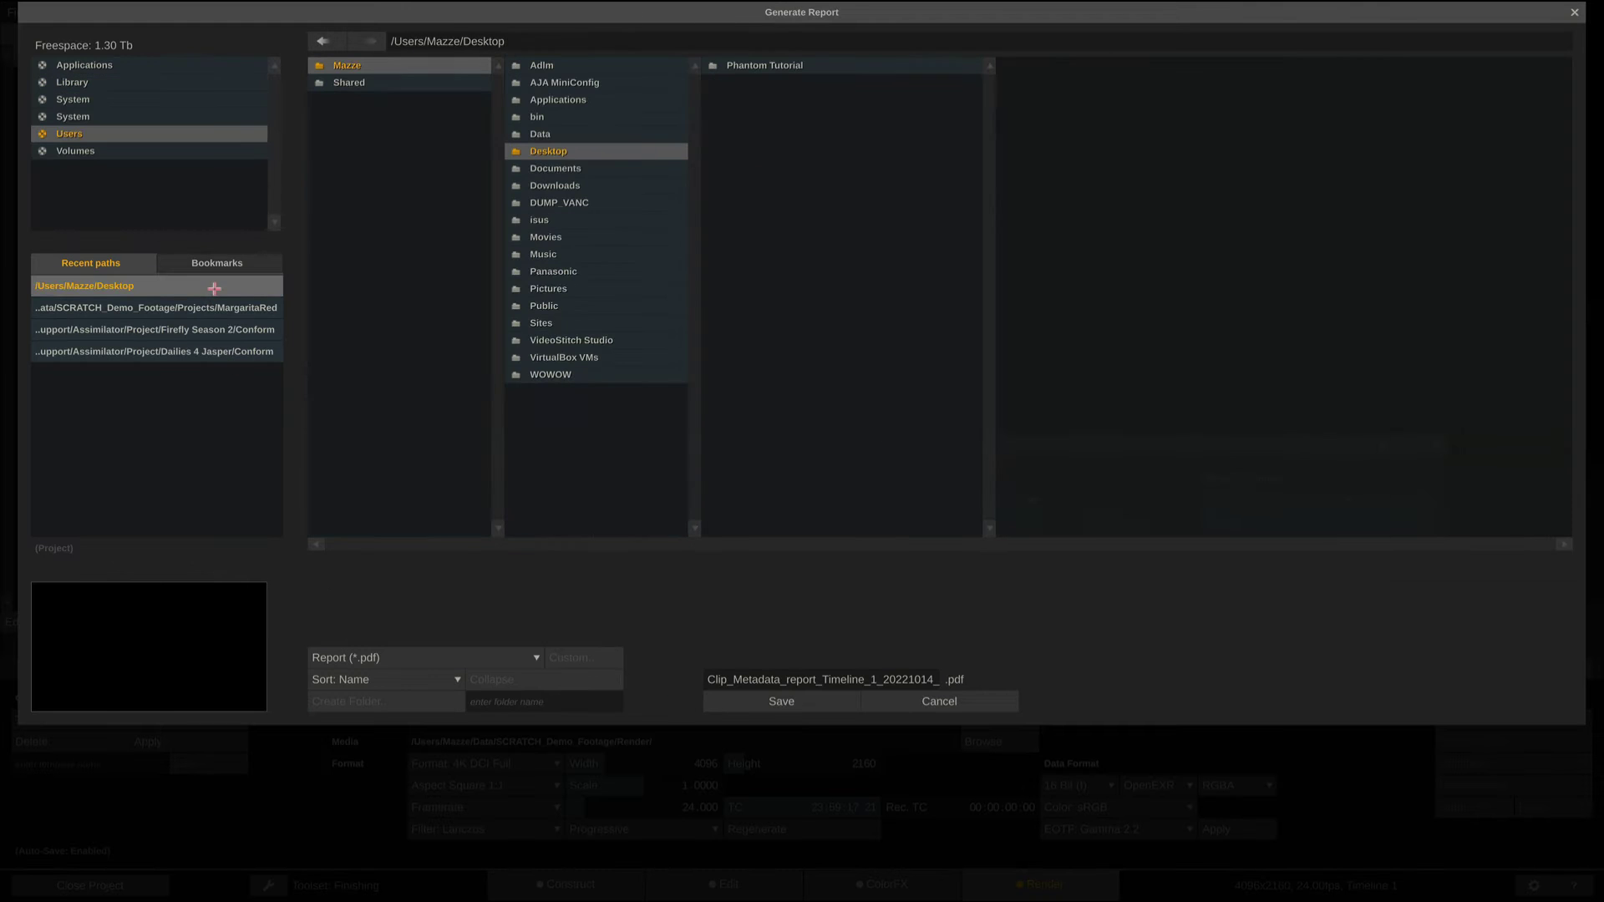
left_click(717, 702)
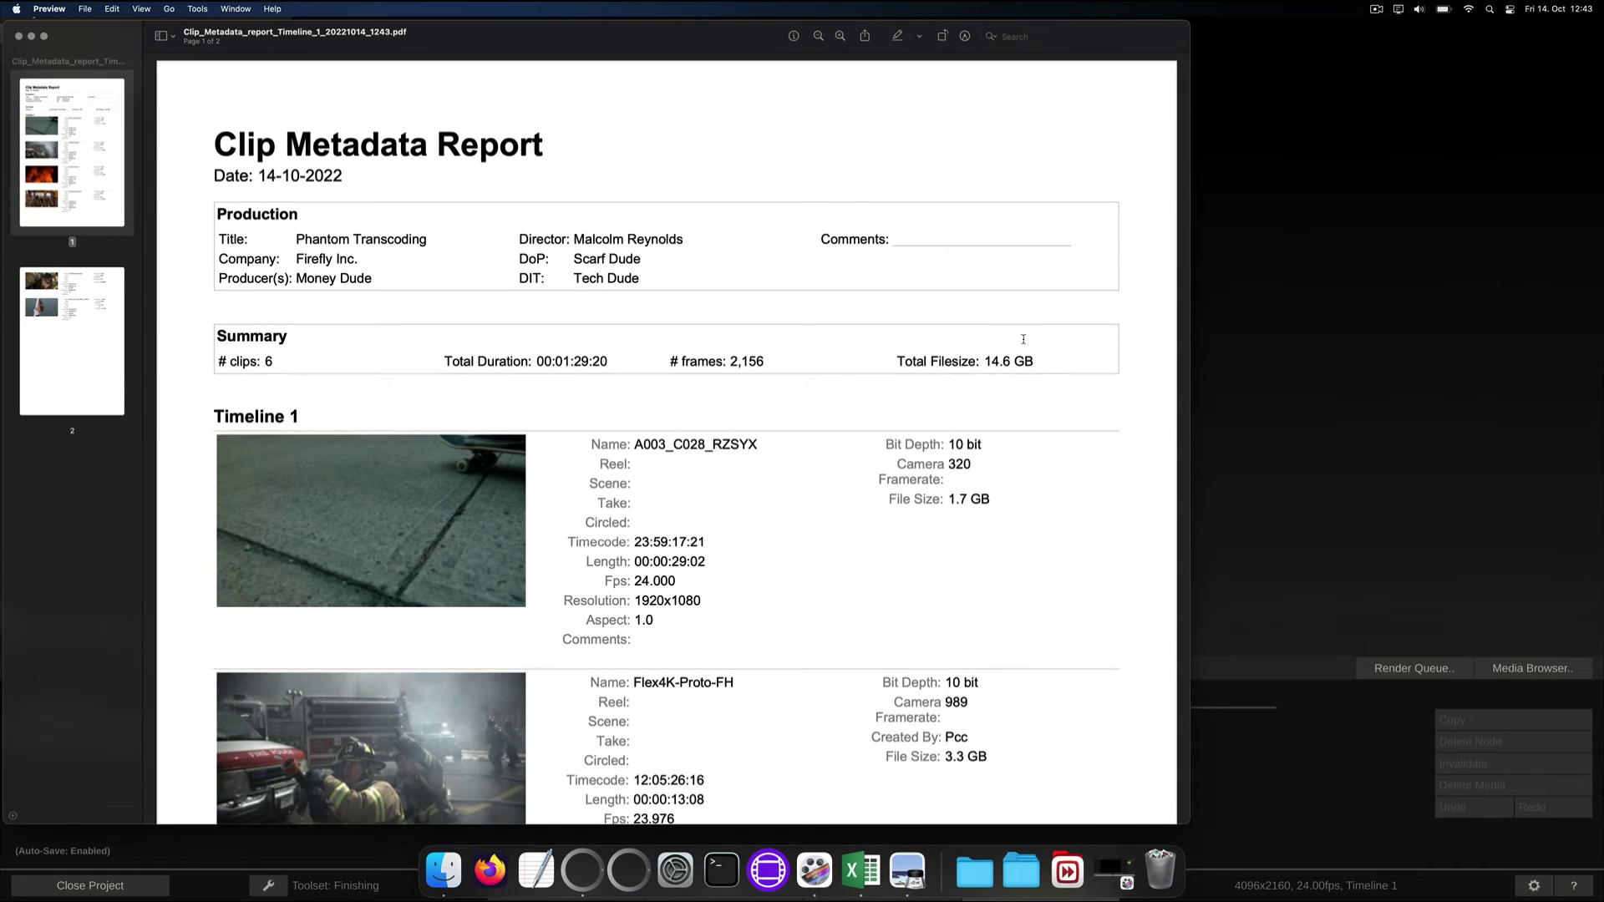
Scroll through the Clip Metadata PDF in Preview, then return to SCRATCH.
scroll(1102, 424, "down", 5)
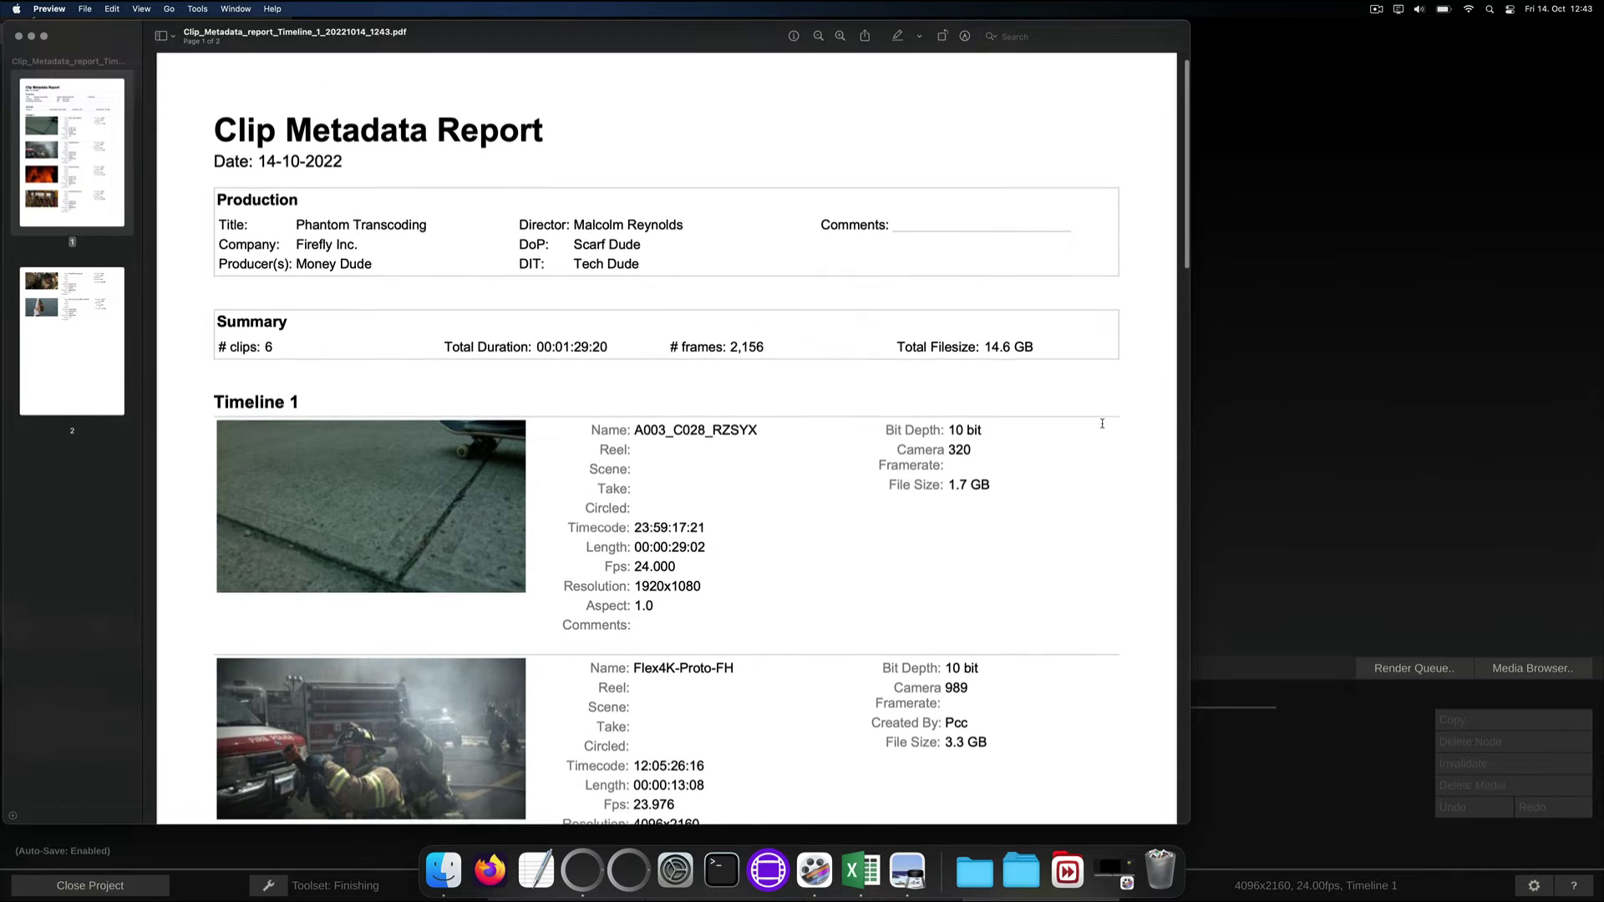
scroll(1102, 423, "down", 8)
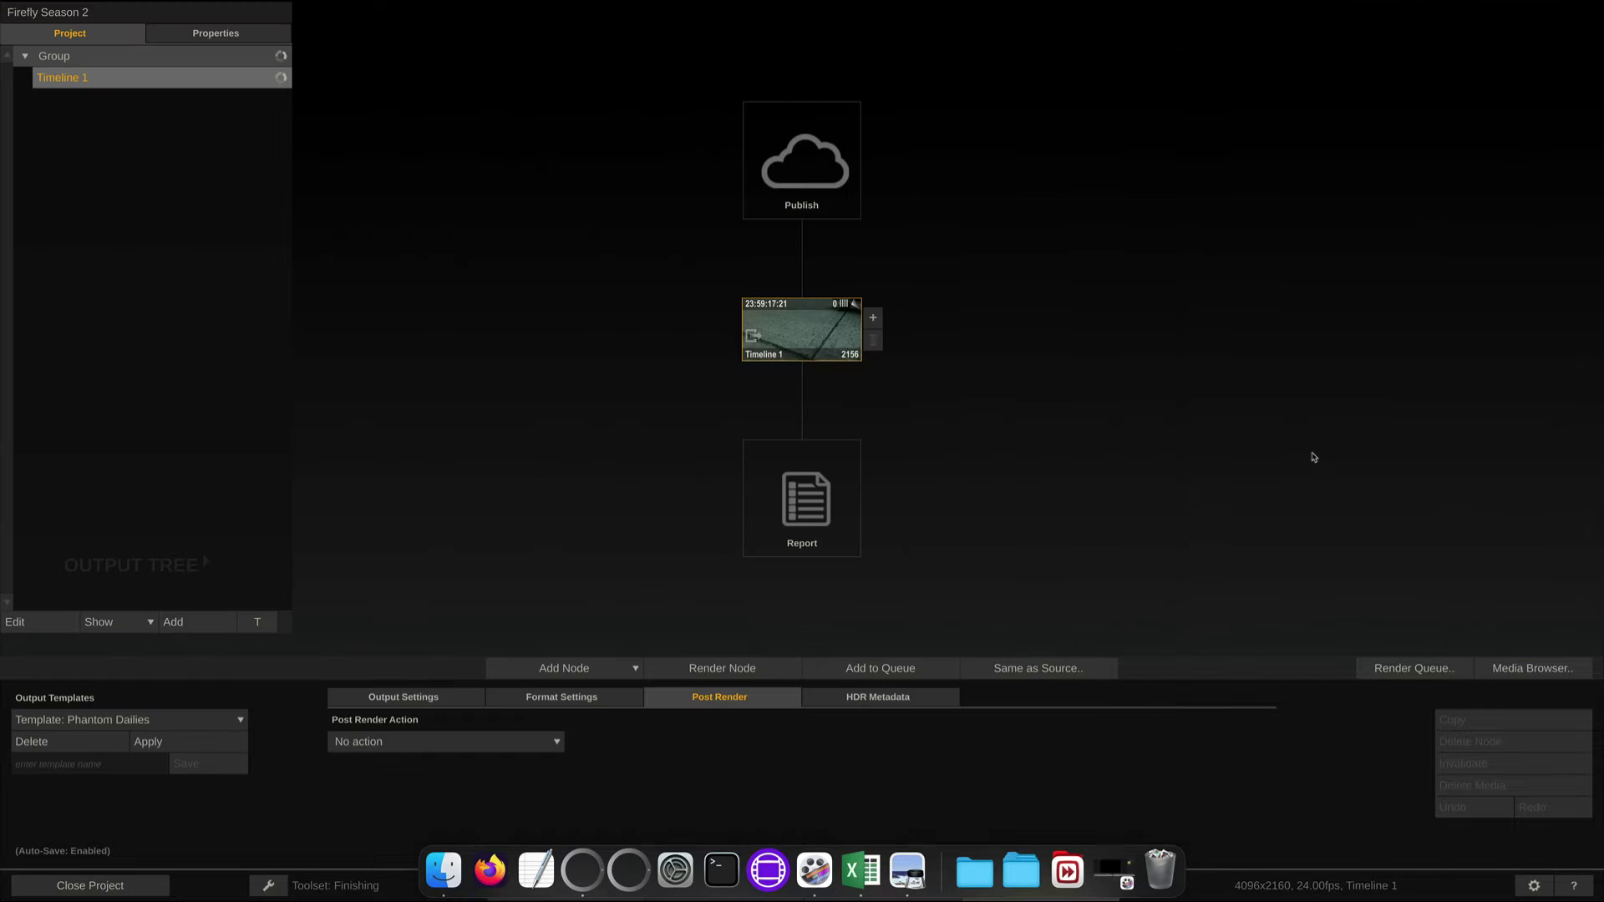
left_click(1312, 452)
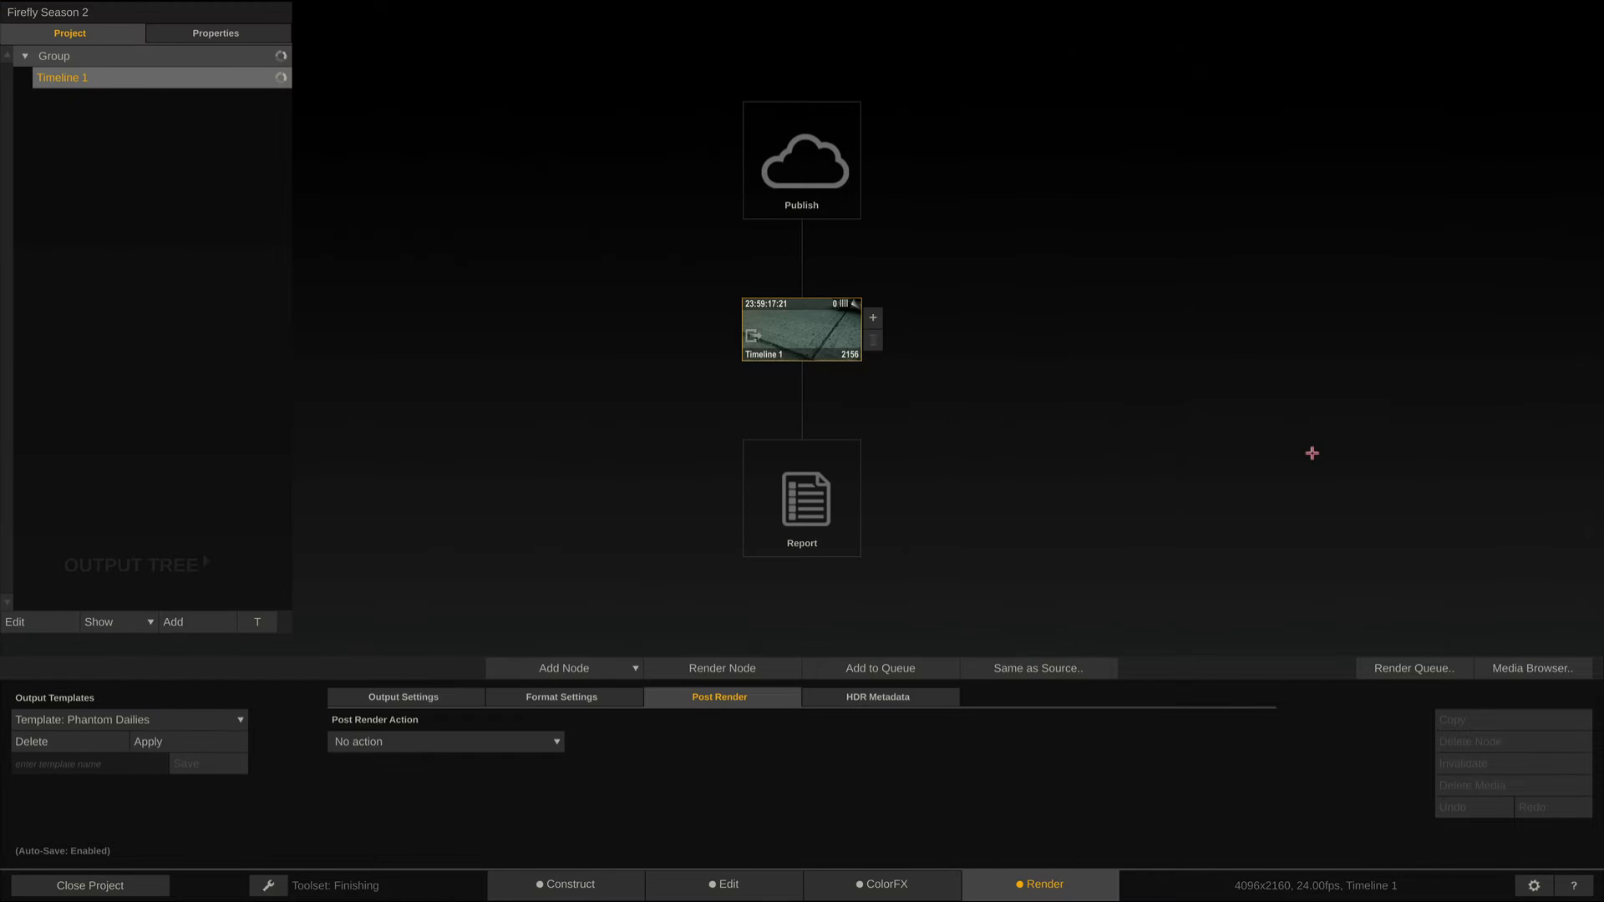
Open ColorFX on A003_C028_RZSYX at frame 357 and show its Phantom raw settings.
left_click(586, 879)
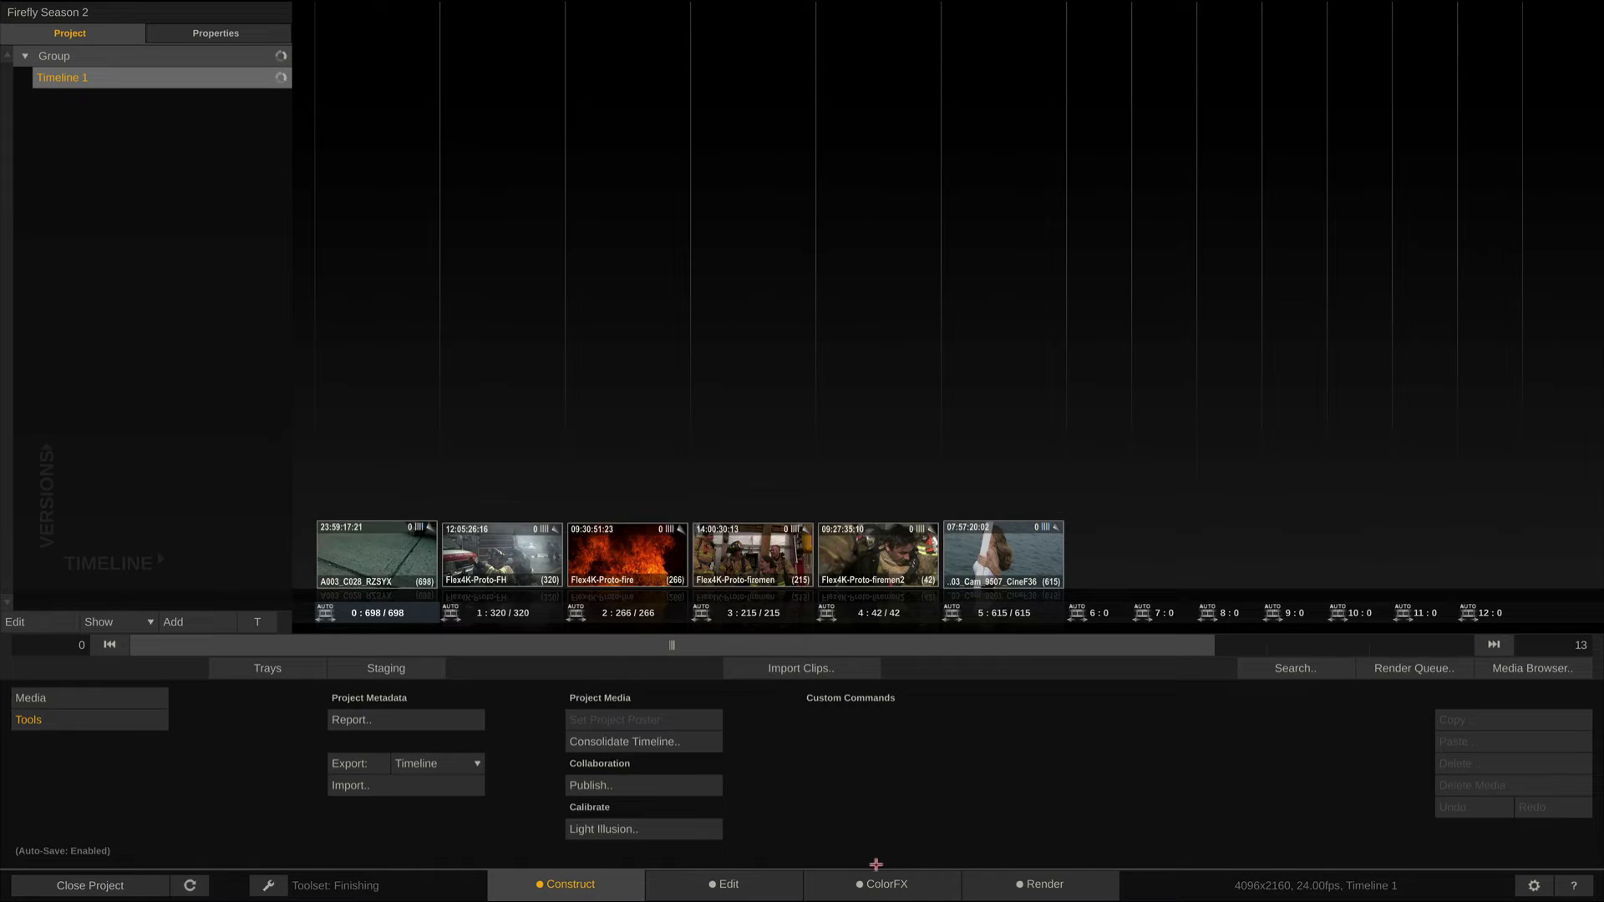
left_click(890, 885)
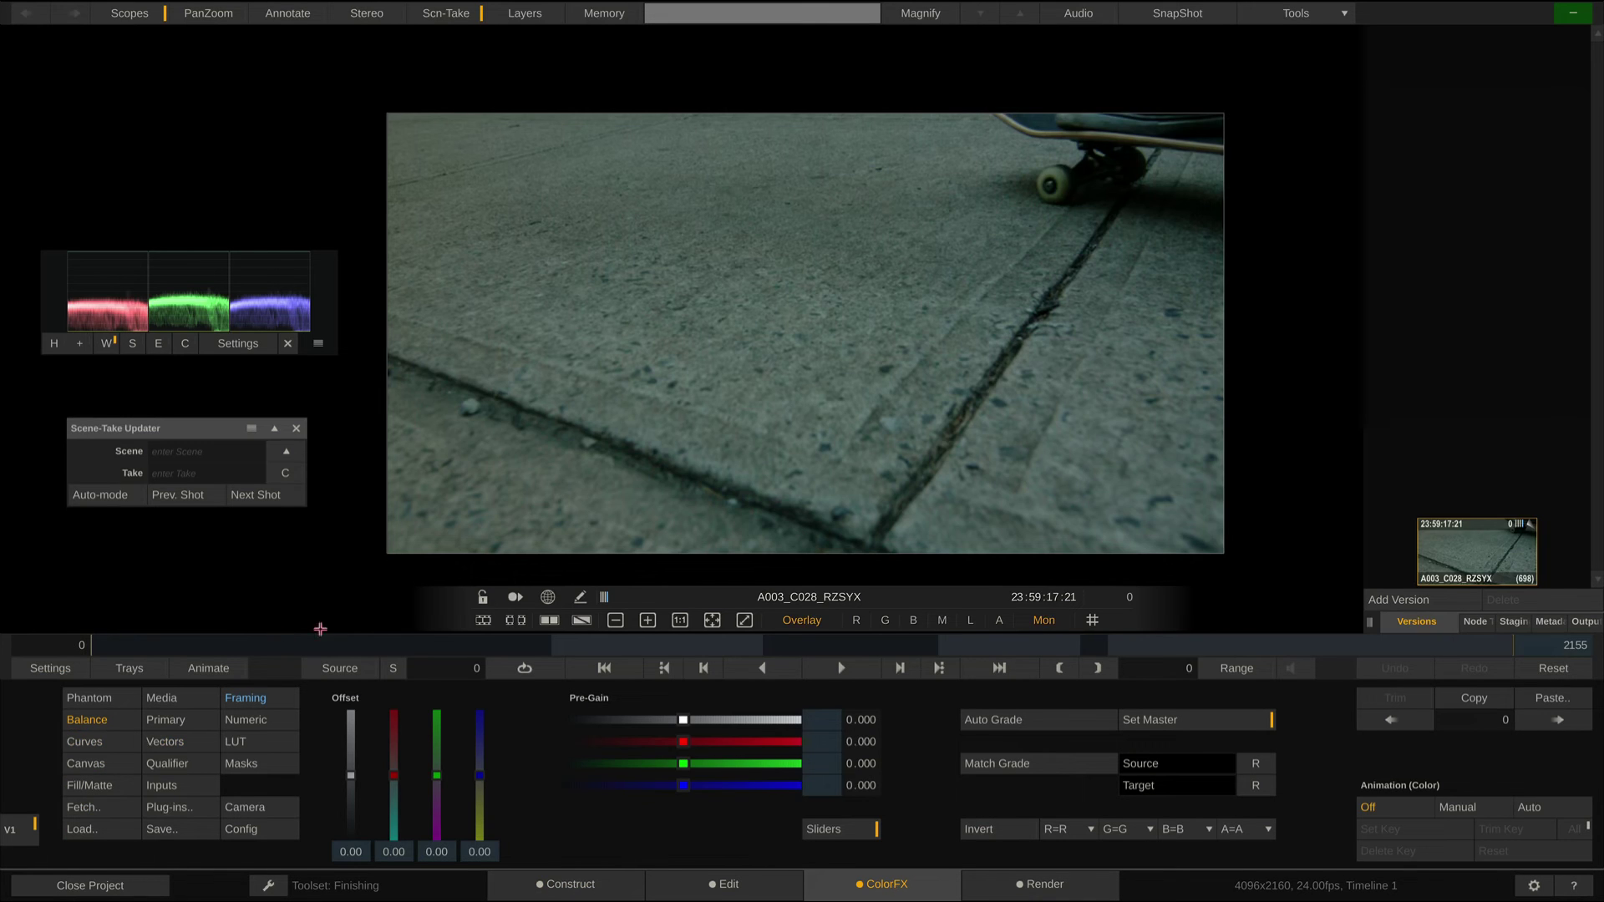
left_click(326, 645)
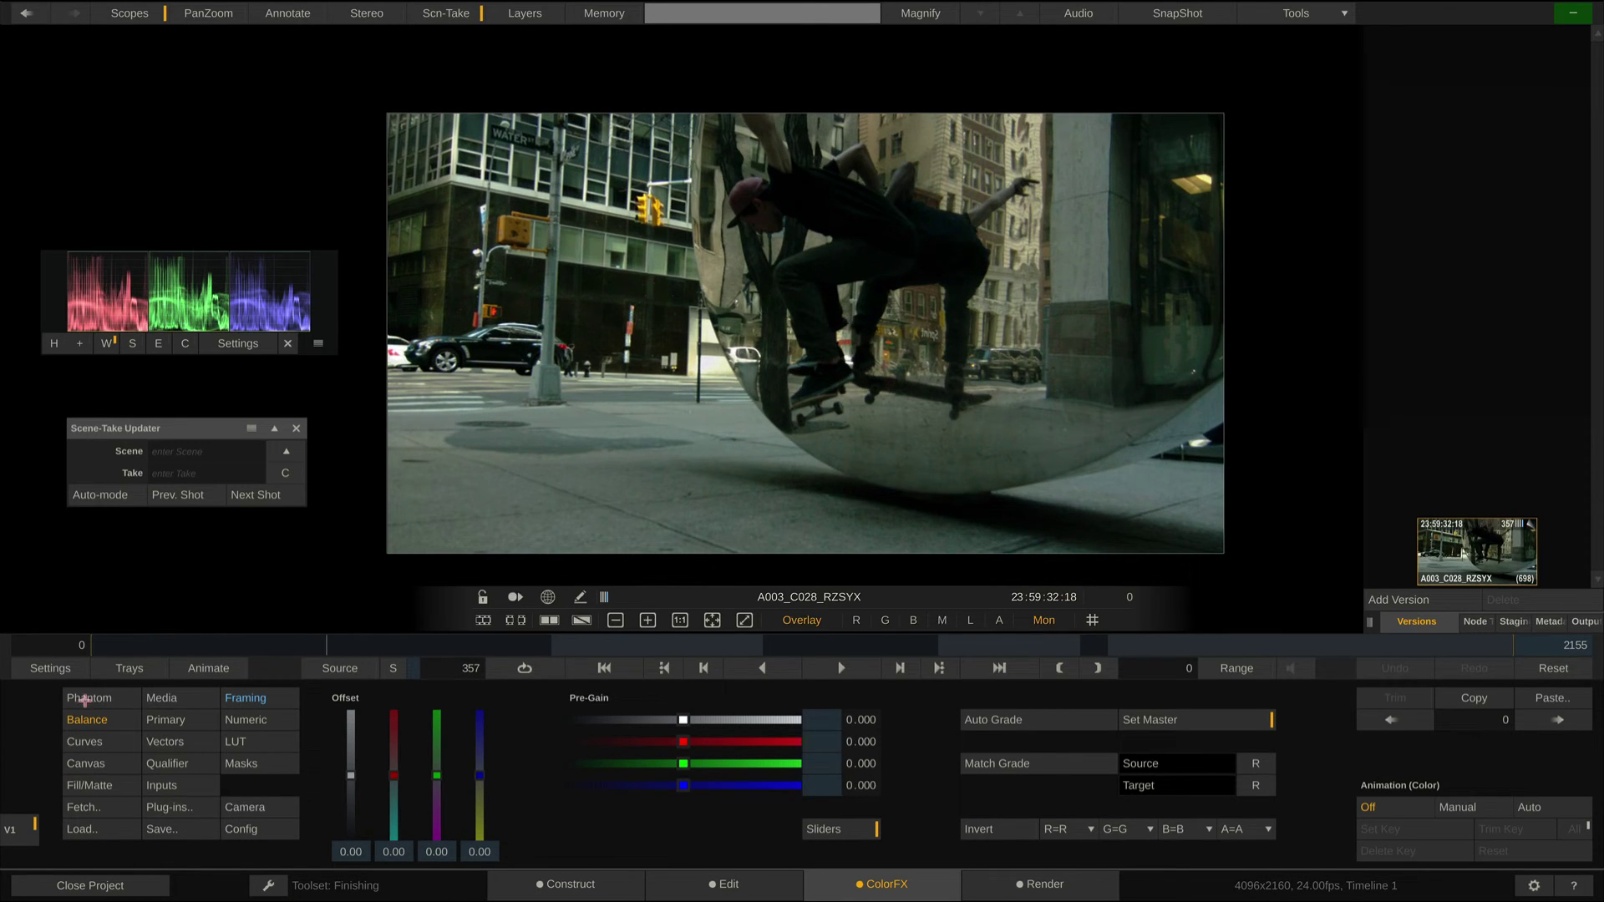
left_click(86, 701)
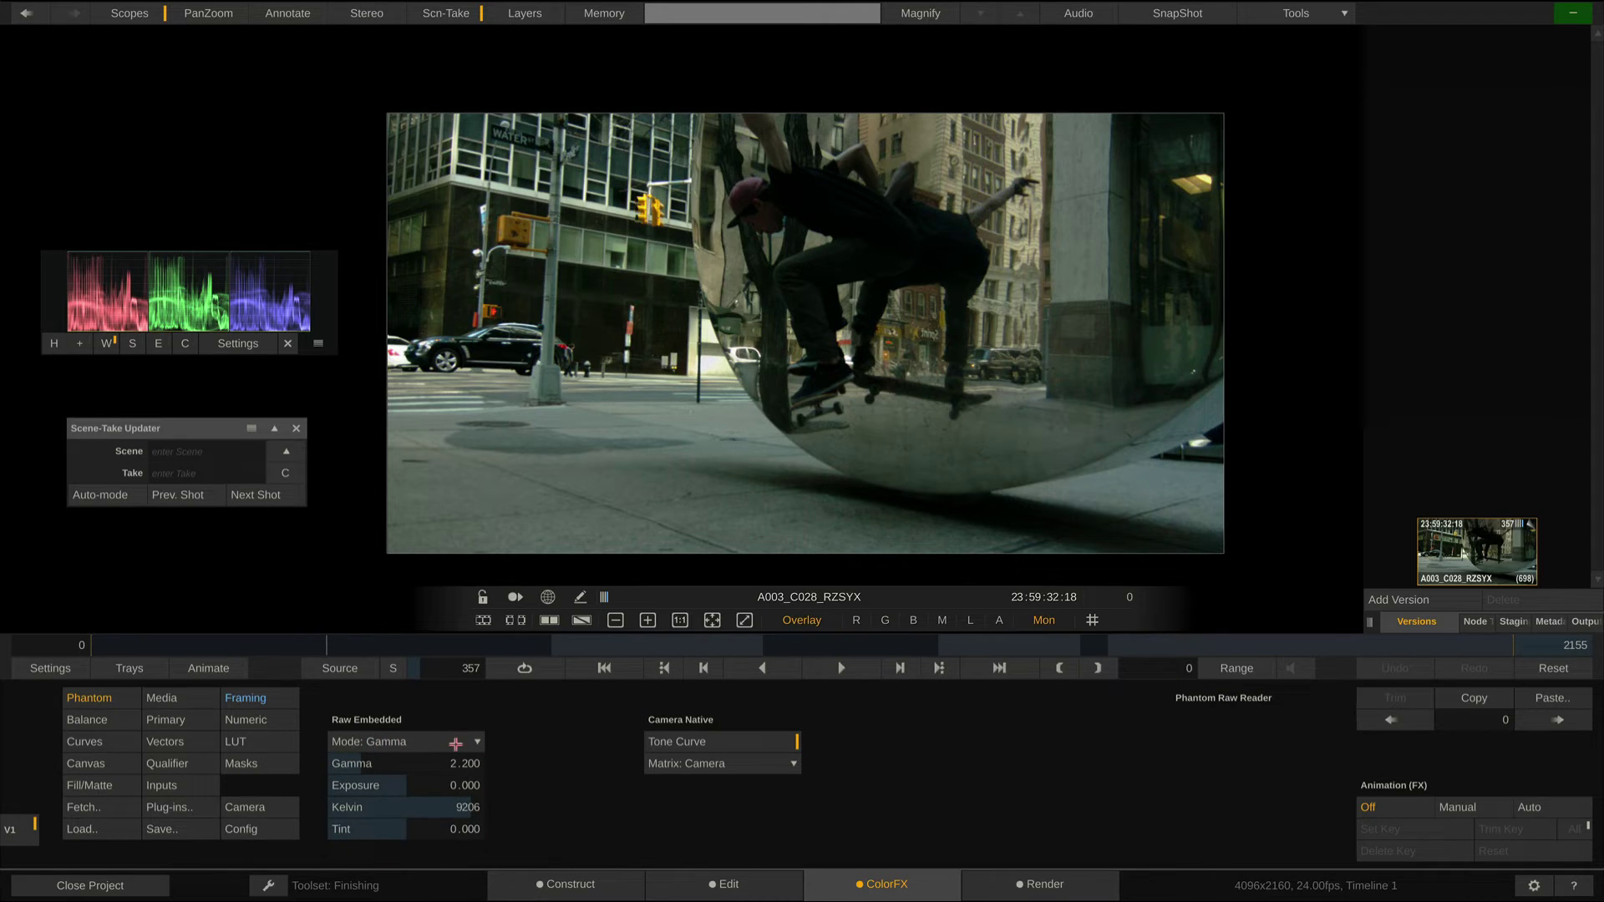
left_click(456, 741)
left_click(455, 761)
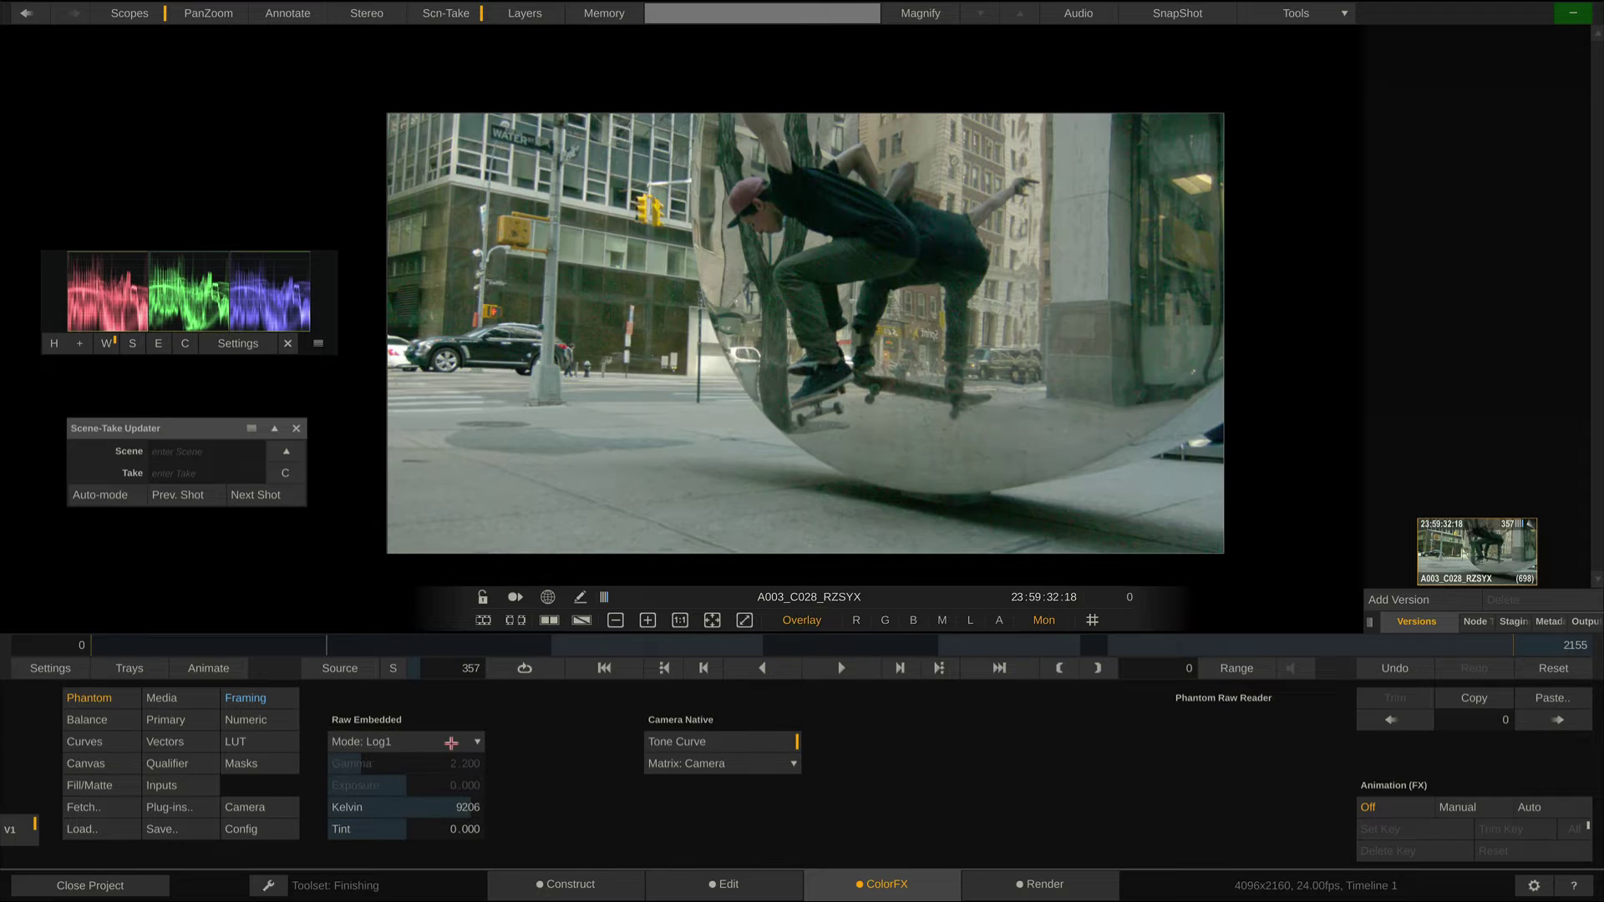
left_click(452, 748)
left_click(445, 761)
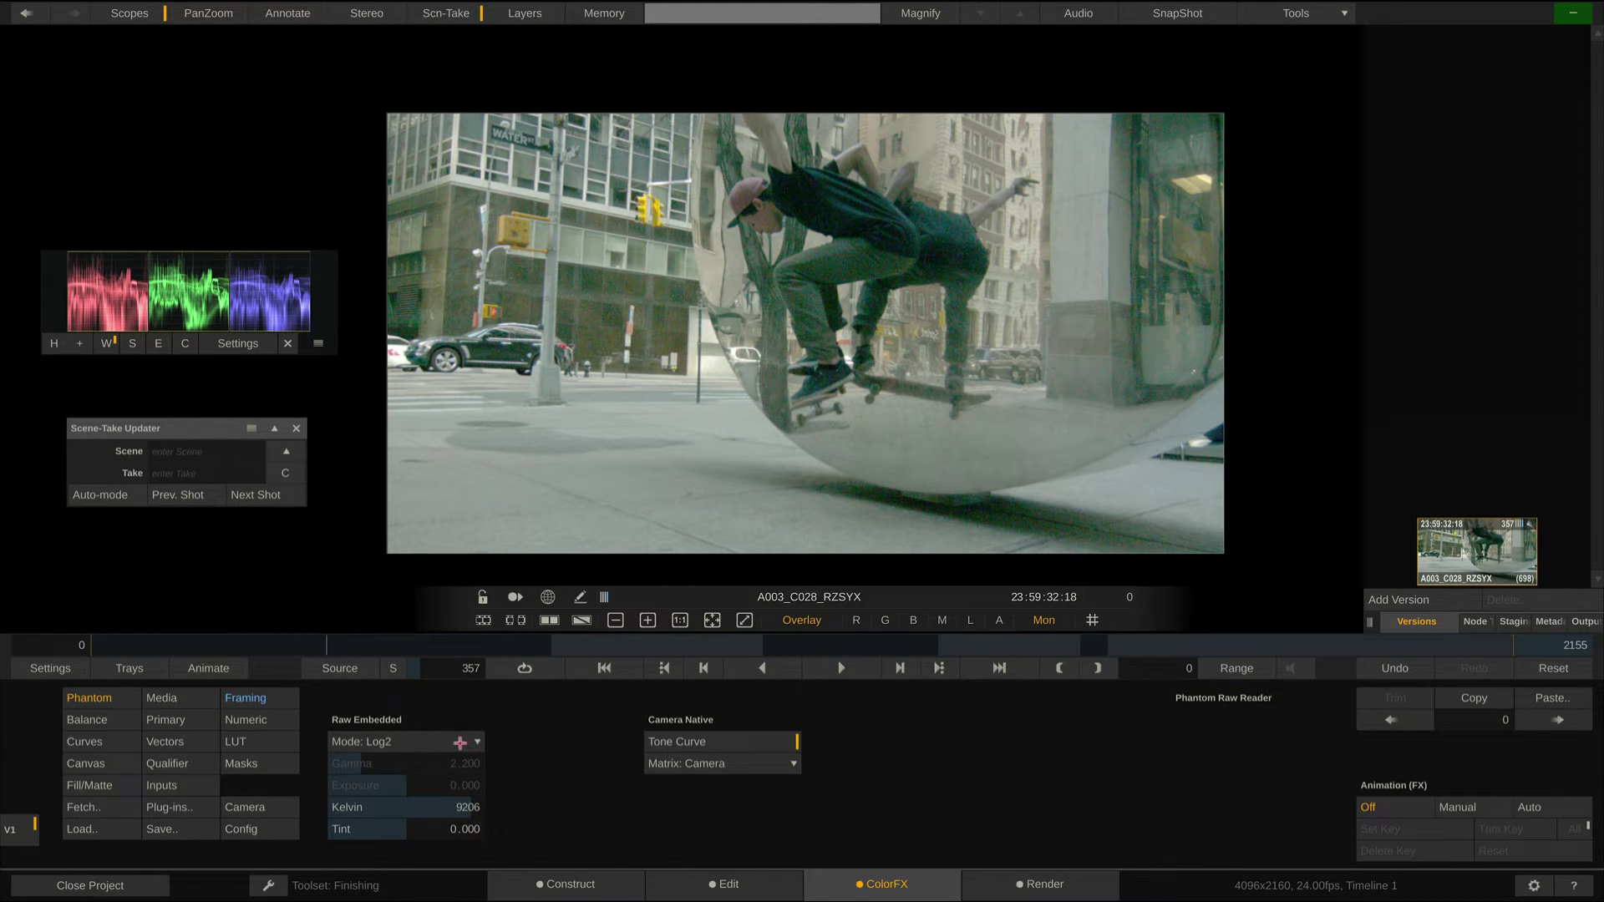
left_click(461, 743)
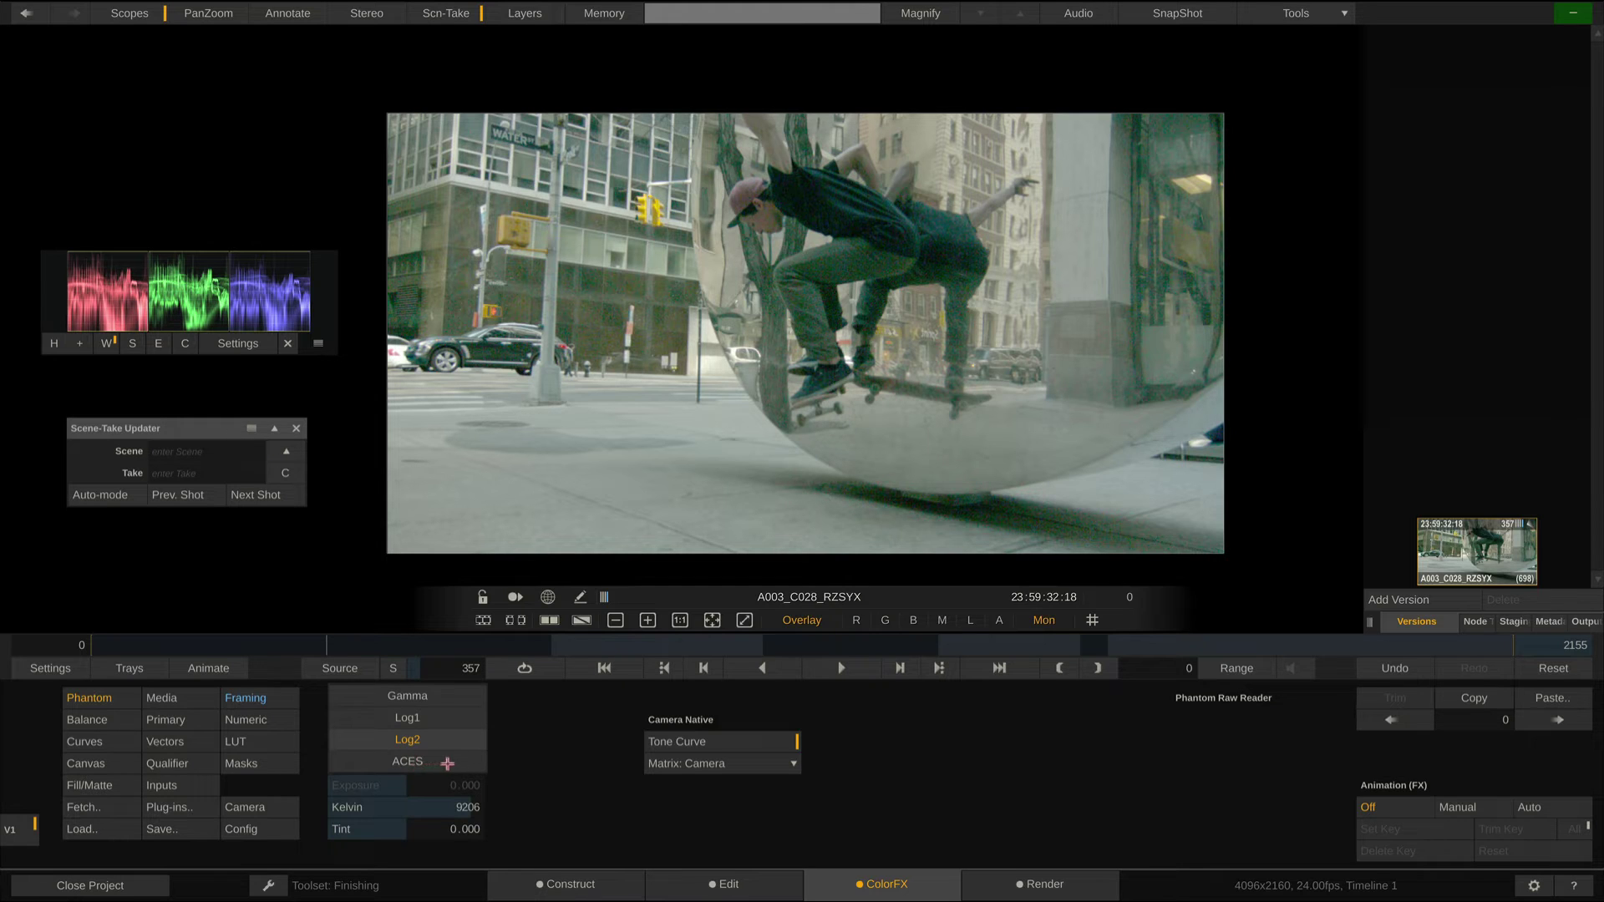
left_click(445, 762)
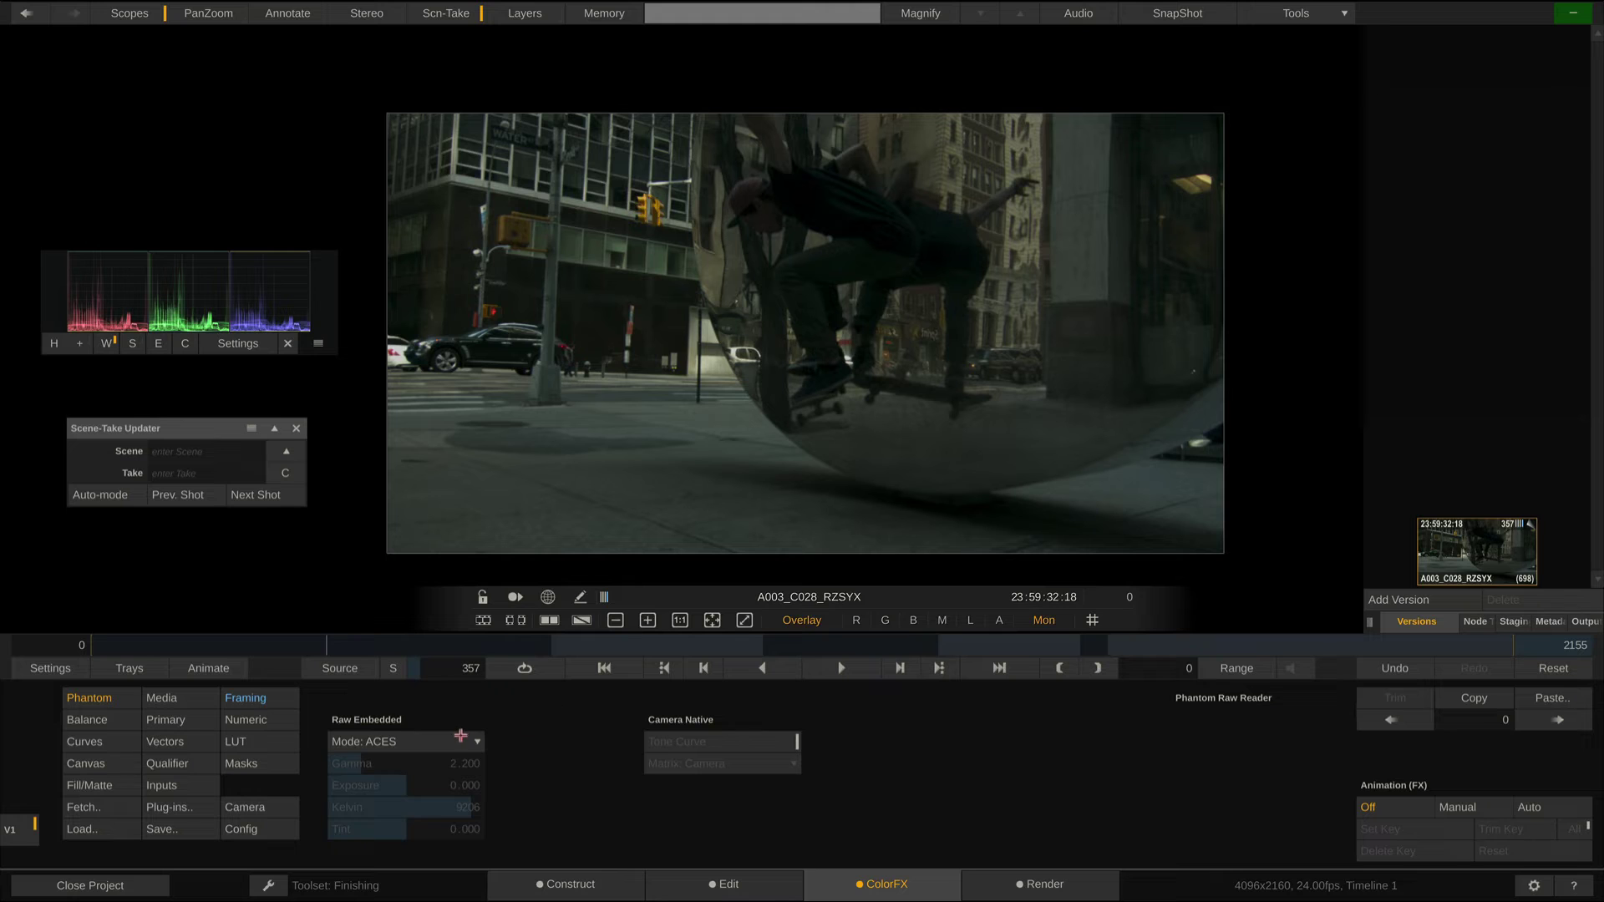
left_click(461, 736)
left_click(456, 675)
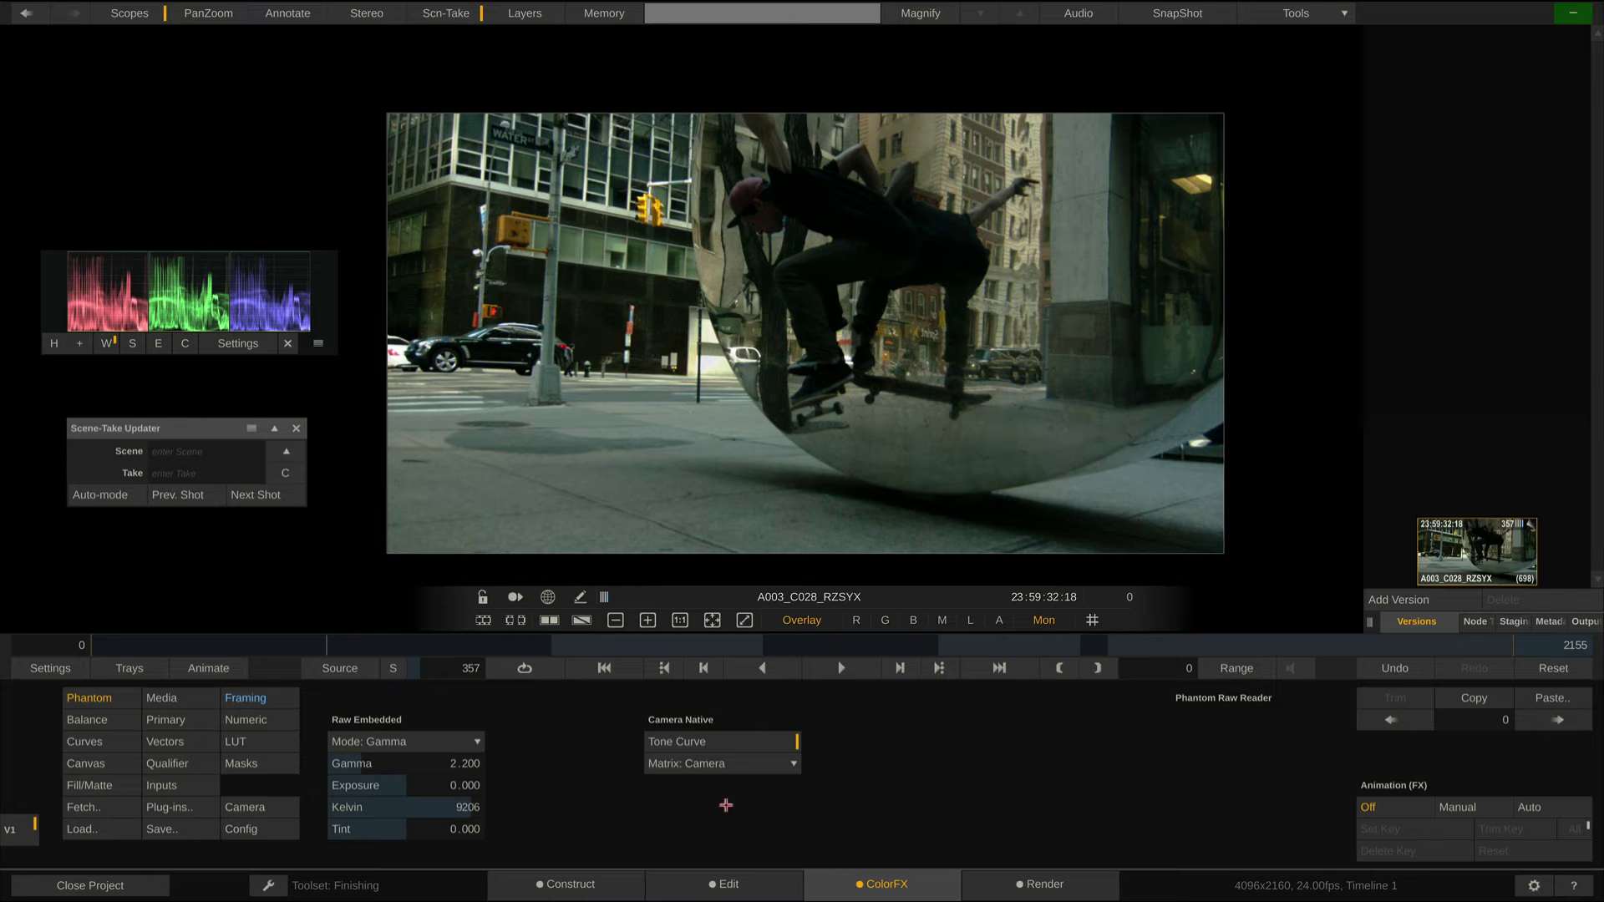
left_click(749, 742)
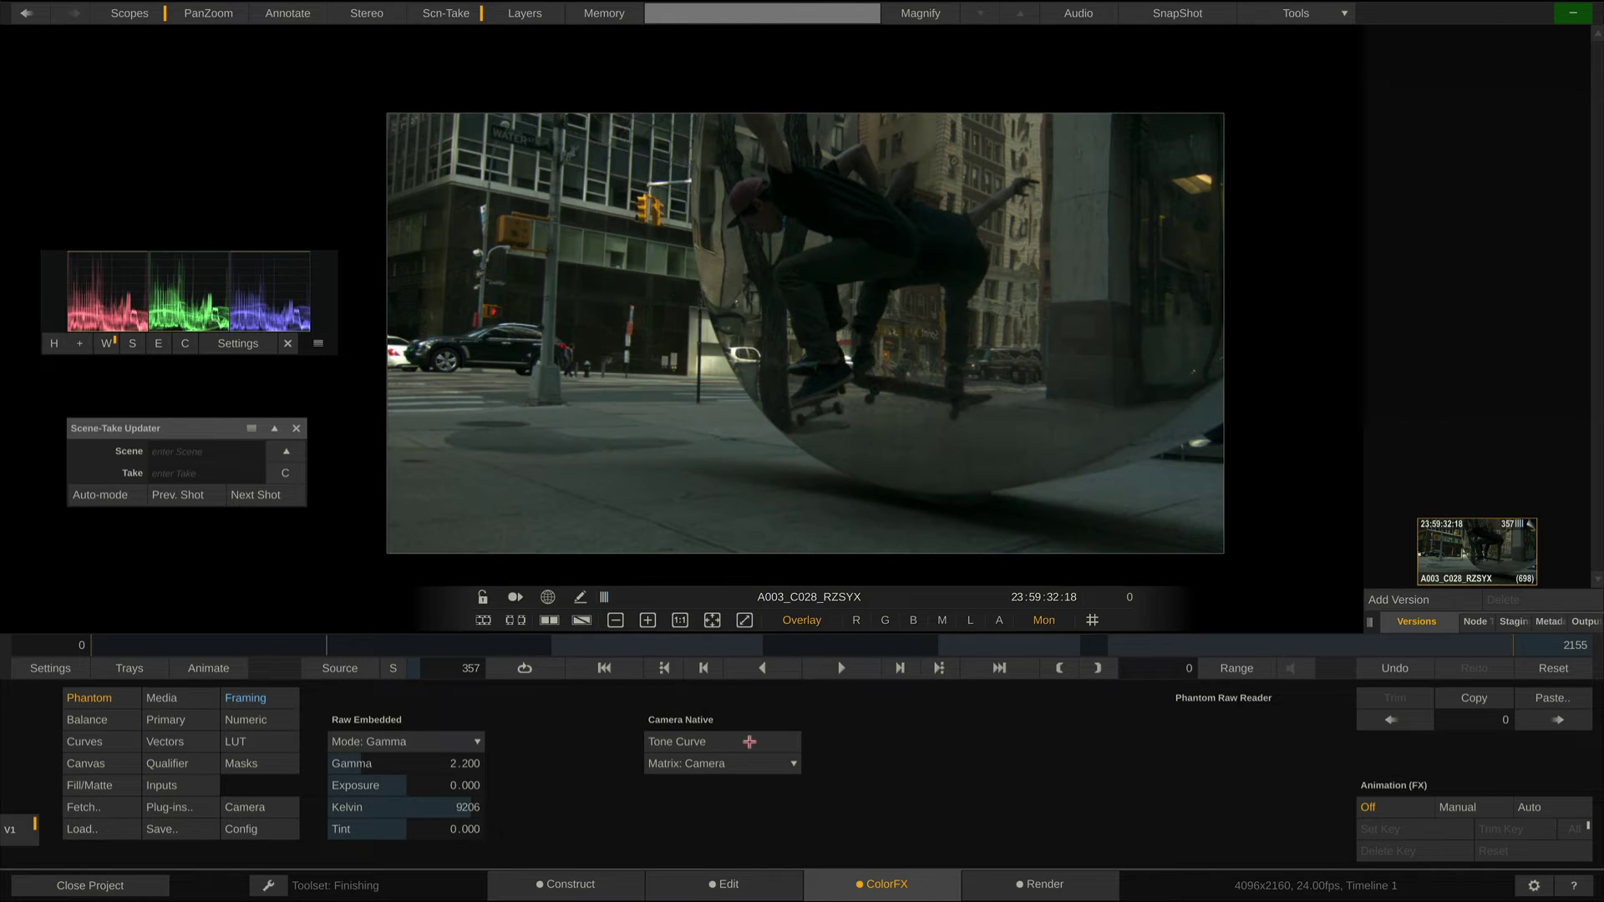
left_click(749, 742)
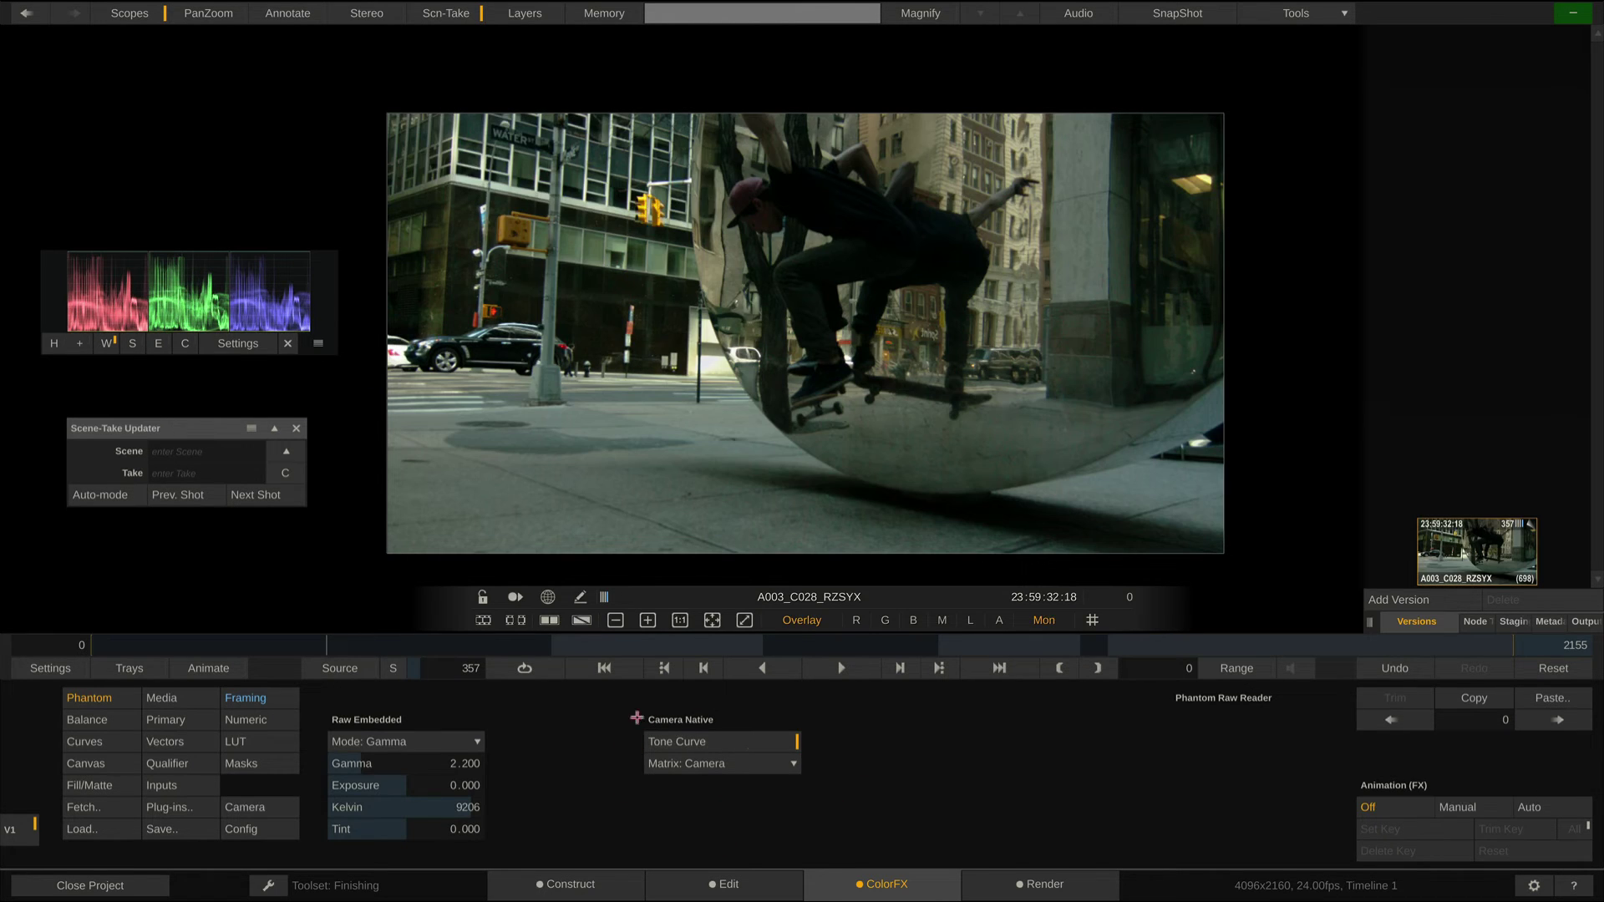
On Flex4K-Proto-fire, switch the tone curve to None and back to Camera.
left_click(812, 648)
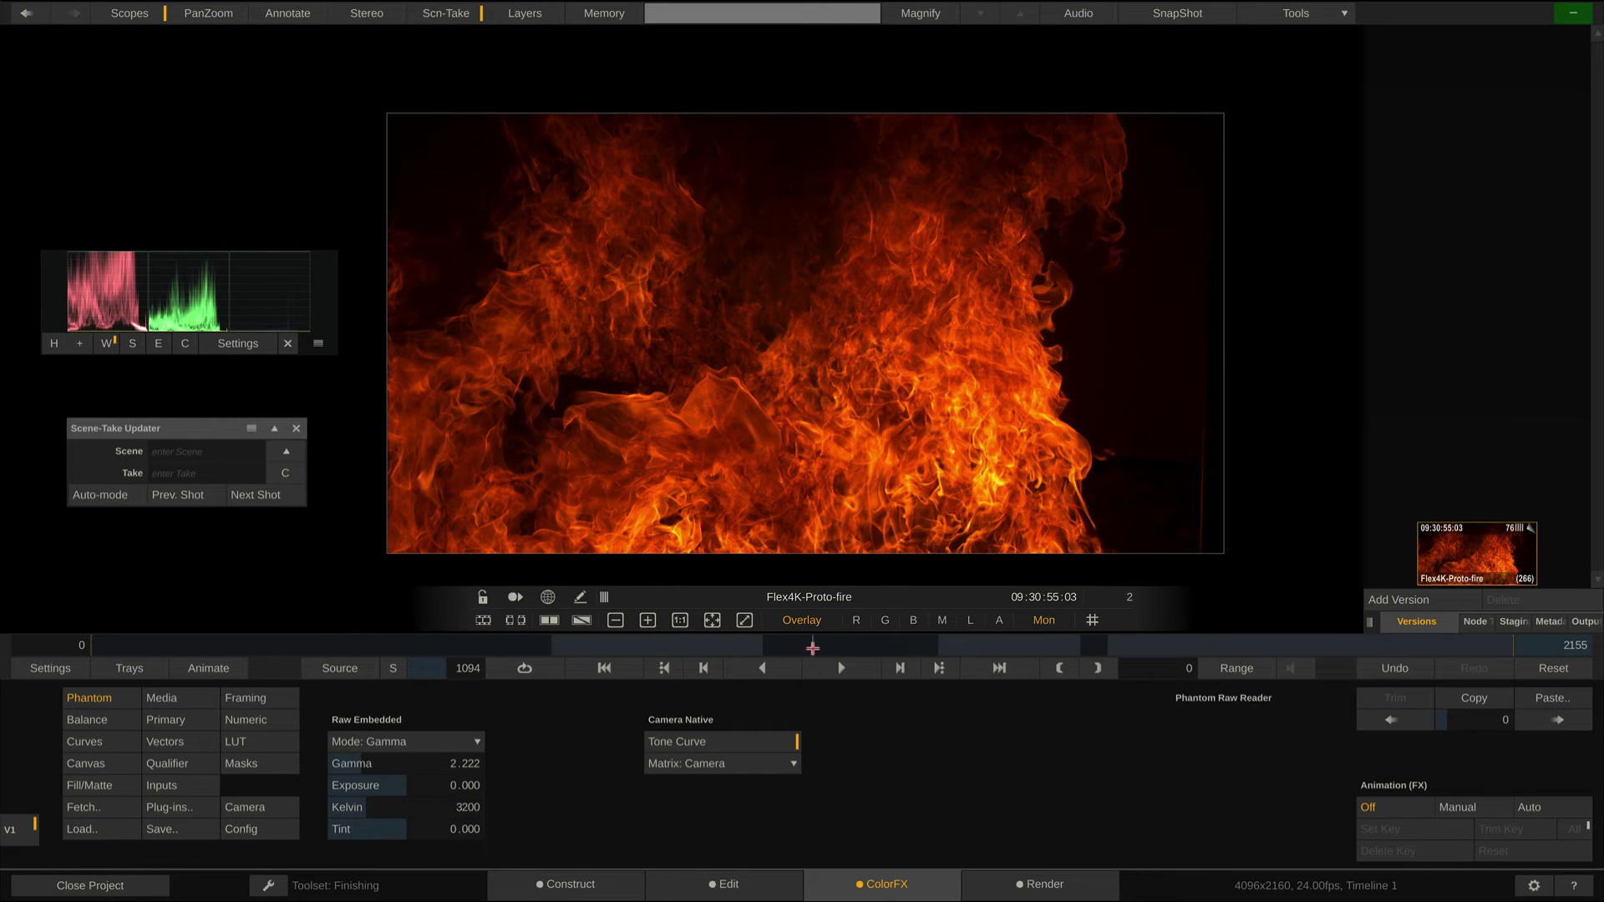
left_click(765, 765)
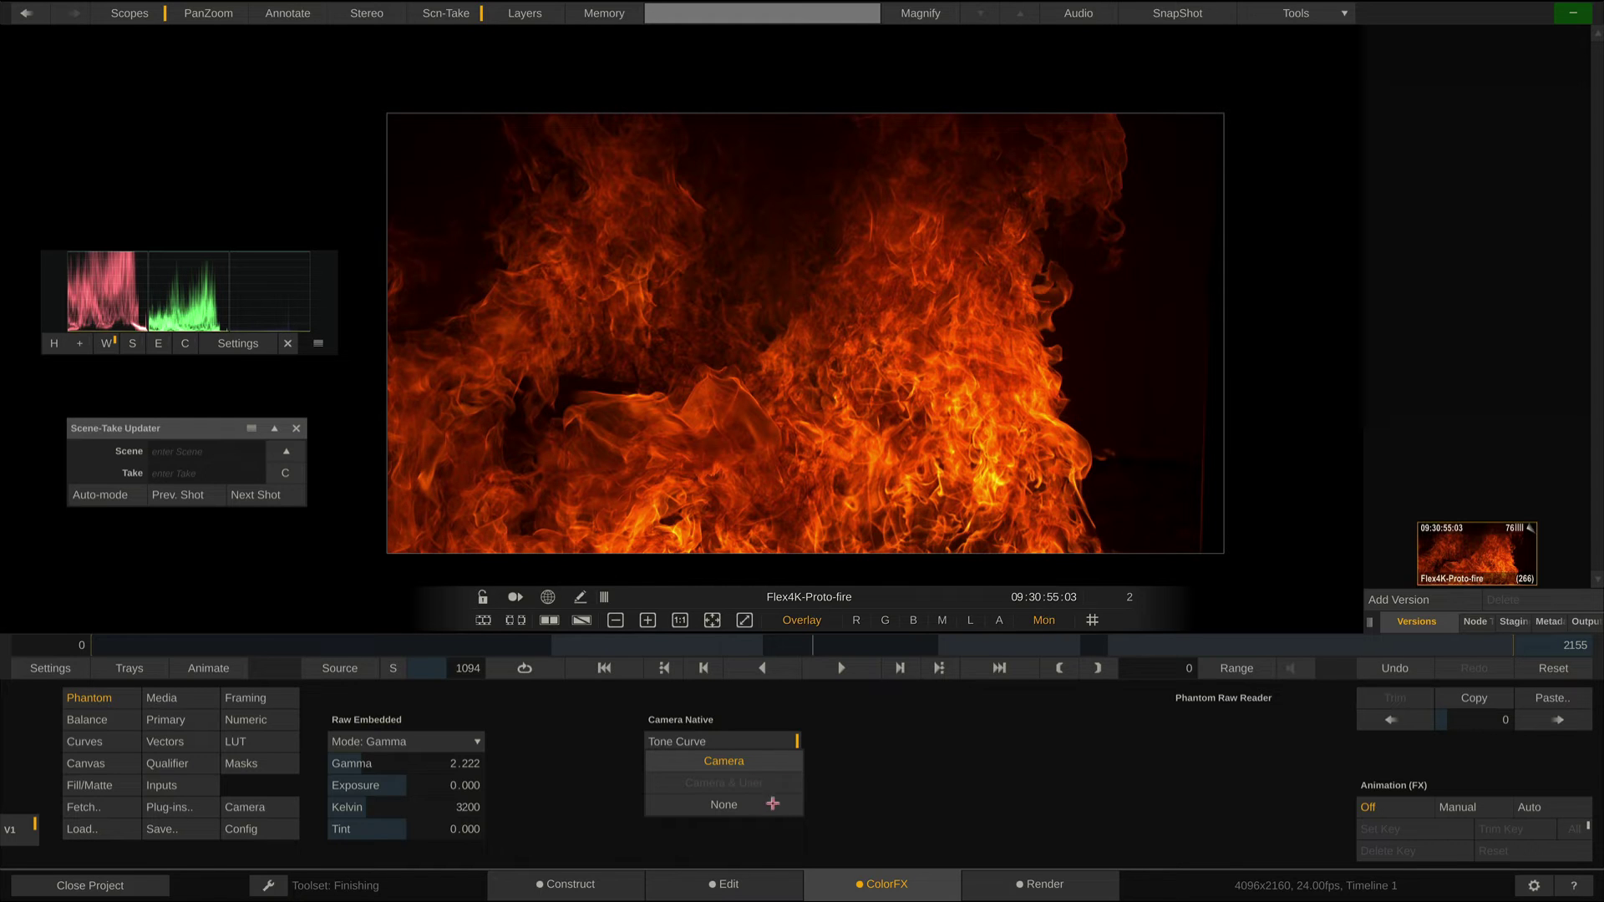
left_click(767, 806)
left_click(769, 766)
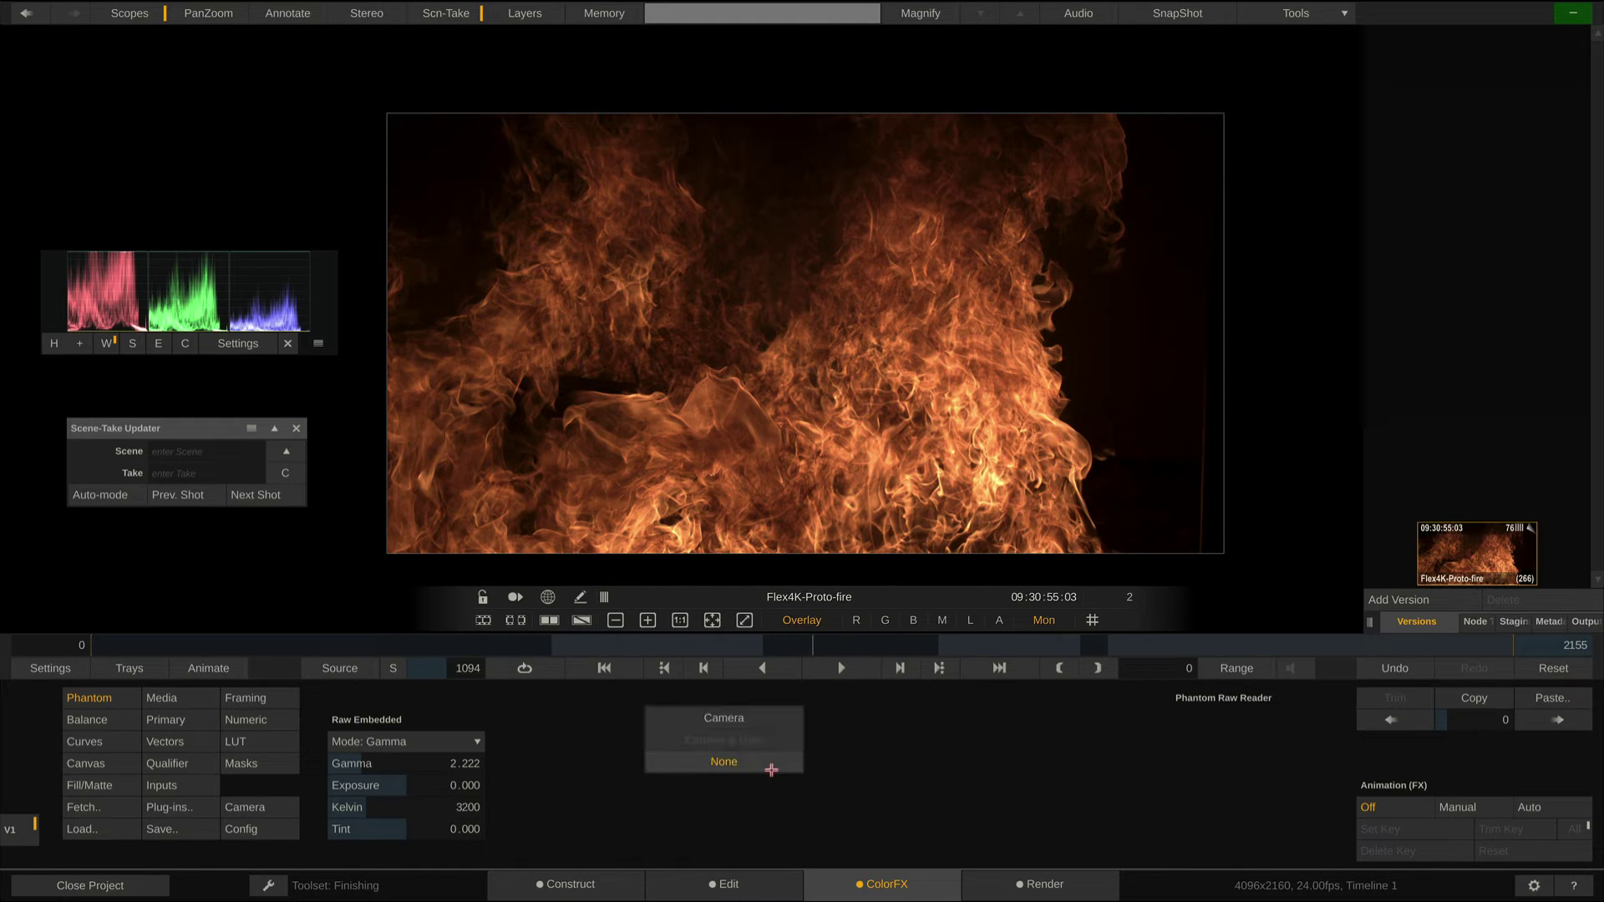
left_click(773, 720)
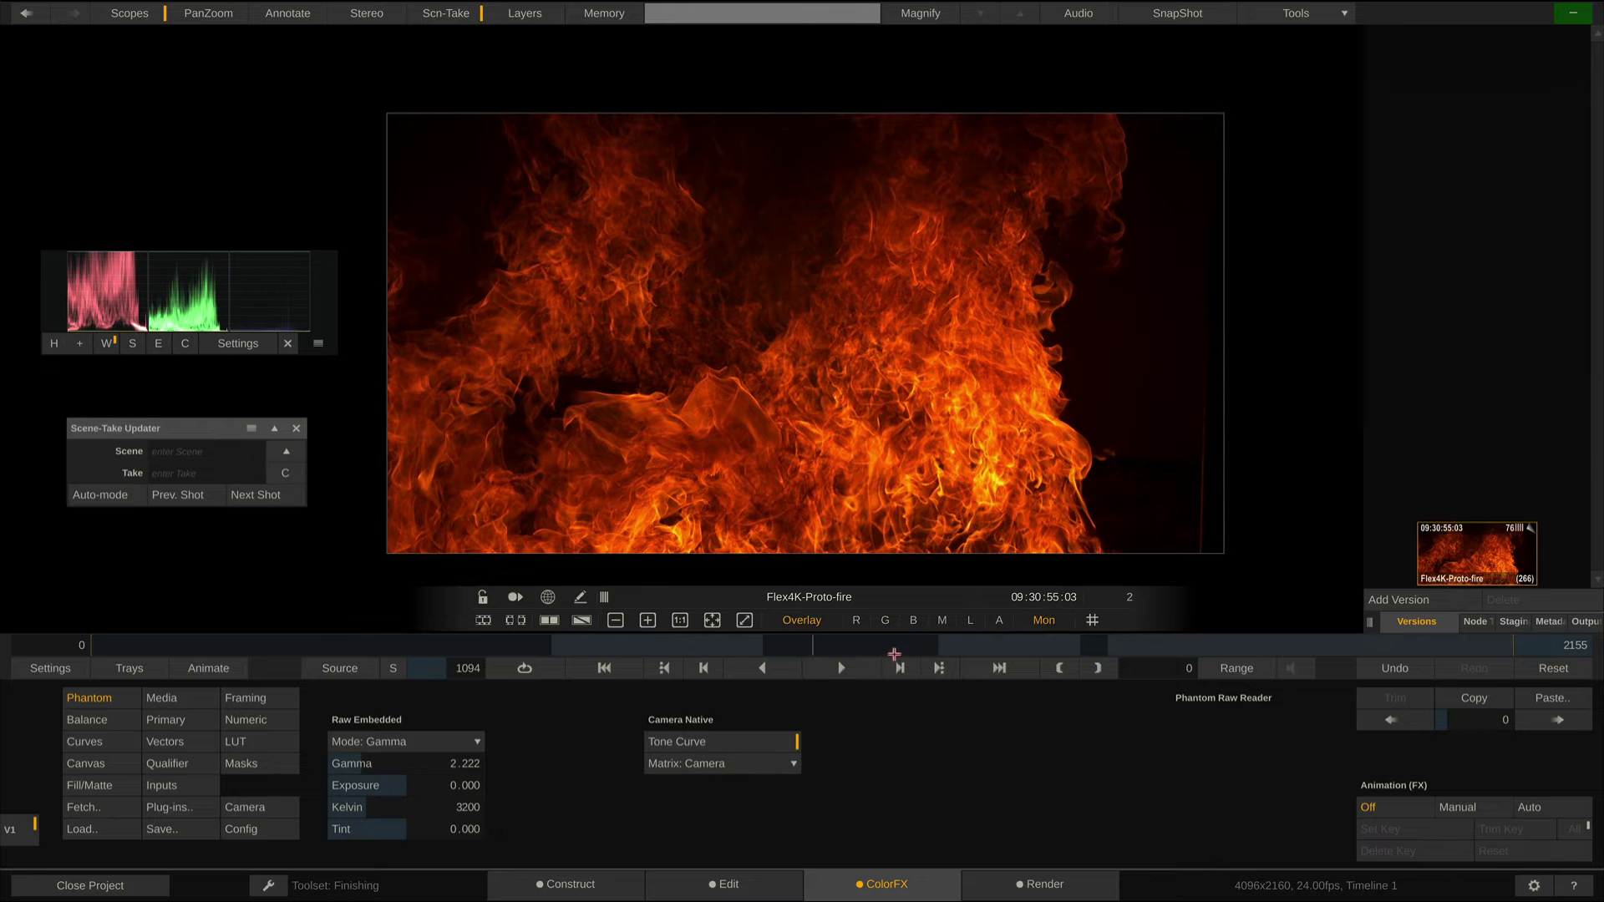
Move to Roll_A_03_Cam_9507_CineF36 and leave Highlight Recovery switched on.
left_click_drag(894, 653, 1207, 646)
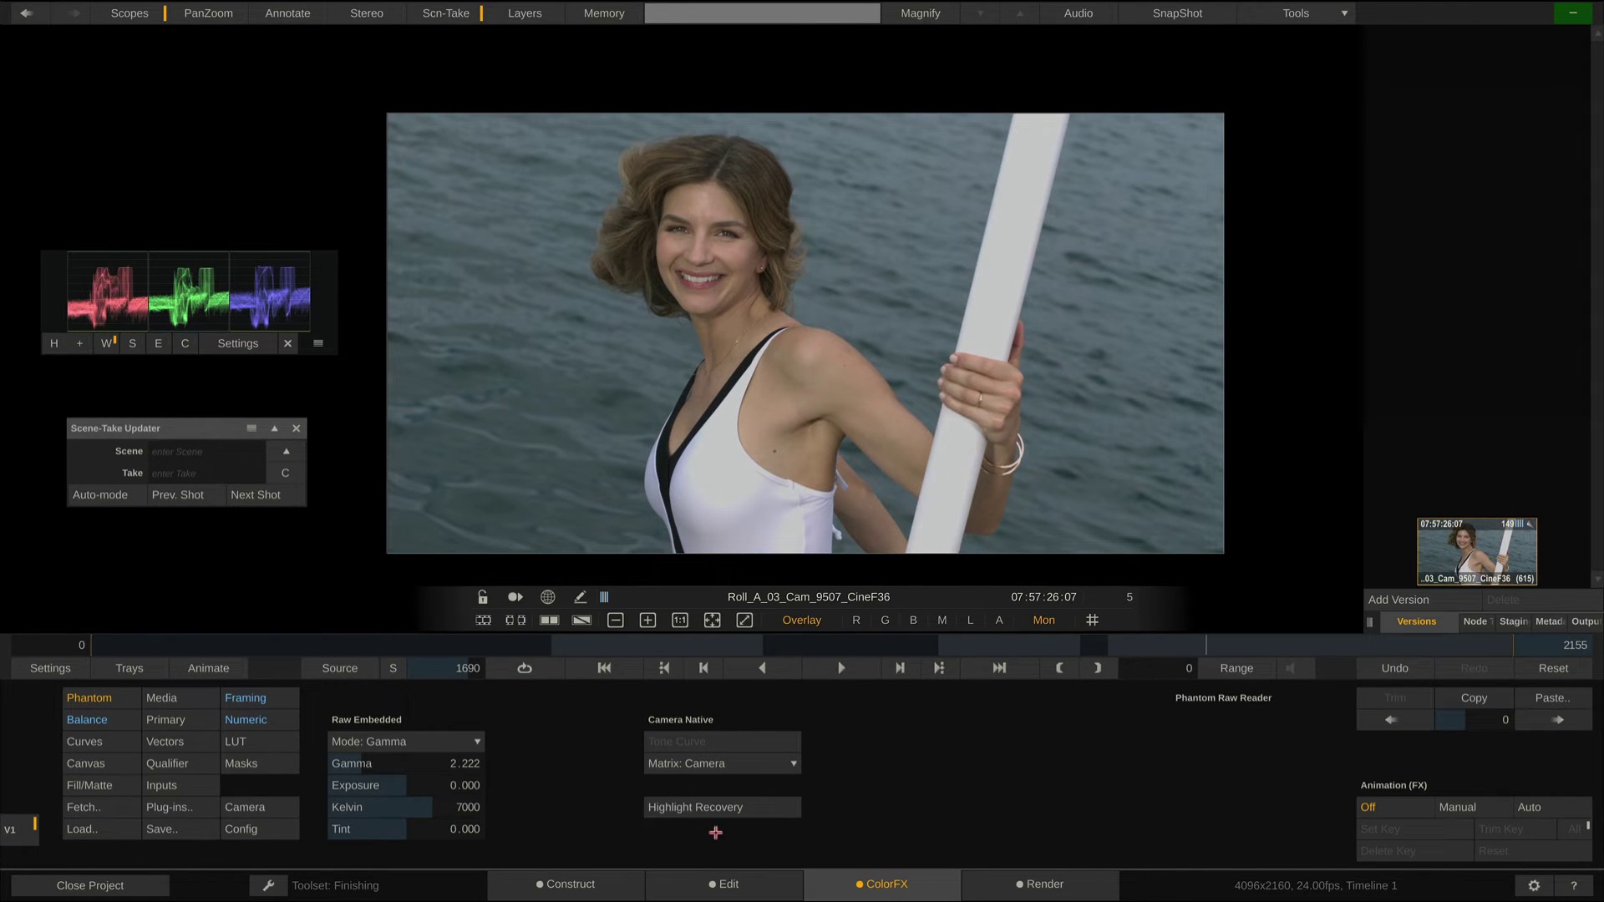
left_click(722, 807)
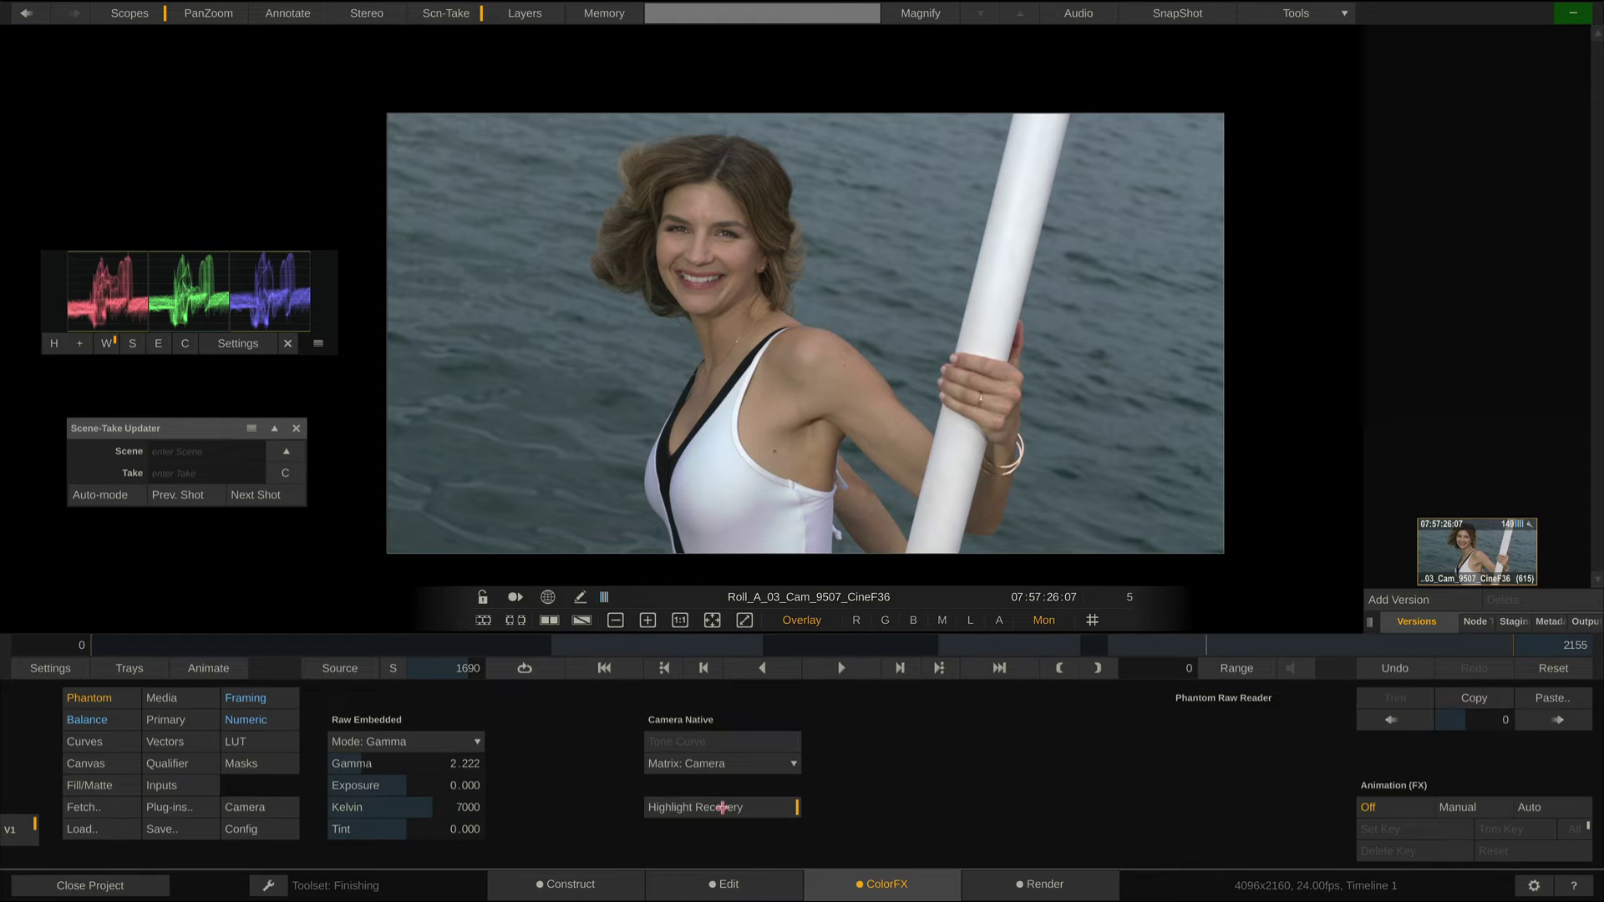
left_click(722, 808)
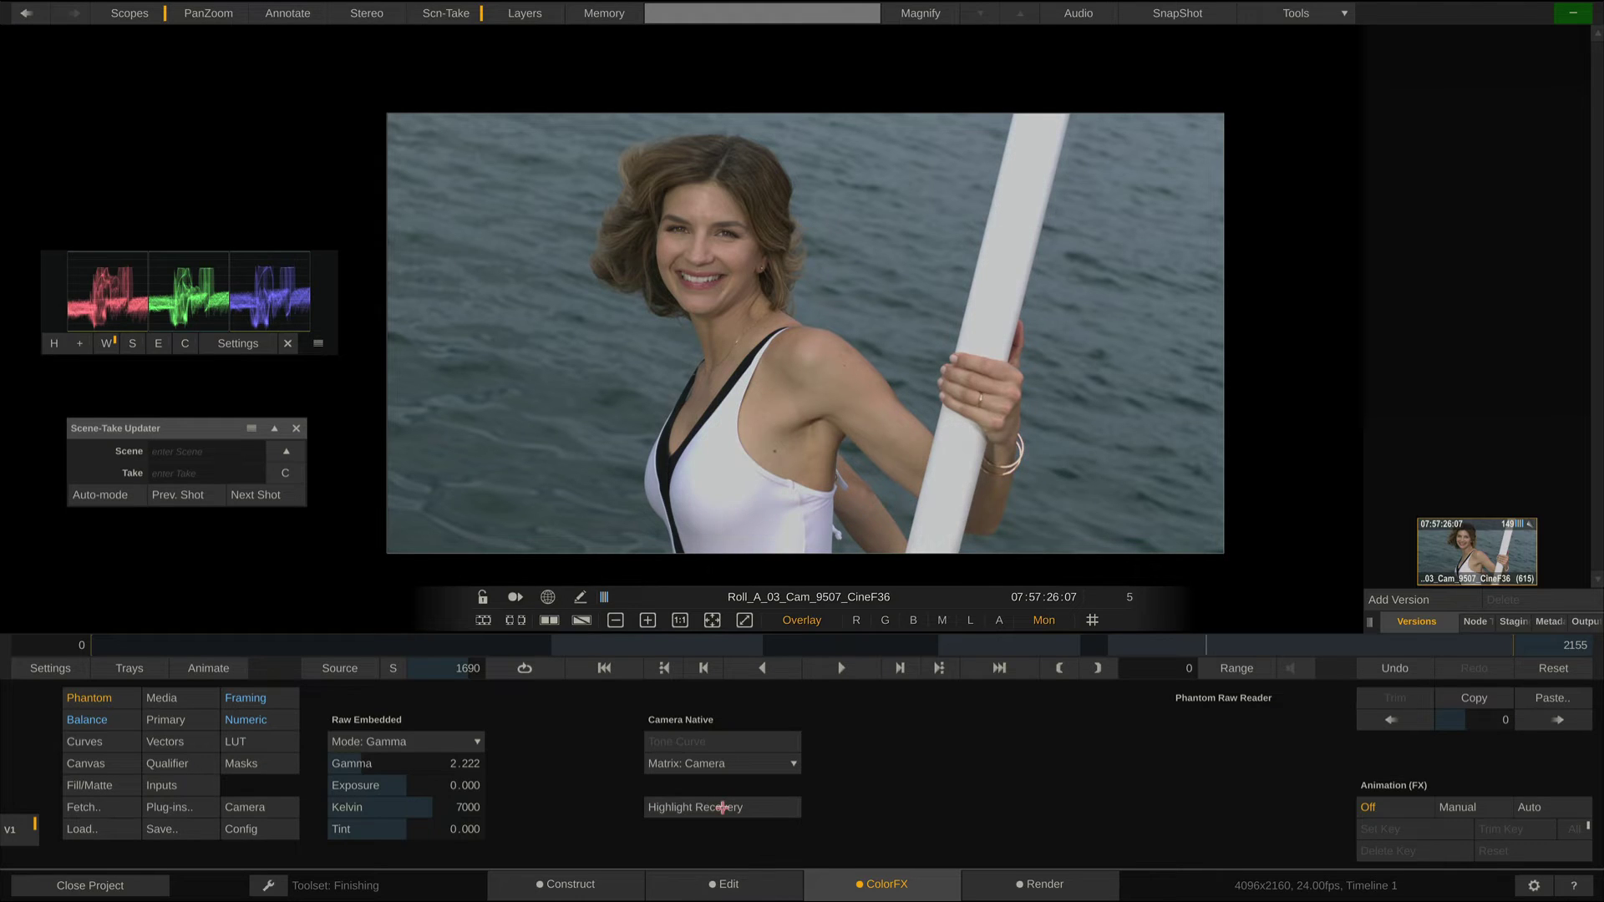
left_click(721, 808)
left_click(722, 808)
left_click(722, 808)
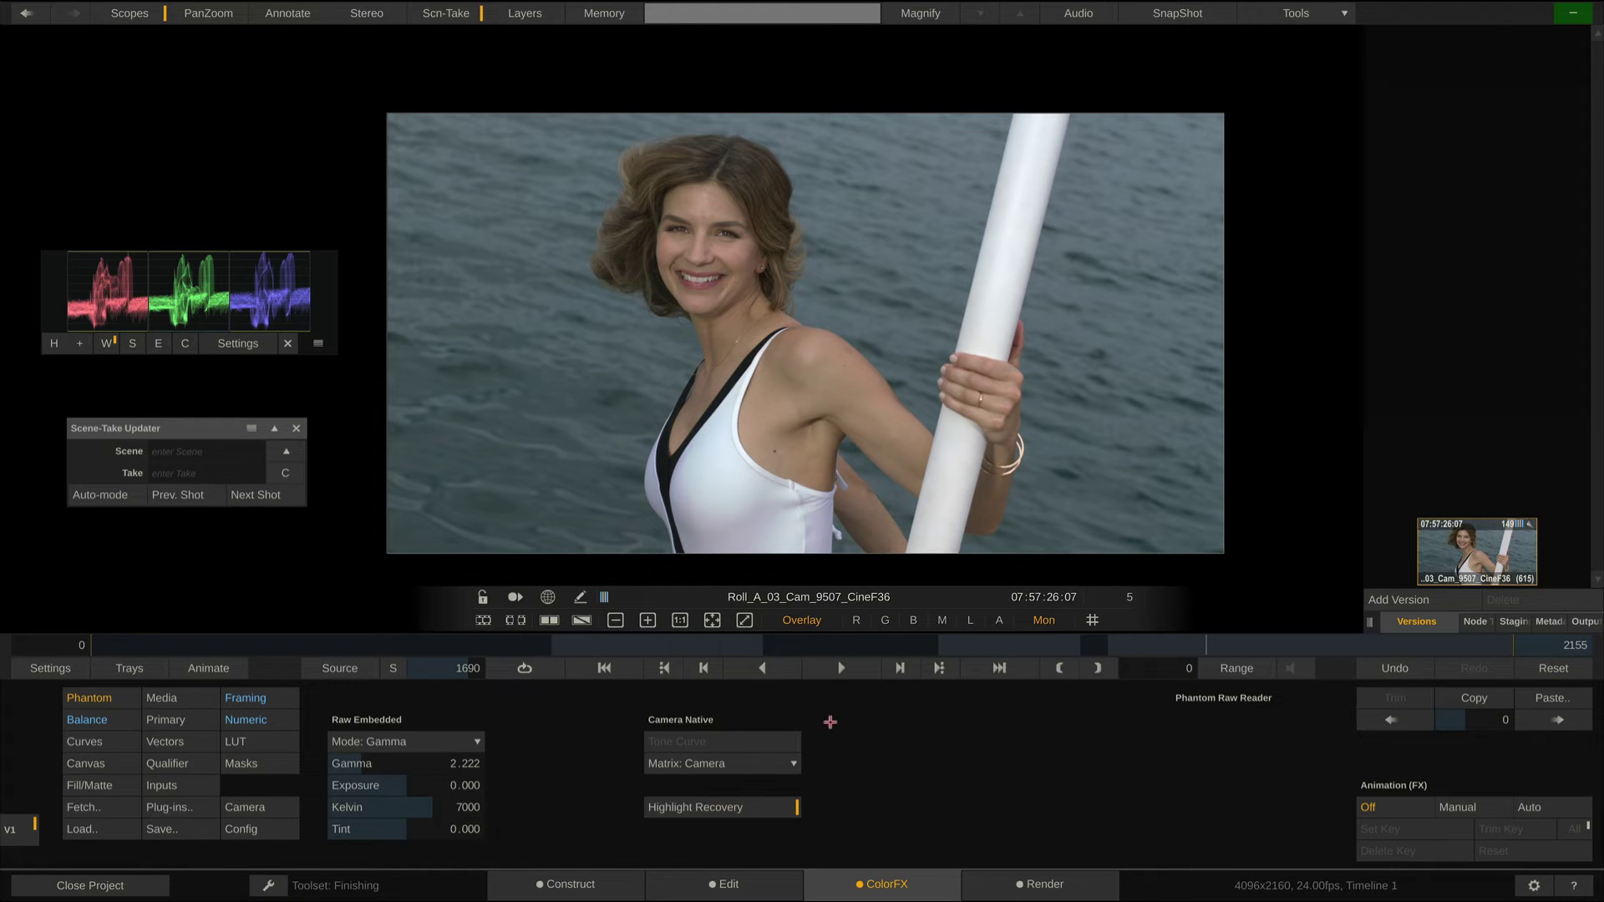
Show the clip metadata with Data Format selected, scrubbing to an earlier frame.
left_click(1550, 622)
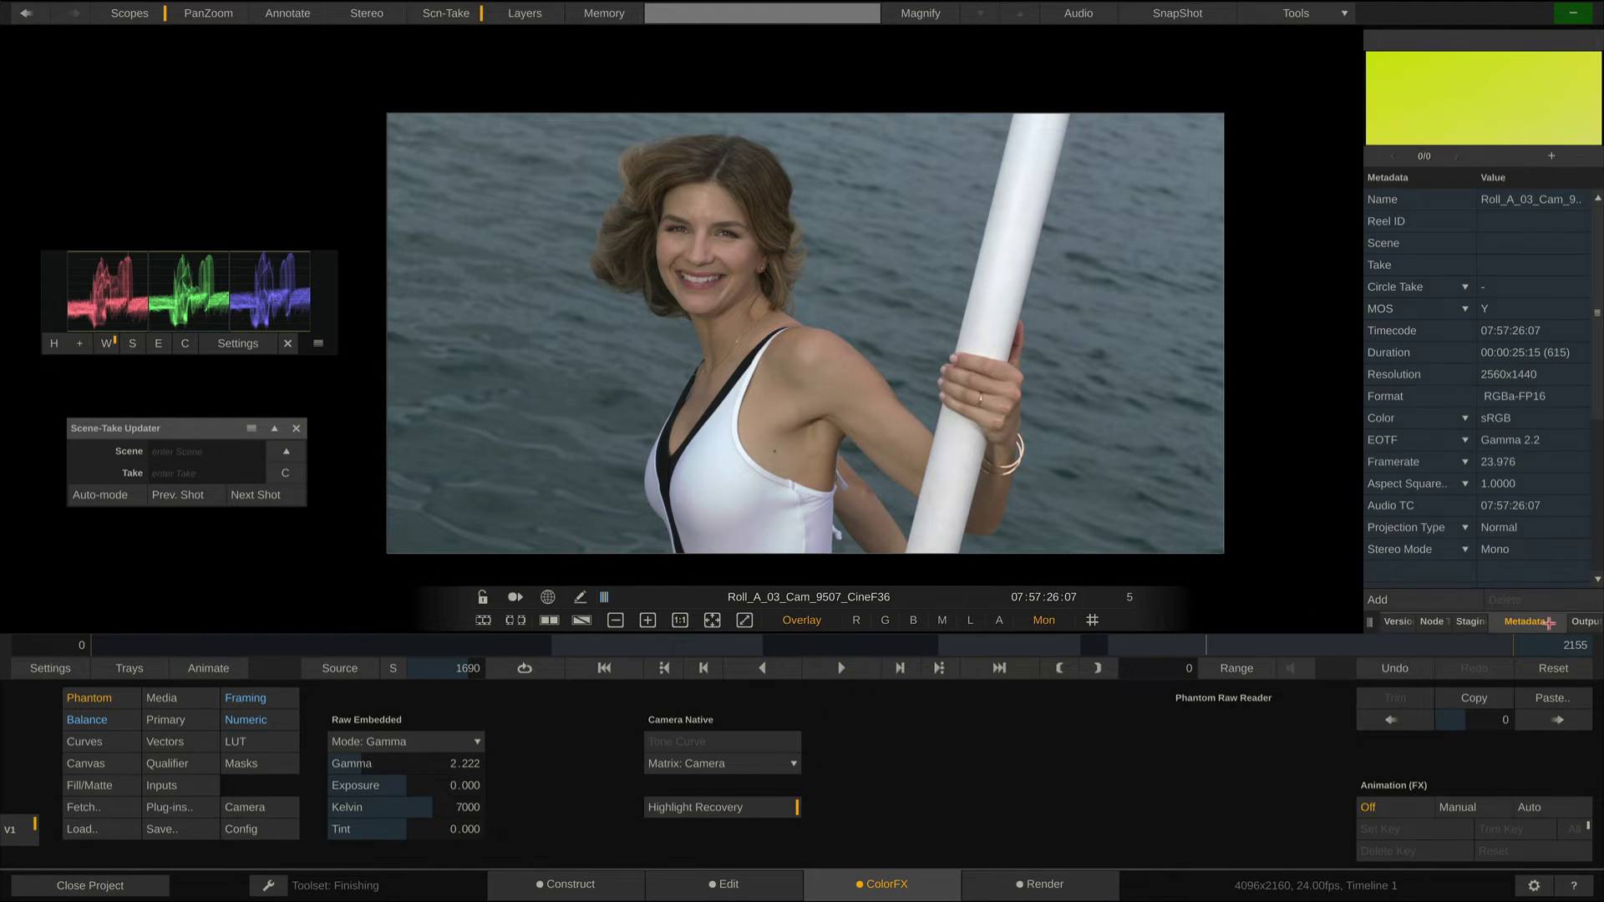
scroll(1597, 390, "down", 5)
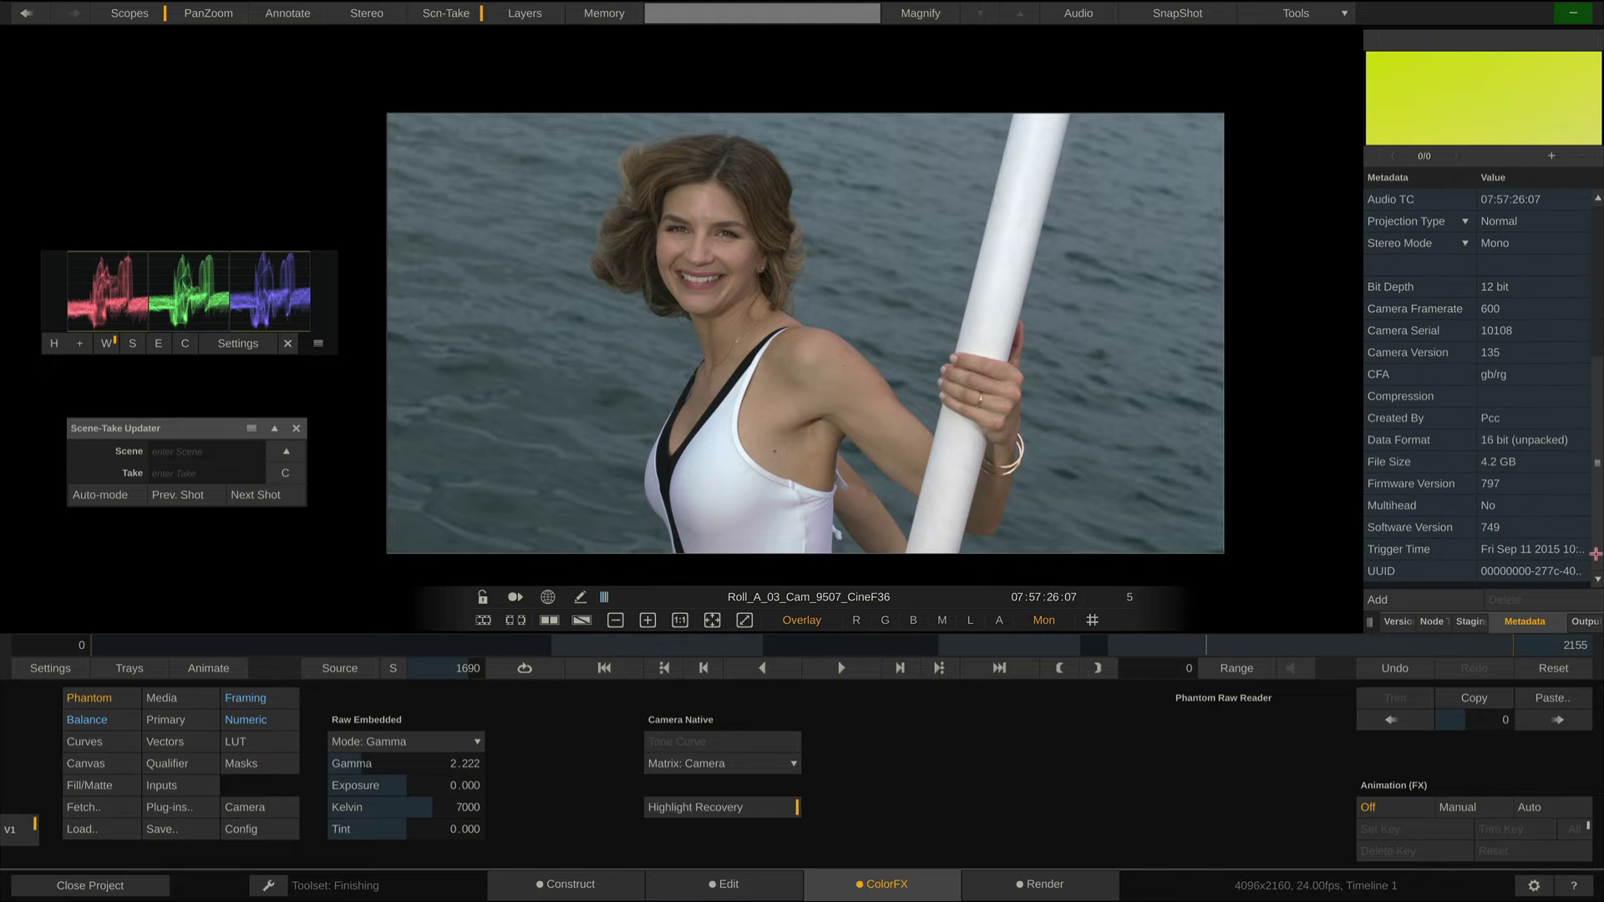
left_click(1551, 441)
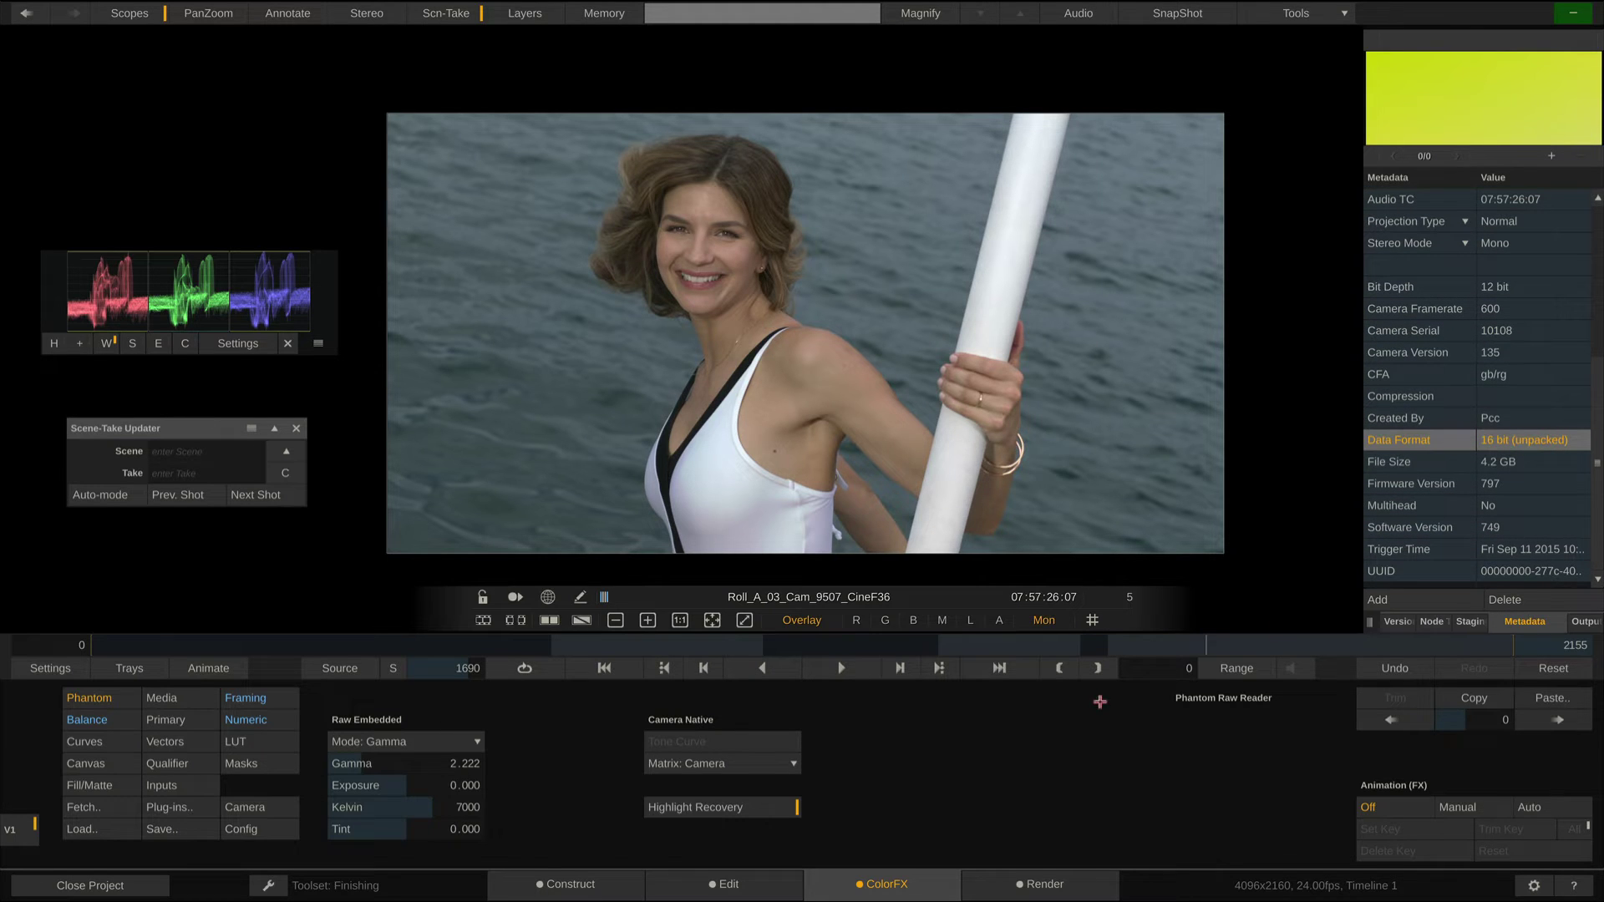
mouse_move(1178, 641)
left_mouse_down()
mouse_move(1028, 660)
mouse_move(1179, 663)
left_mouse_up()
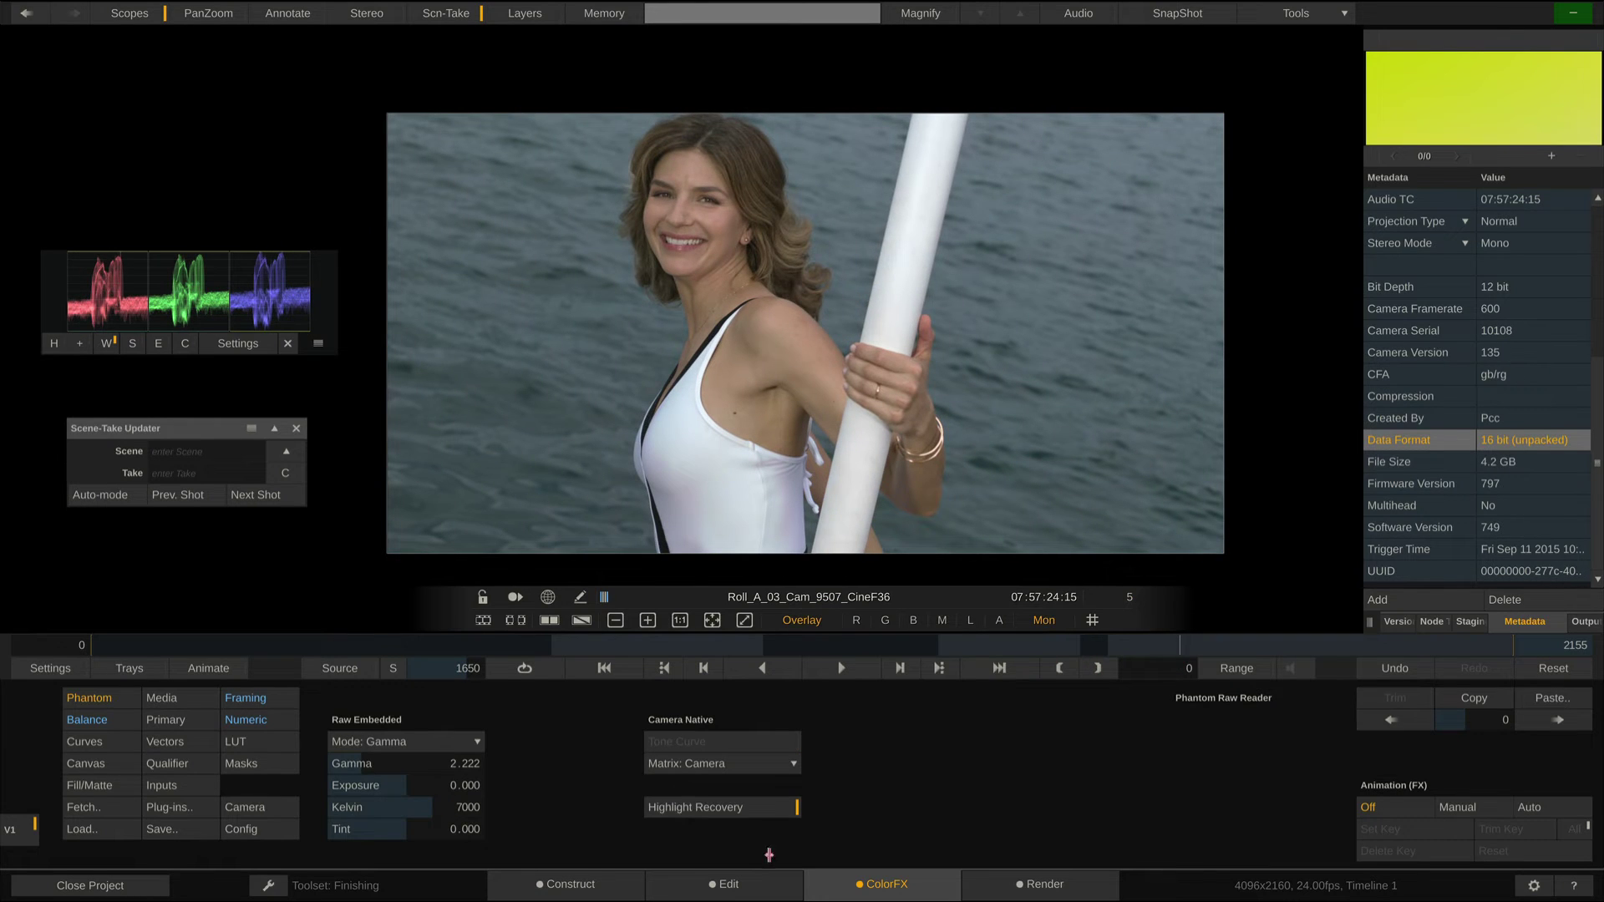
Step through Primary, Curves and Vectors, then scrub to the skateboarder shot at frame 304.
left_click(189, 719)
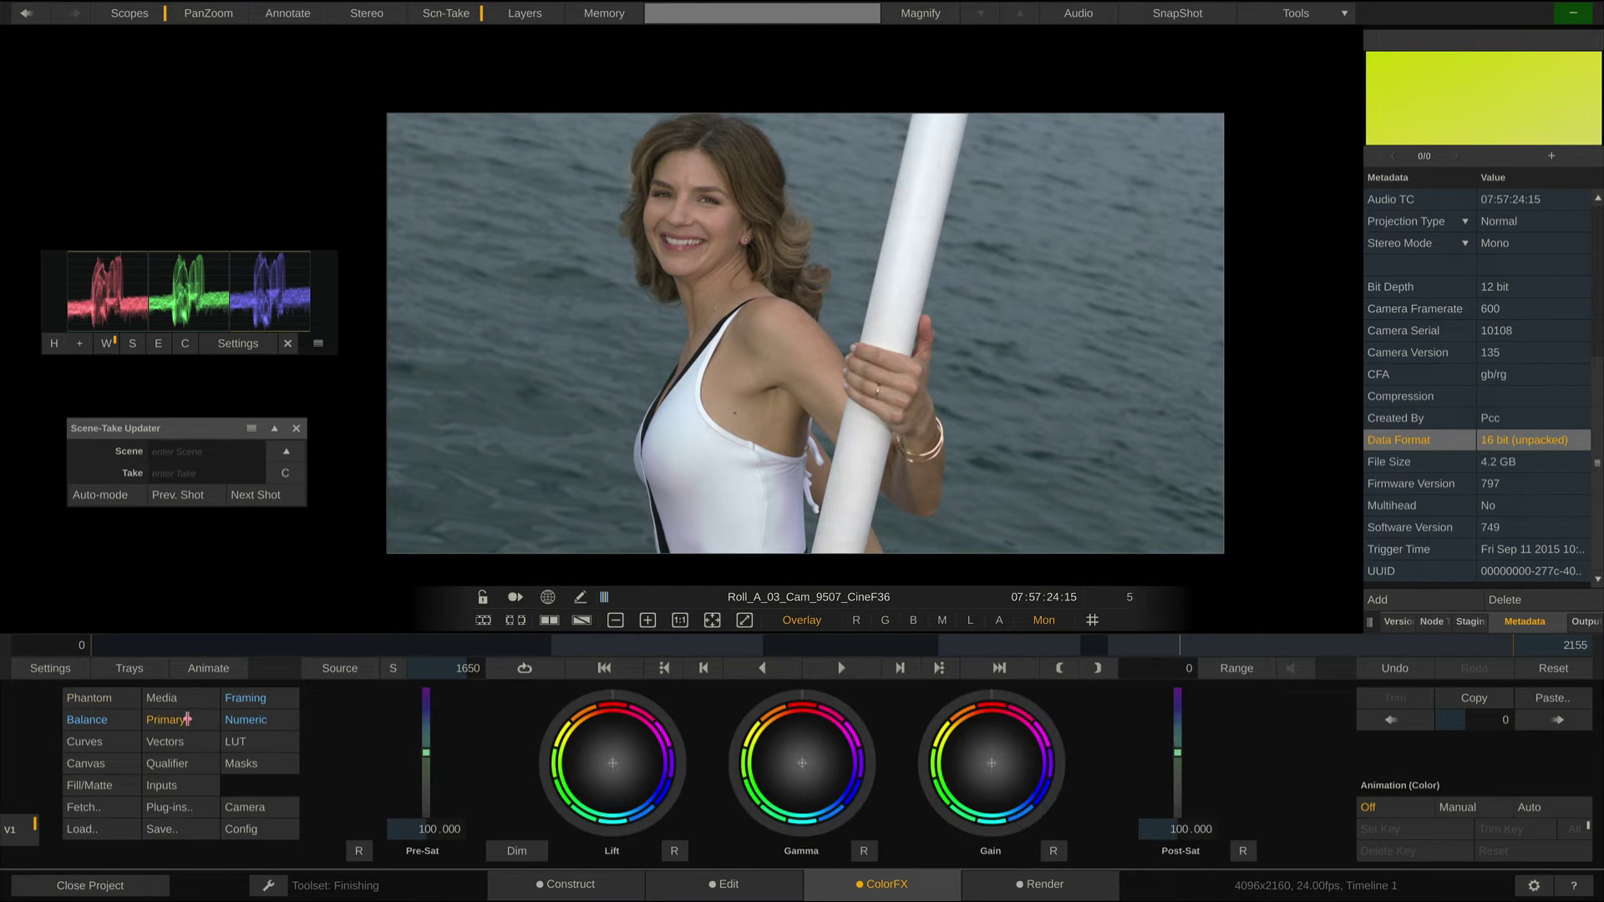
left_click(127, 742)
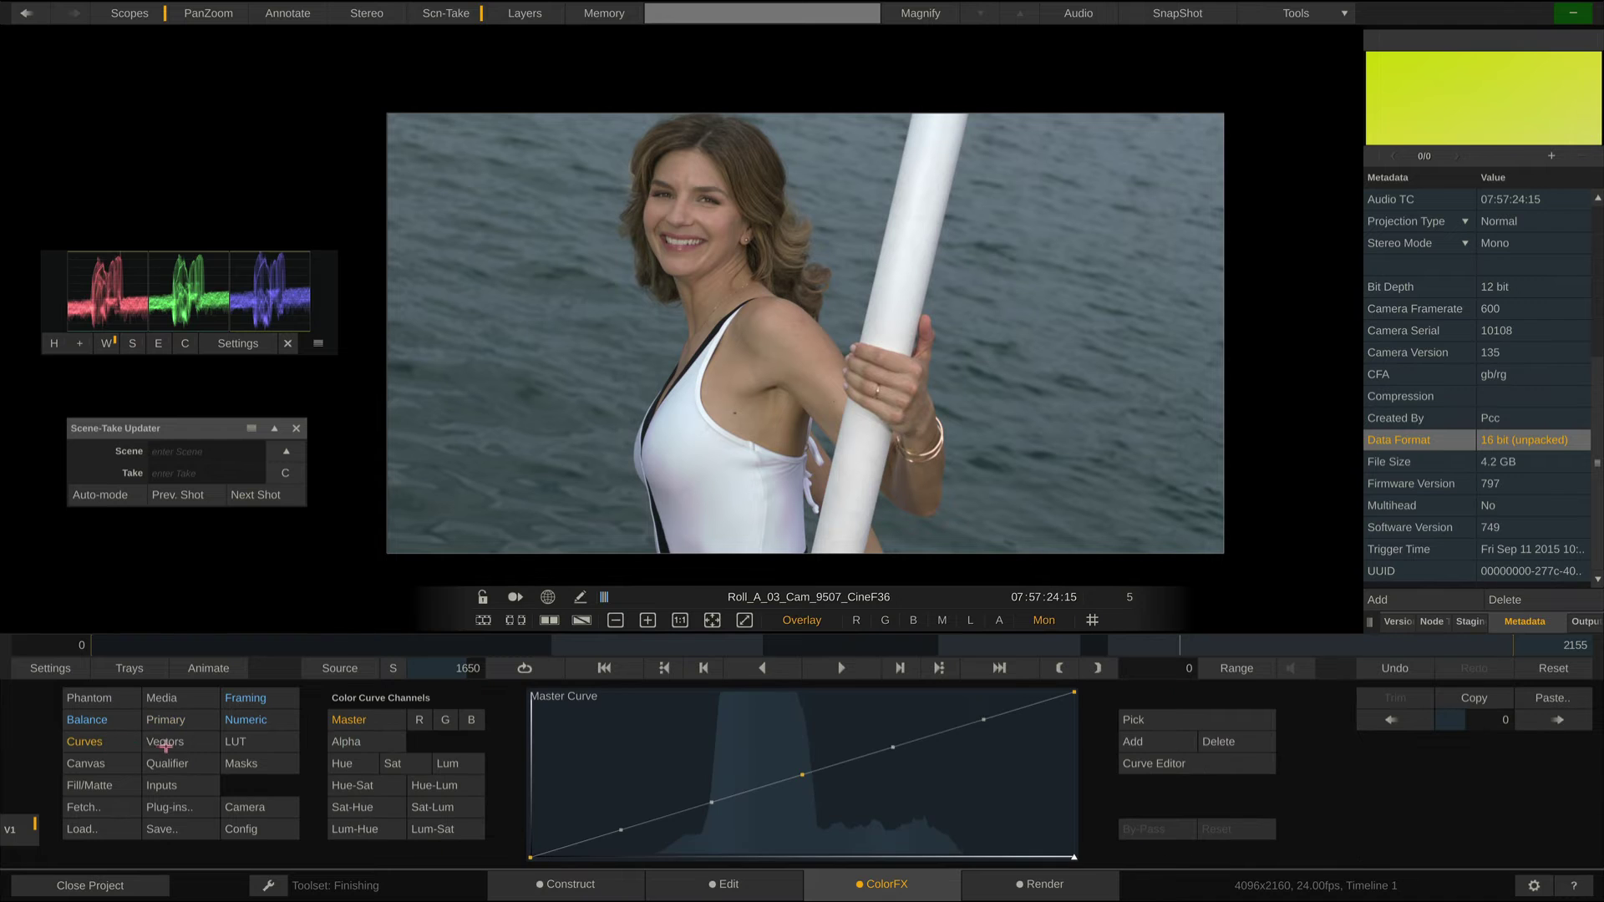
left_click(174, 745)
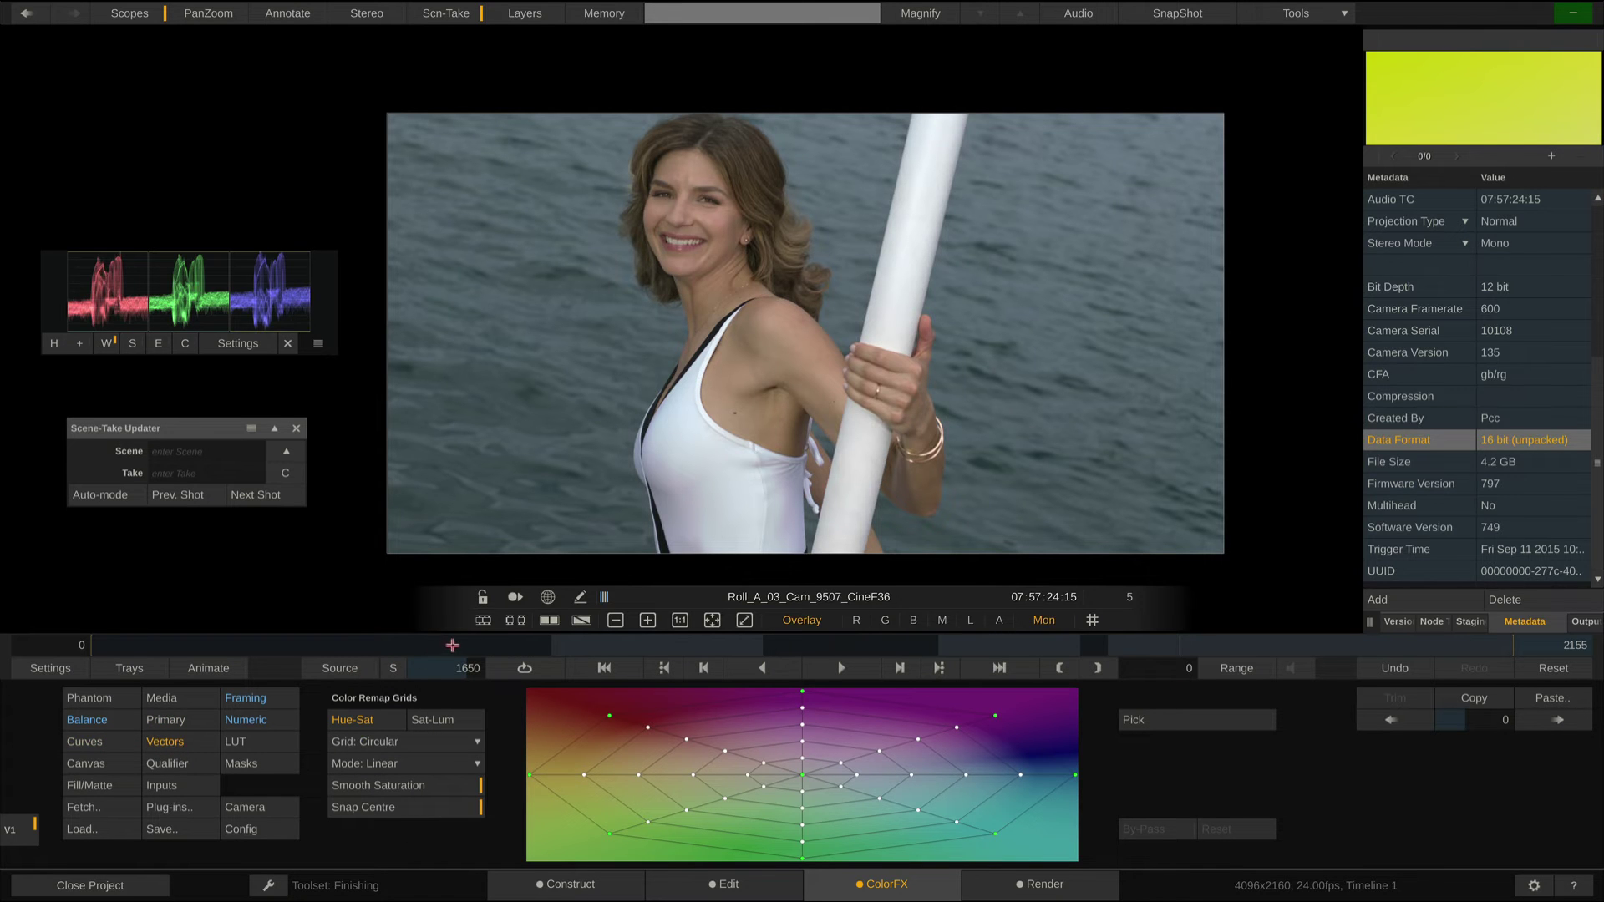
left_click_drag(446, 649, 291, 649)
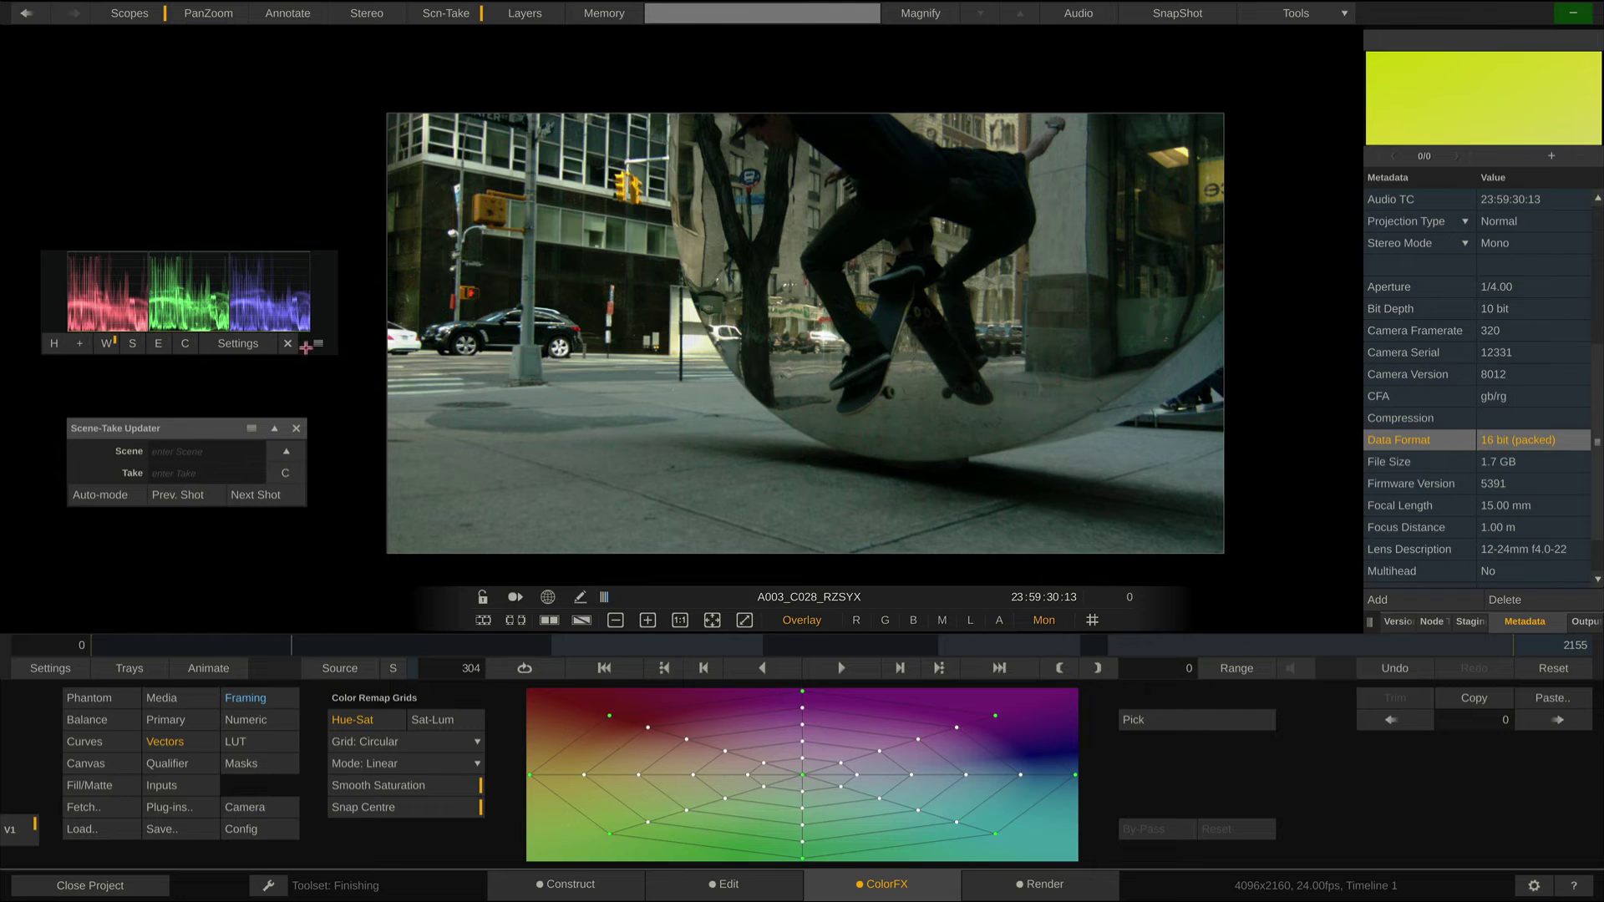
Enter scene and take numbers in the Scene-Take Updater for the first shots through the fire clip.
left_click(449, 12)
left_click(448, 12)
left_click(191, 473)
left_click(91, 698)
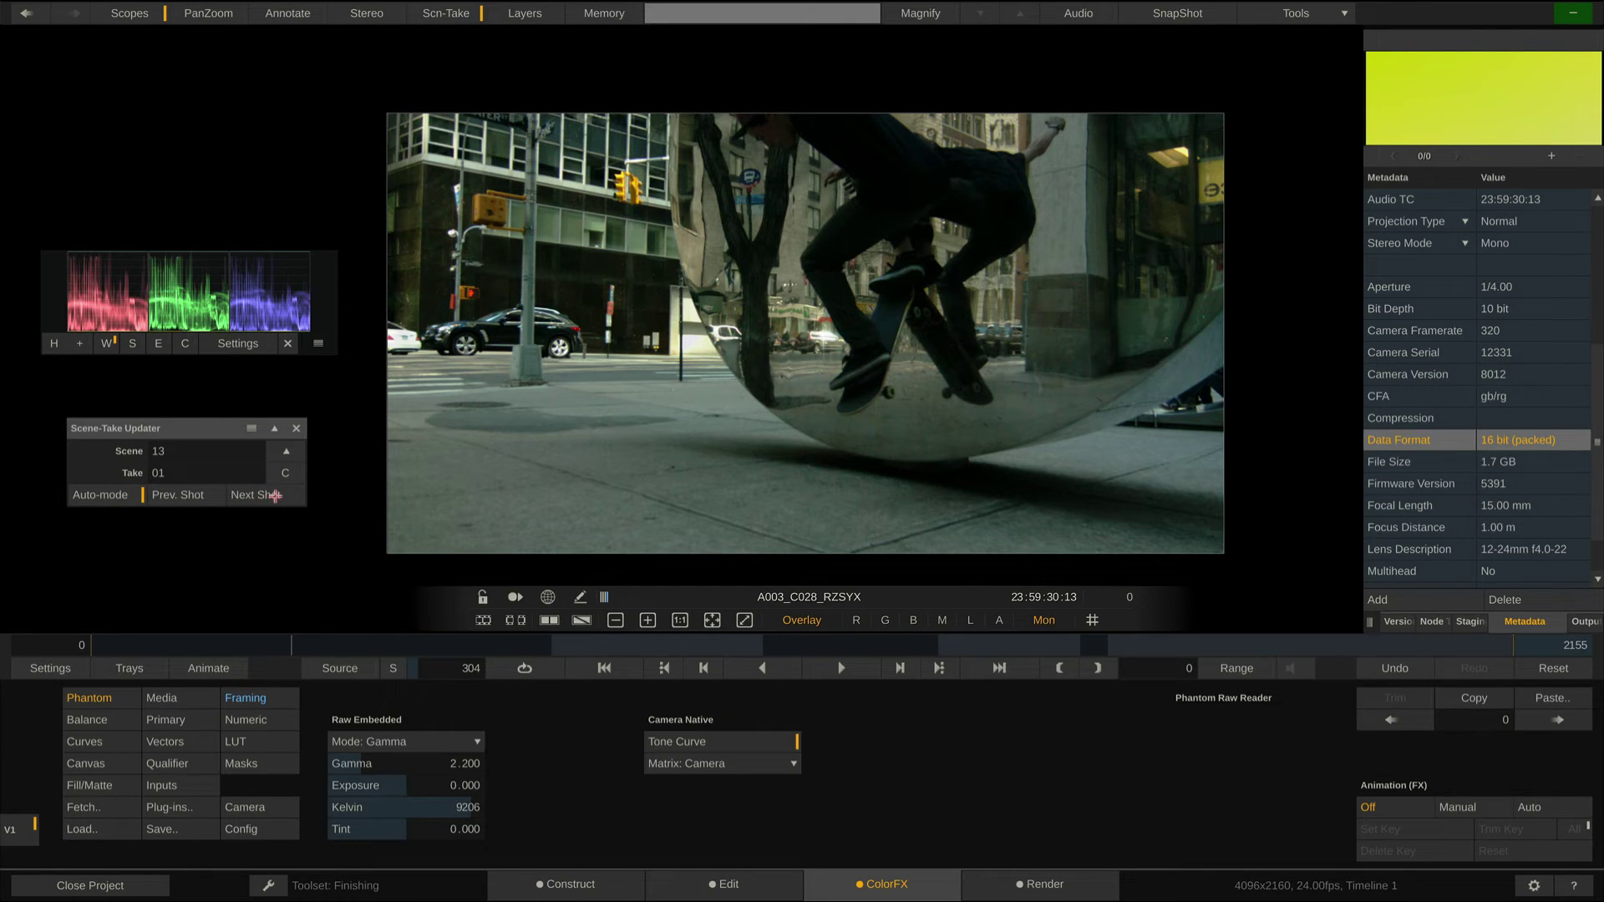
left_click(275, 495)
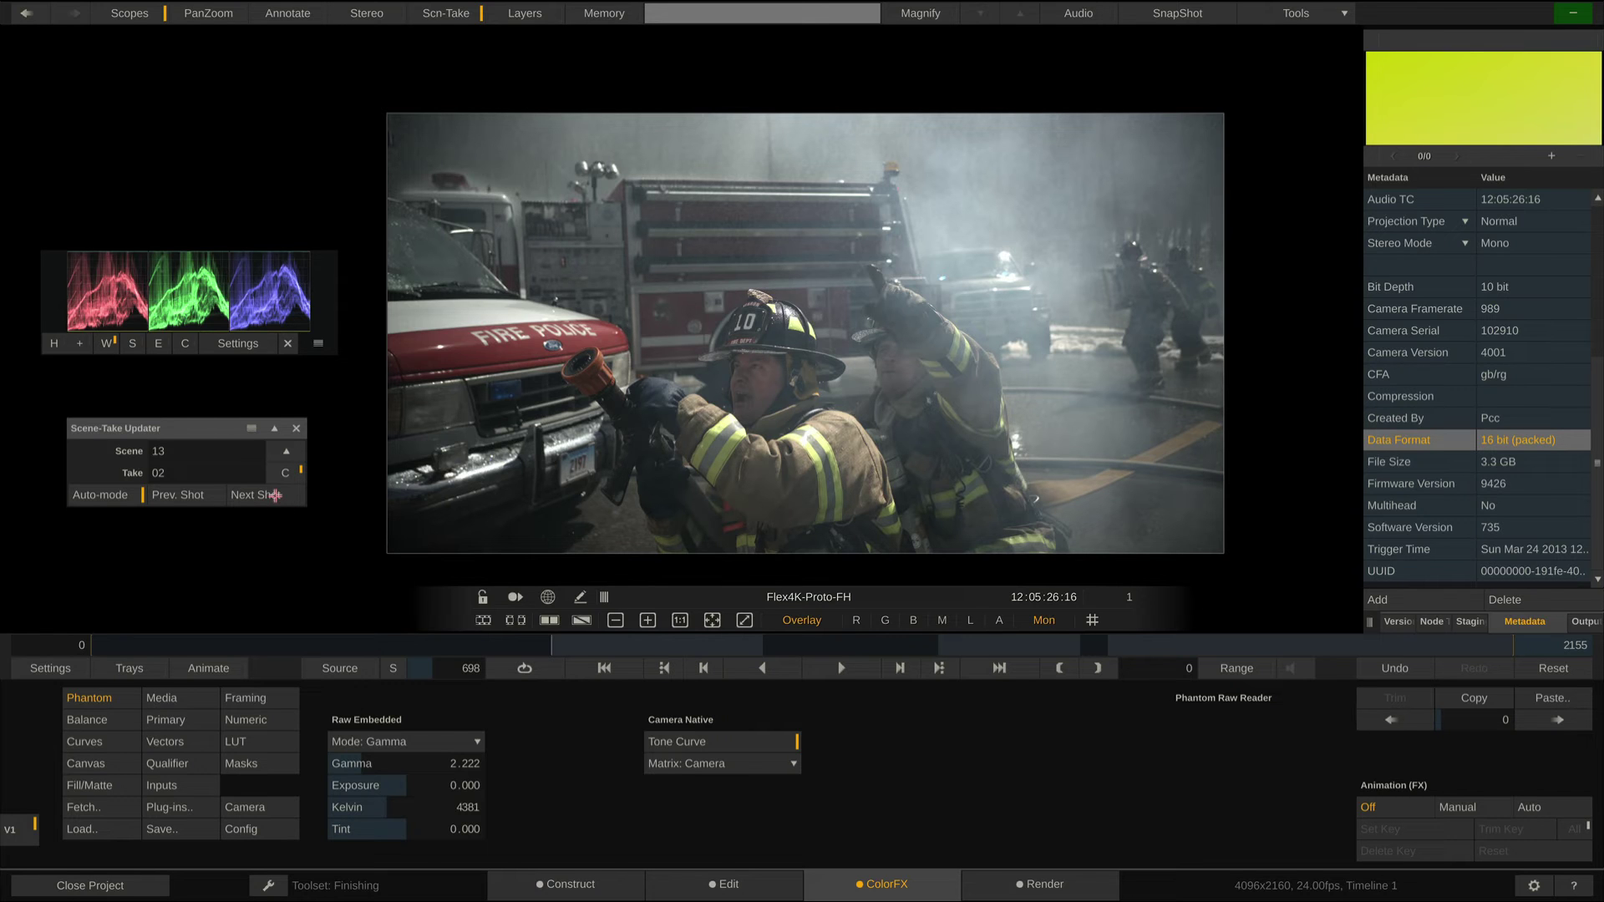
left_click(275, 496)
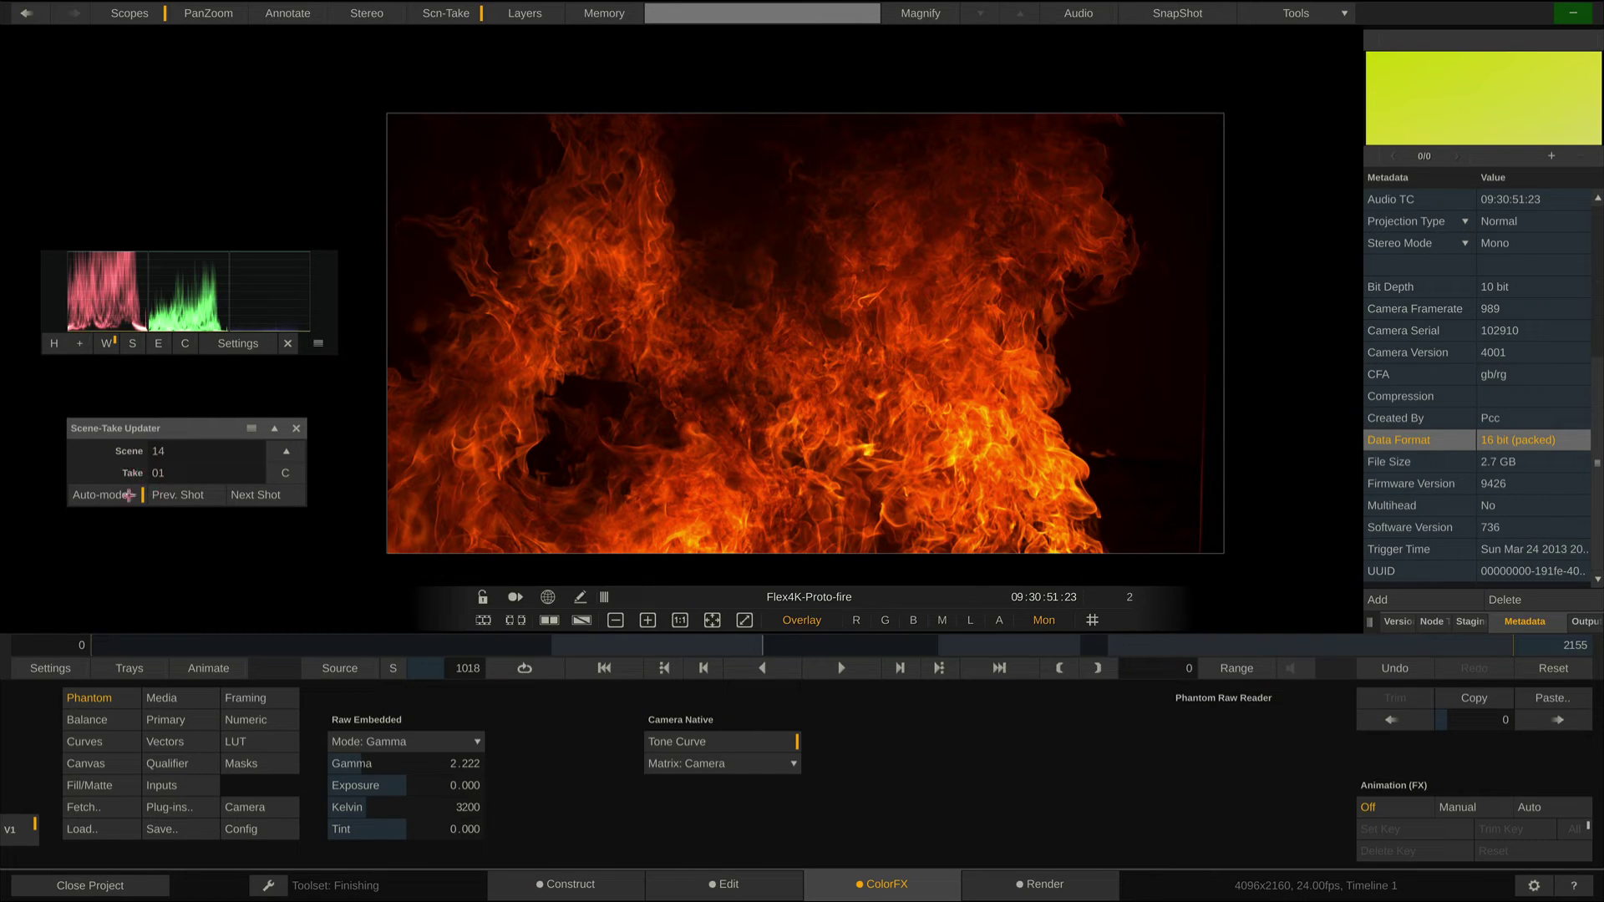
Number the Flex4K-Proto-firemen, firemen2 and Roll_A_03_Cam_9507_CineF36 shots, then show Timeline 1's render output settings.
left_click(271, 496)
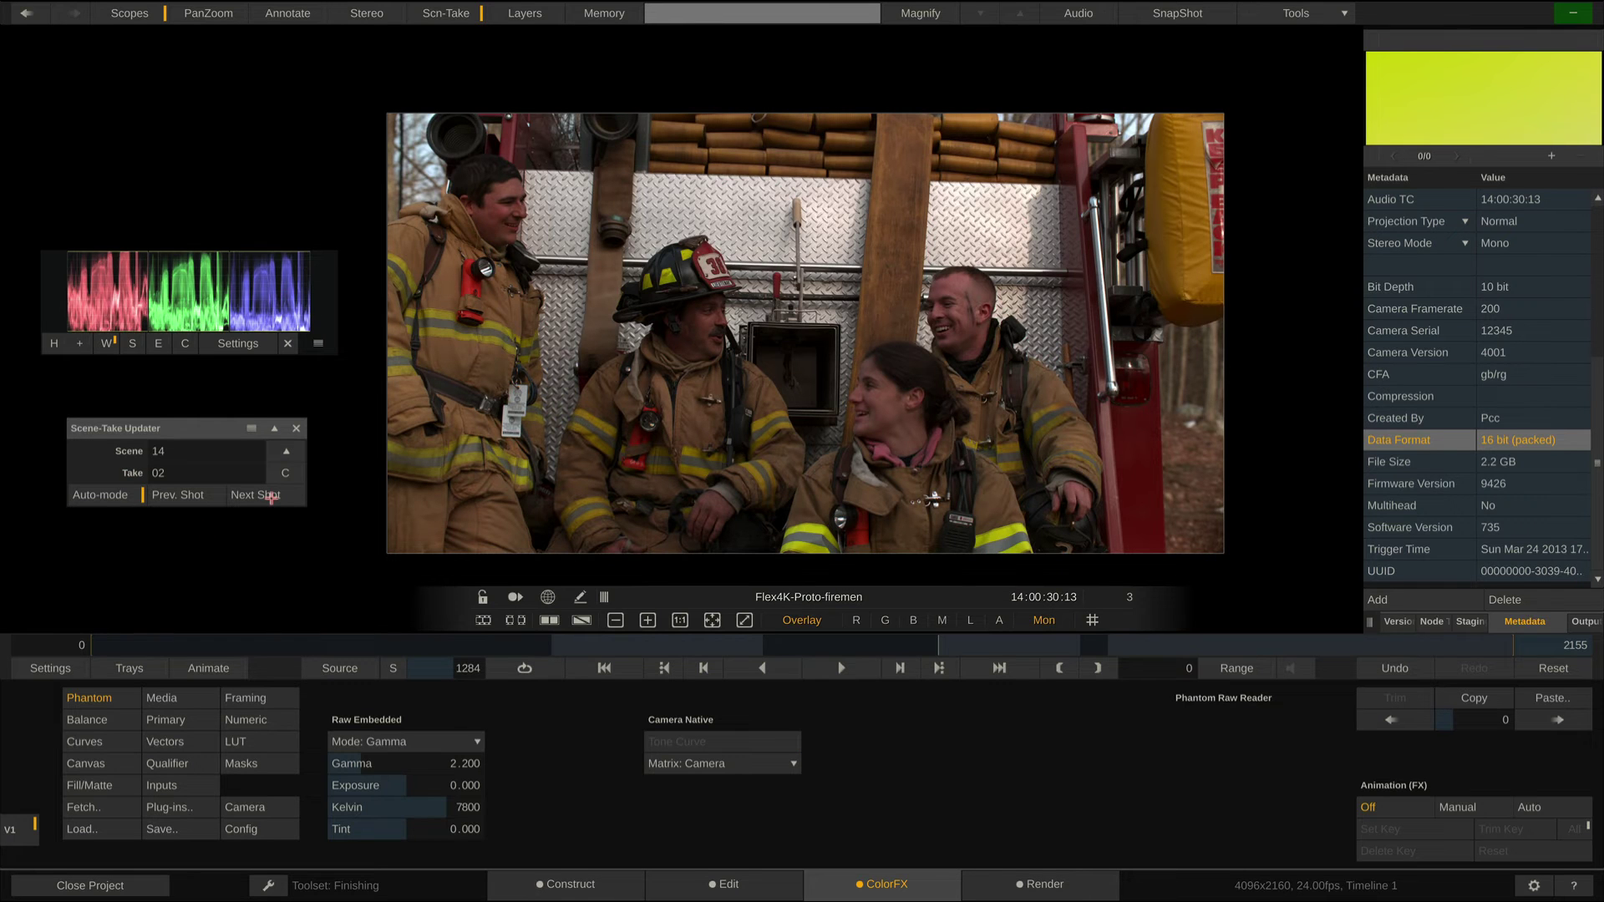
left_click(273, 496)
left_click(273, 496)
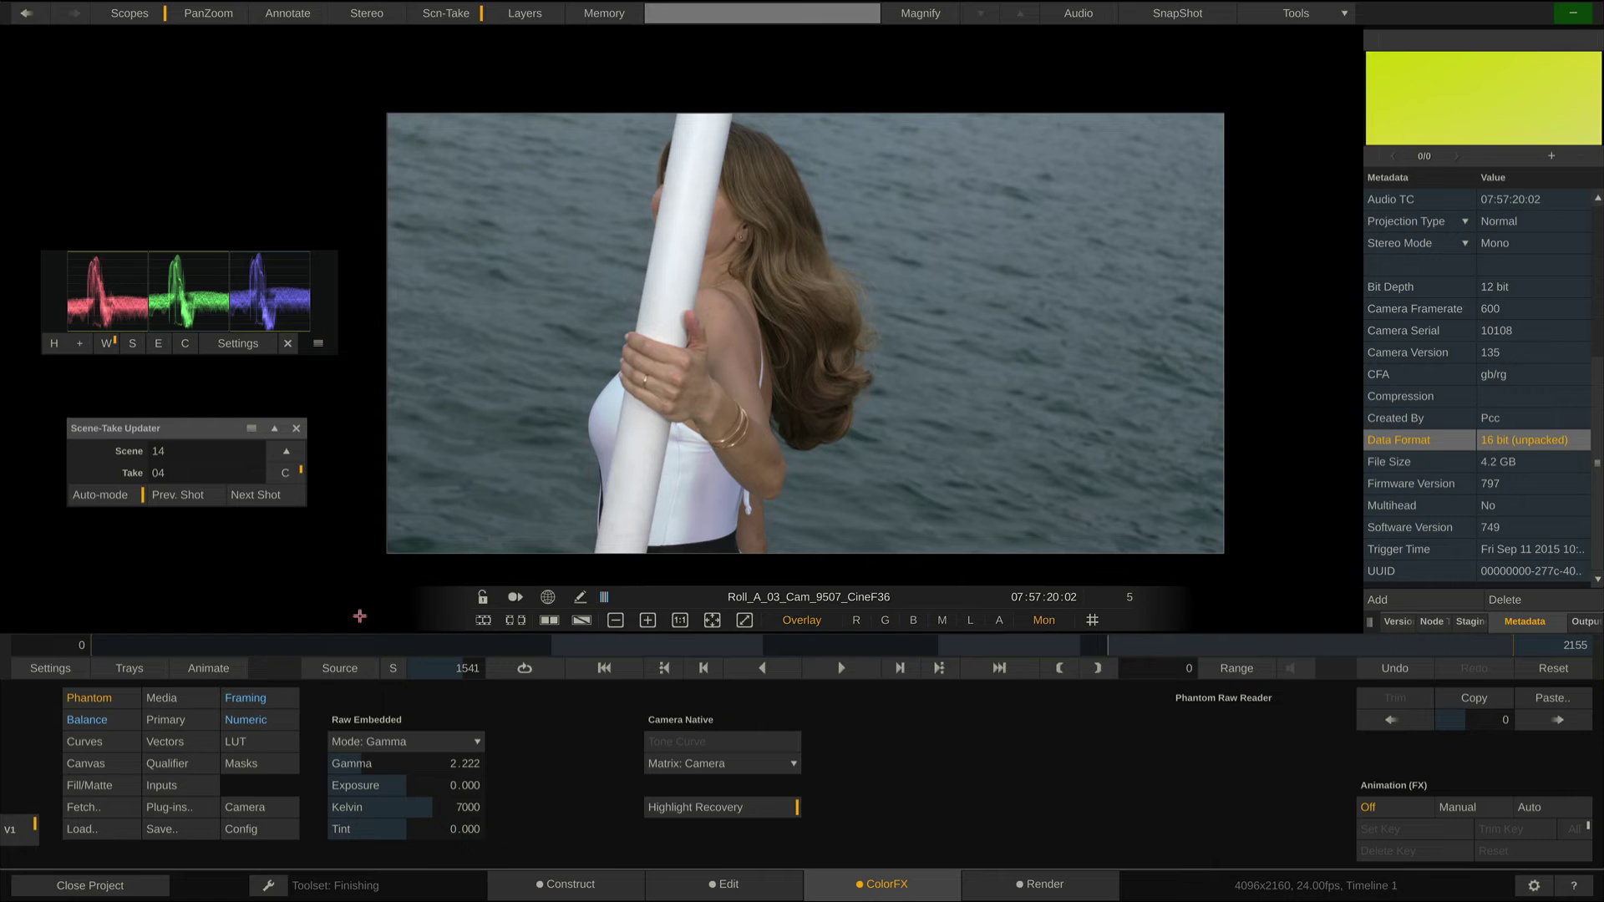
left_click(1026, 879)
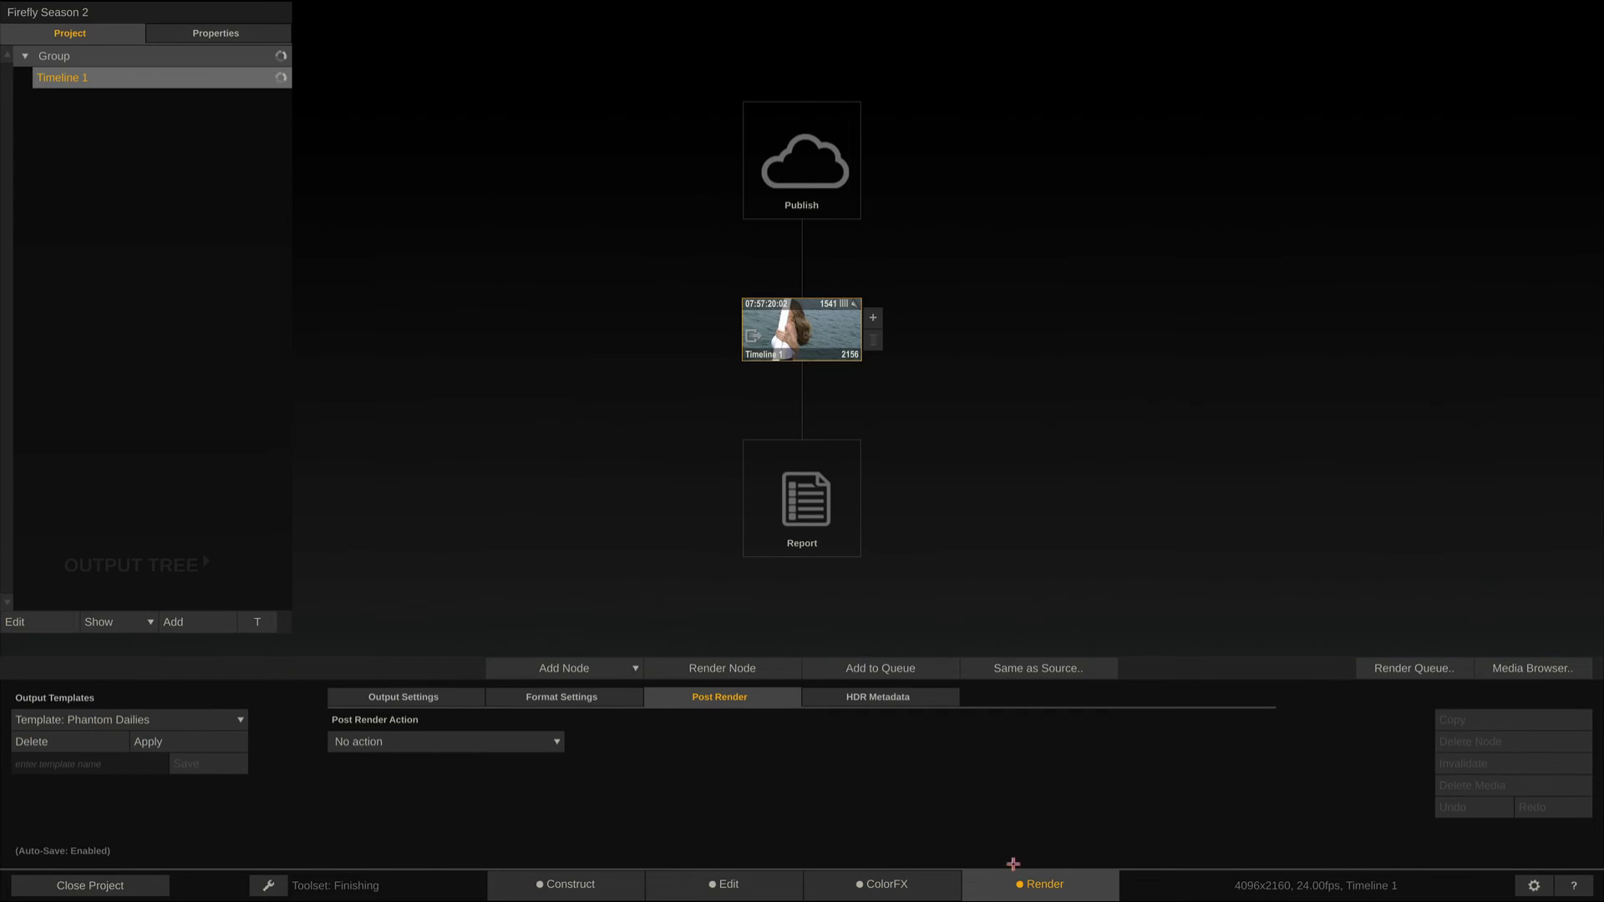
left_click(442, 694)
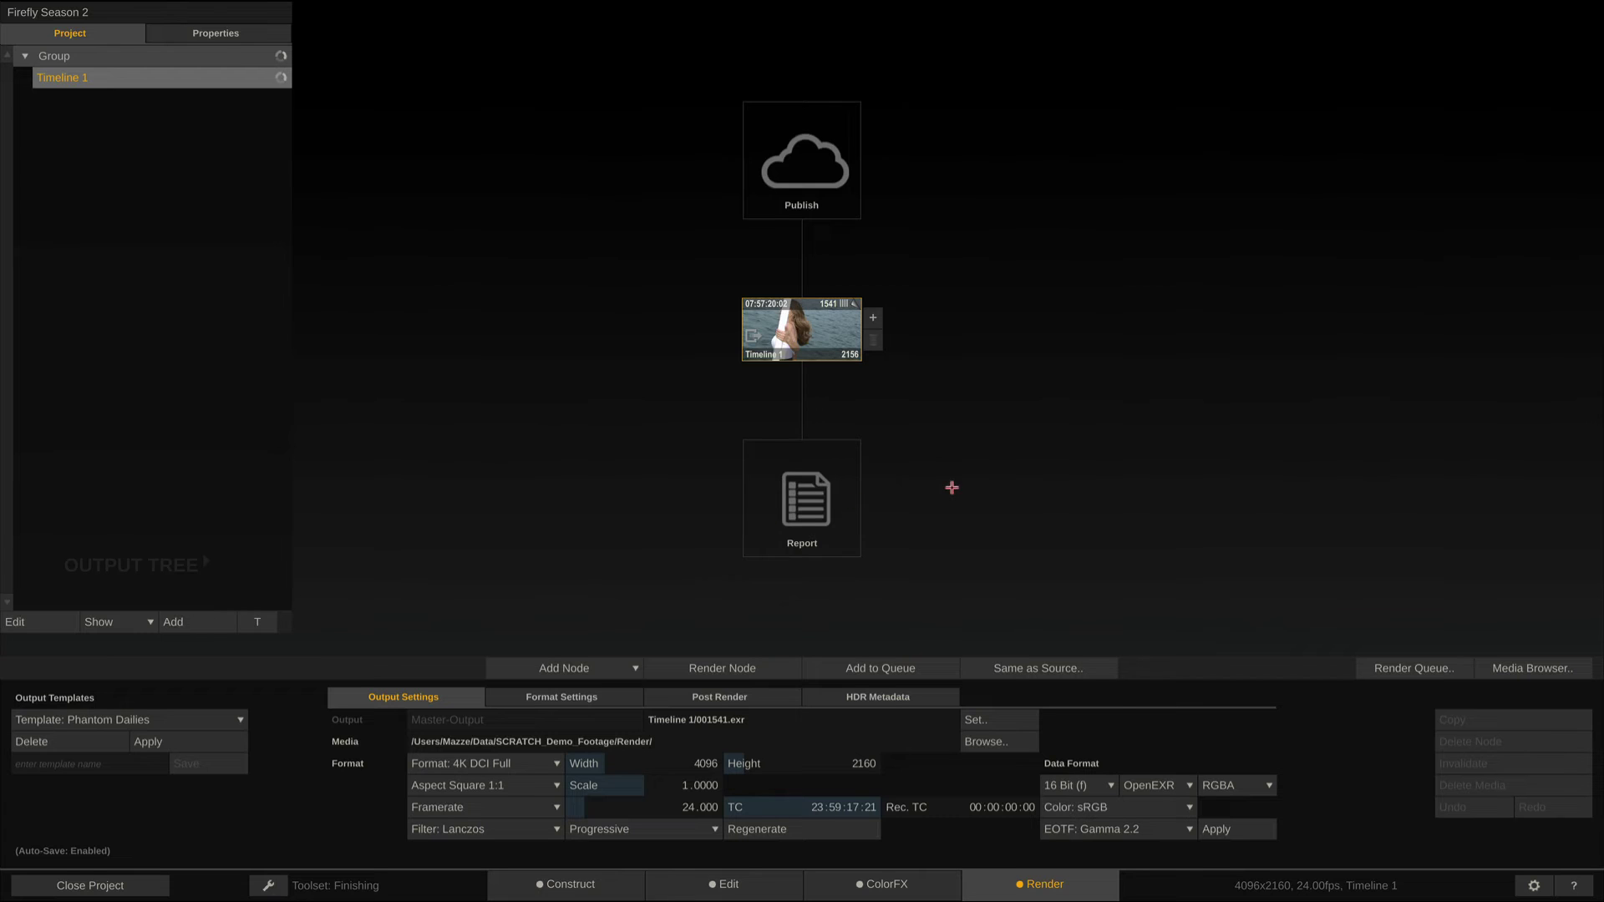
Apply the Phantom Dailies output template to Timeline 1.
left_click(203, 718)
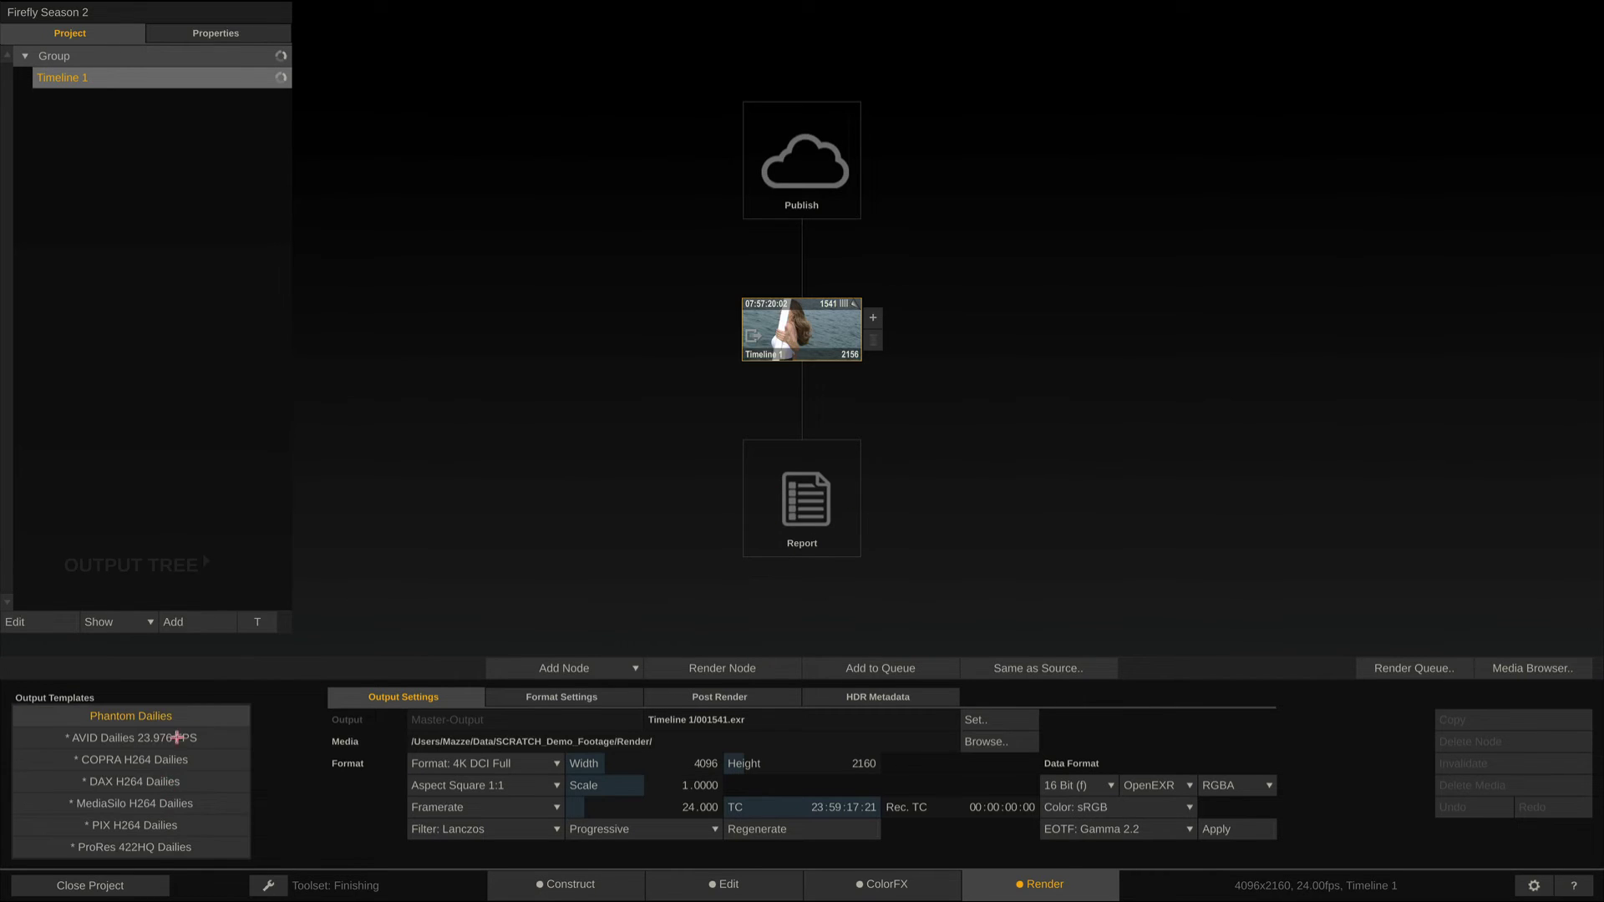
left_click(179, 718)
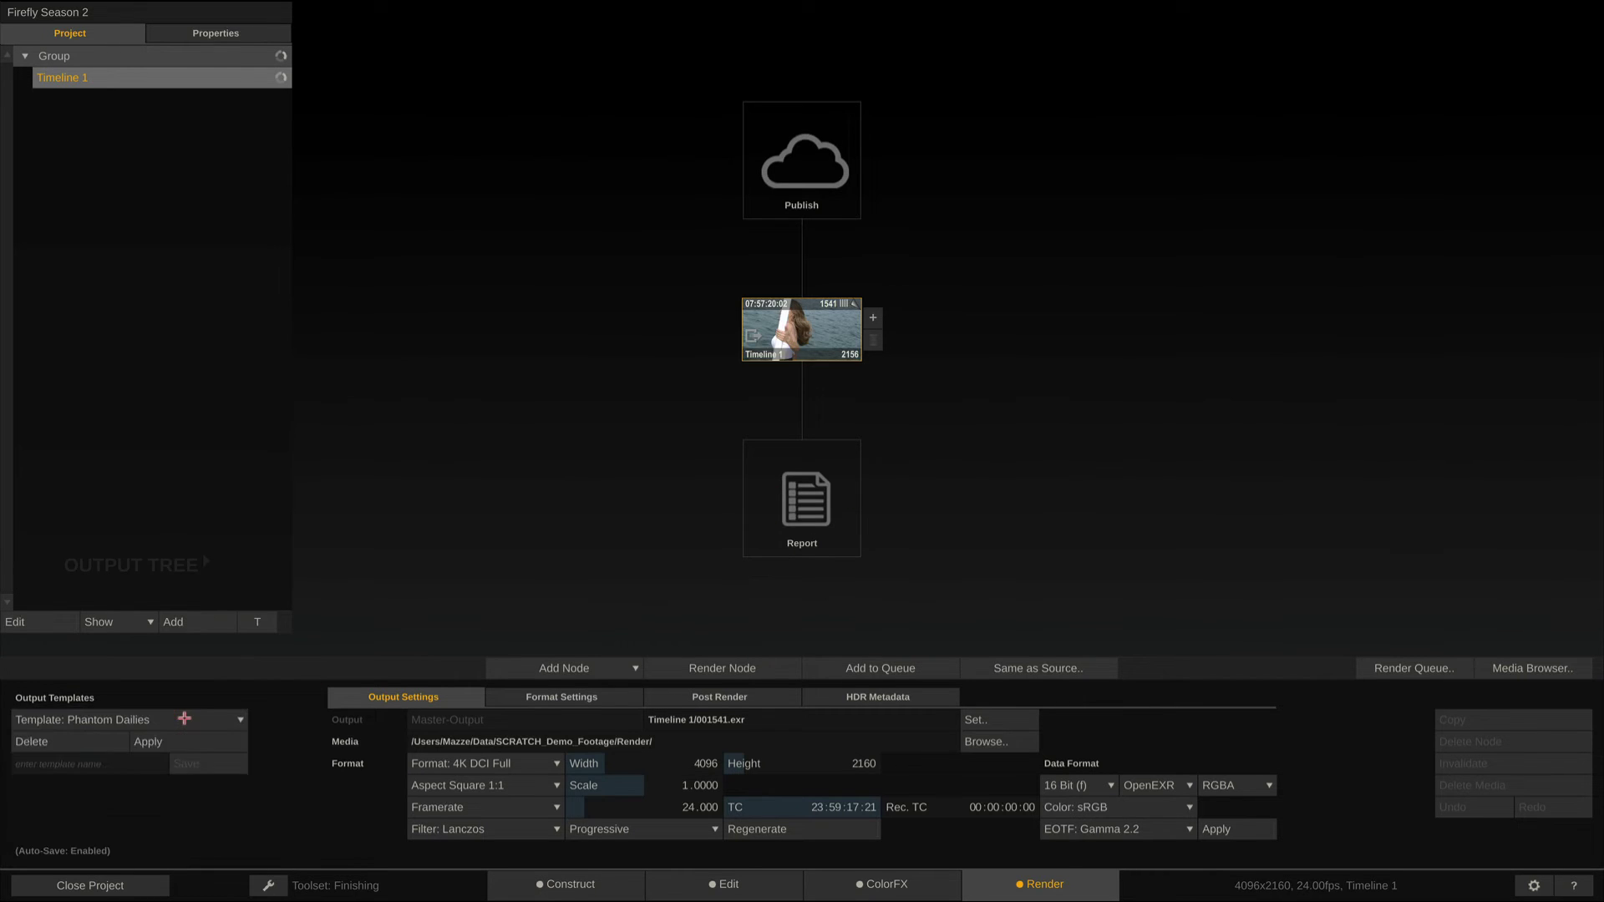
left_click(149, 742)
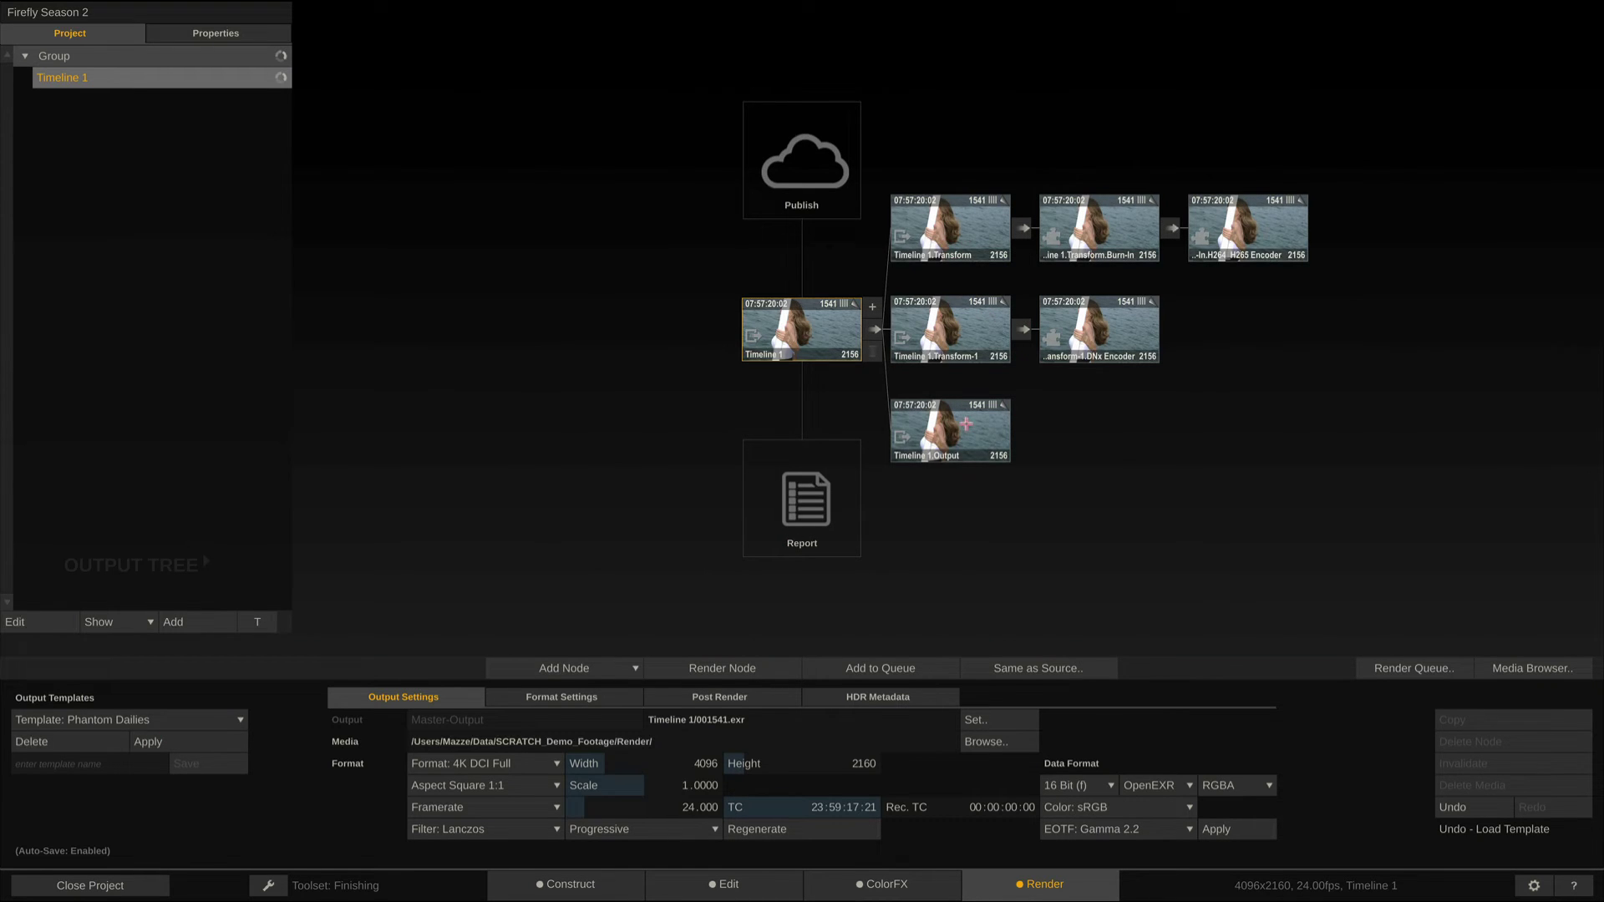
Check the Transform node's input position and size, then select the Burn-In node.
left_click(939, 230)
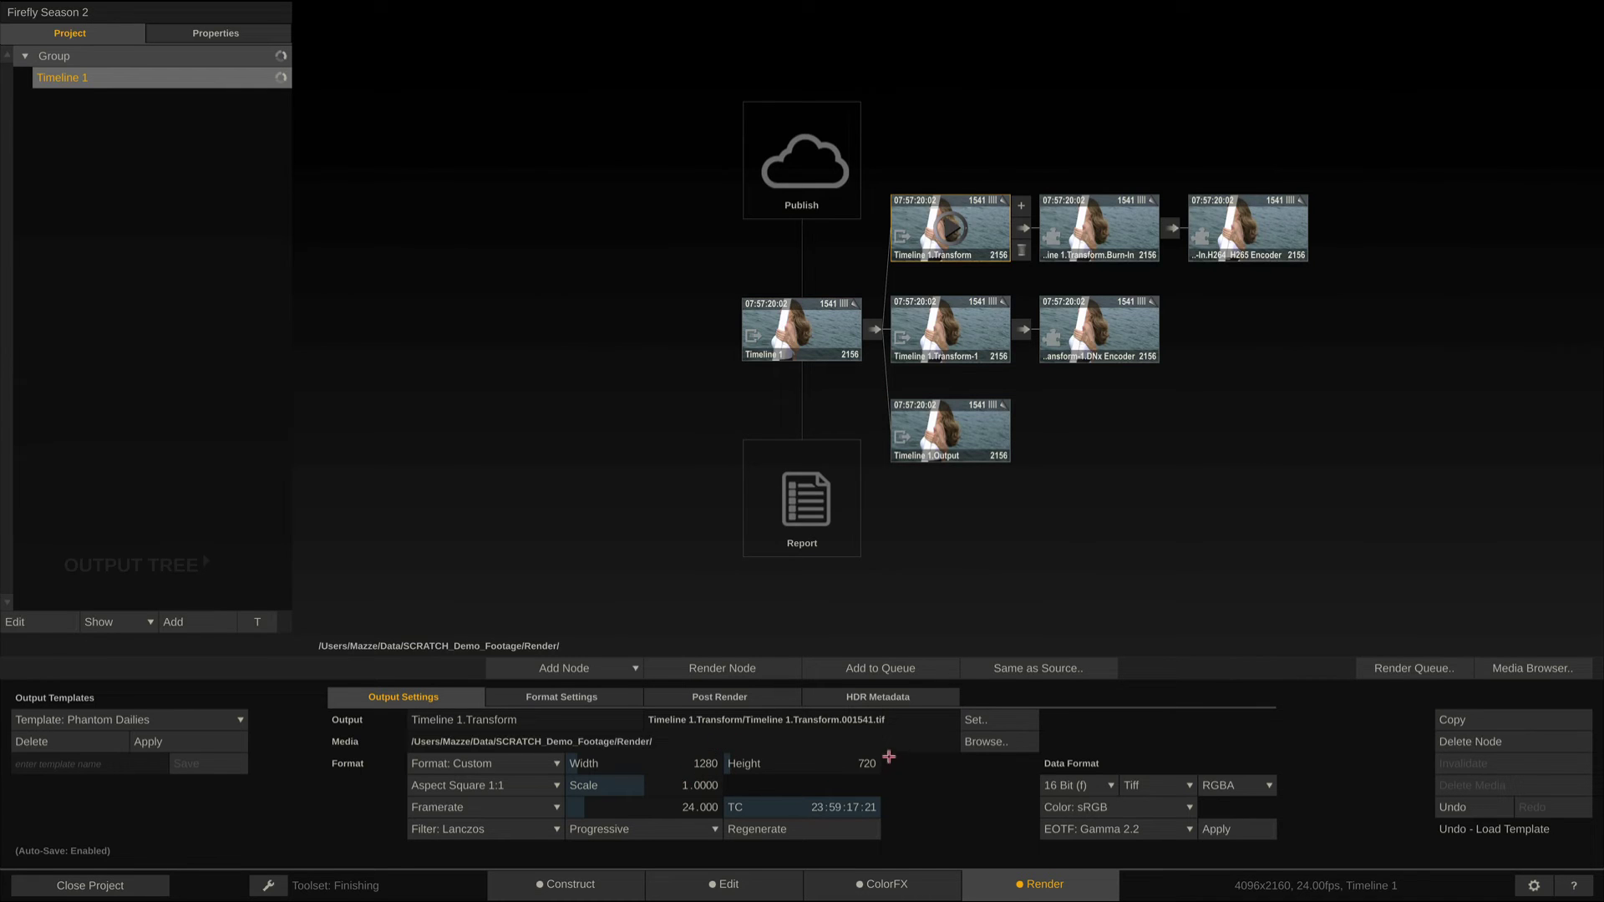
left_click(610, 704)
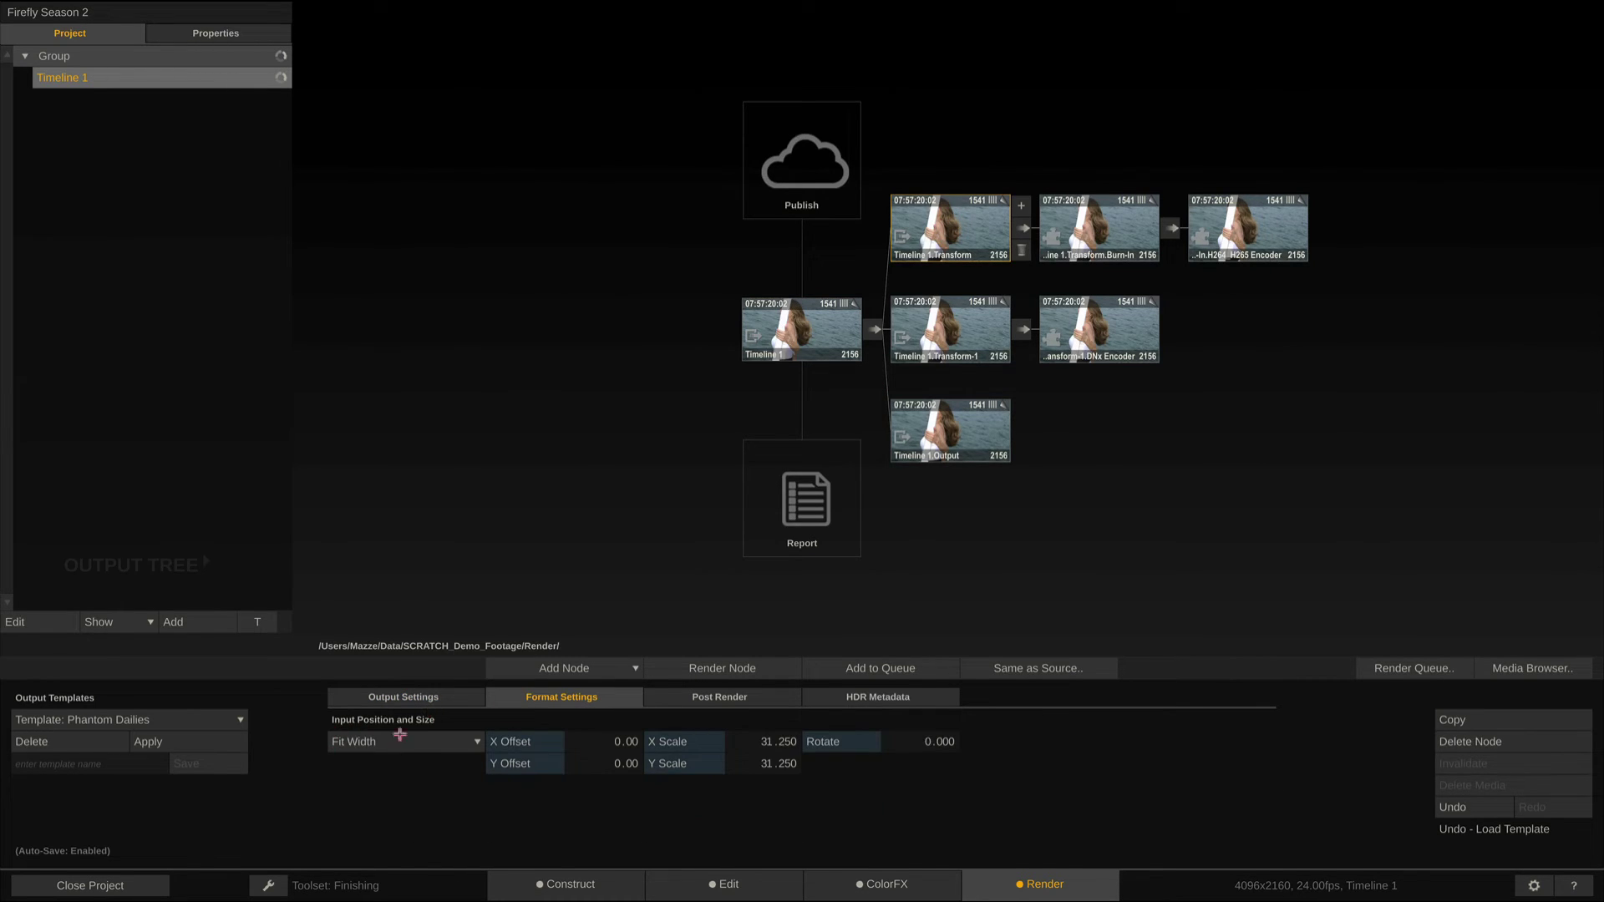
left_click(1101, 223)
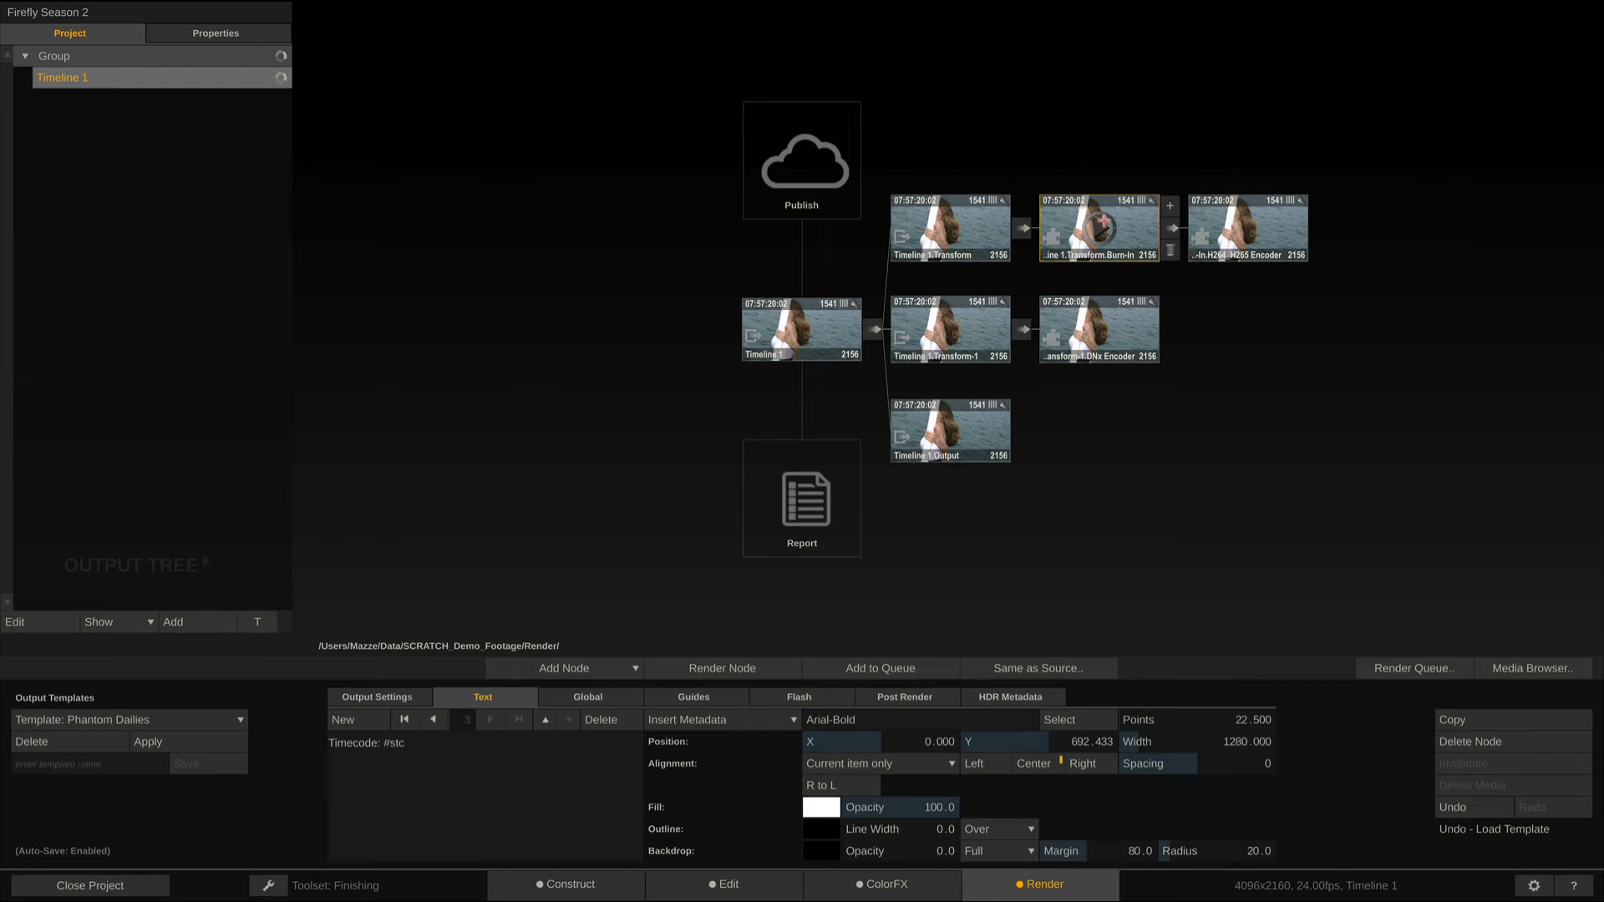
Open the Burn-In node in ColorFX, enlarge and centre the 1280x720 frame, and scrub to frame 1633.
double_click(1100, 228)
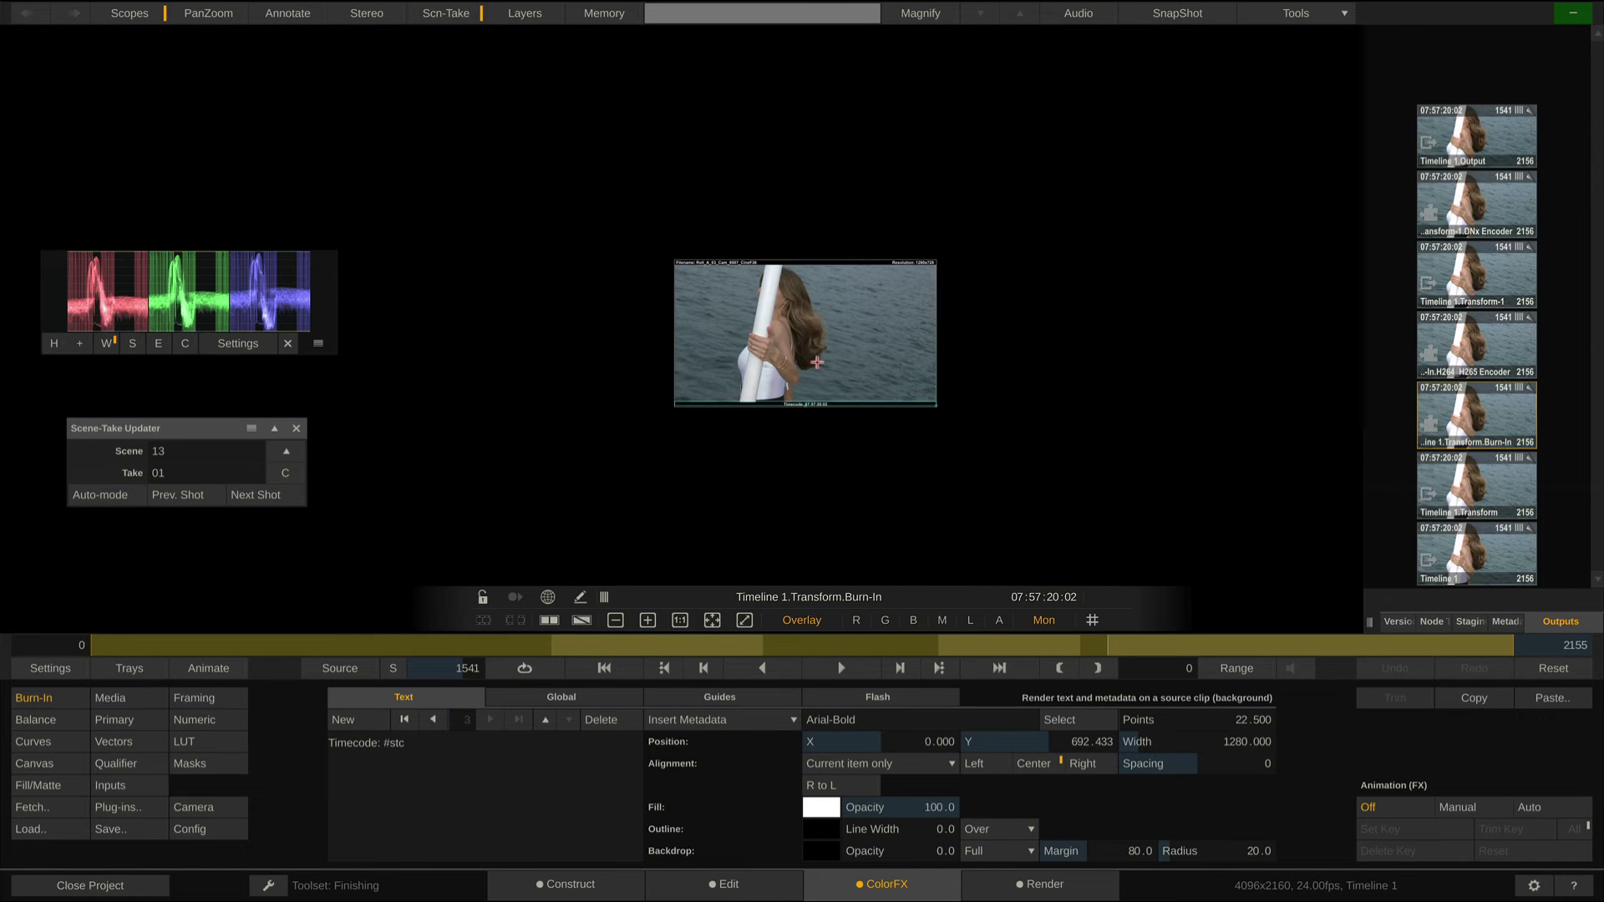
scroll(816, 362, "up", 5)
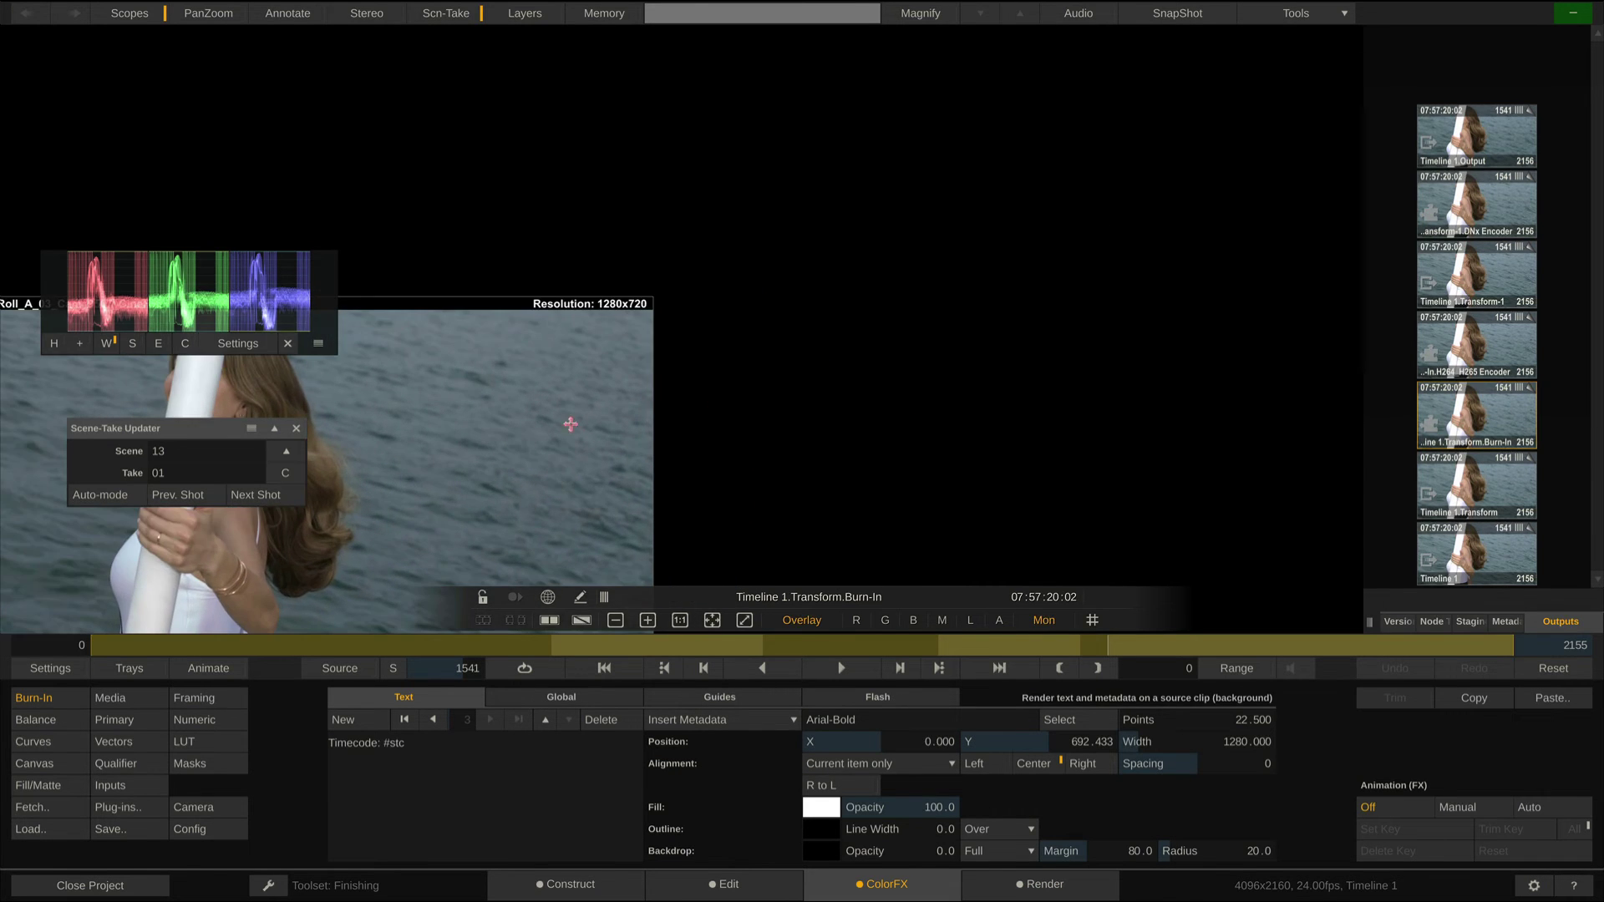
left_click_drag(560, 425, 1028, 243)
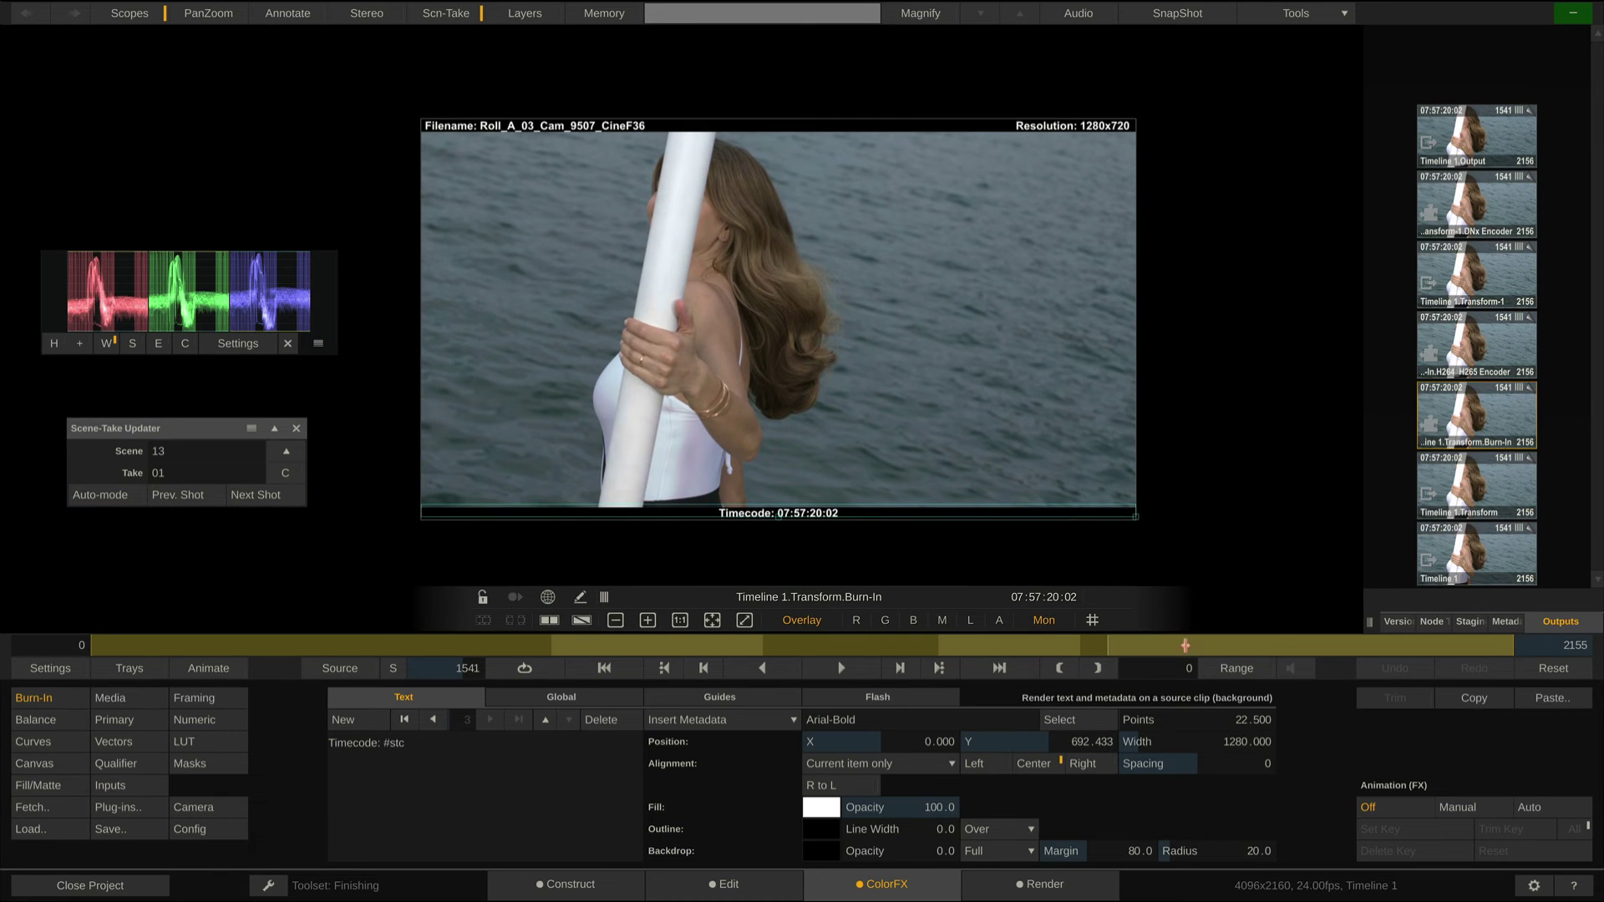
left_click_drag(1190, 645, 1168, 647)
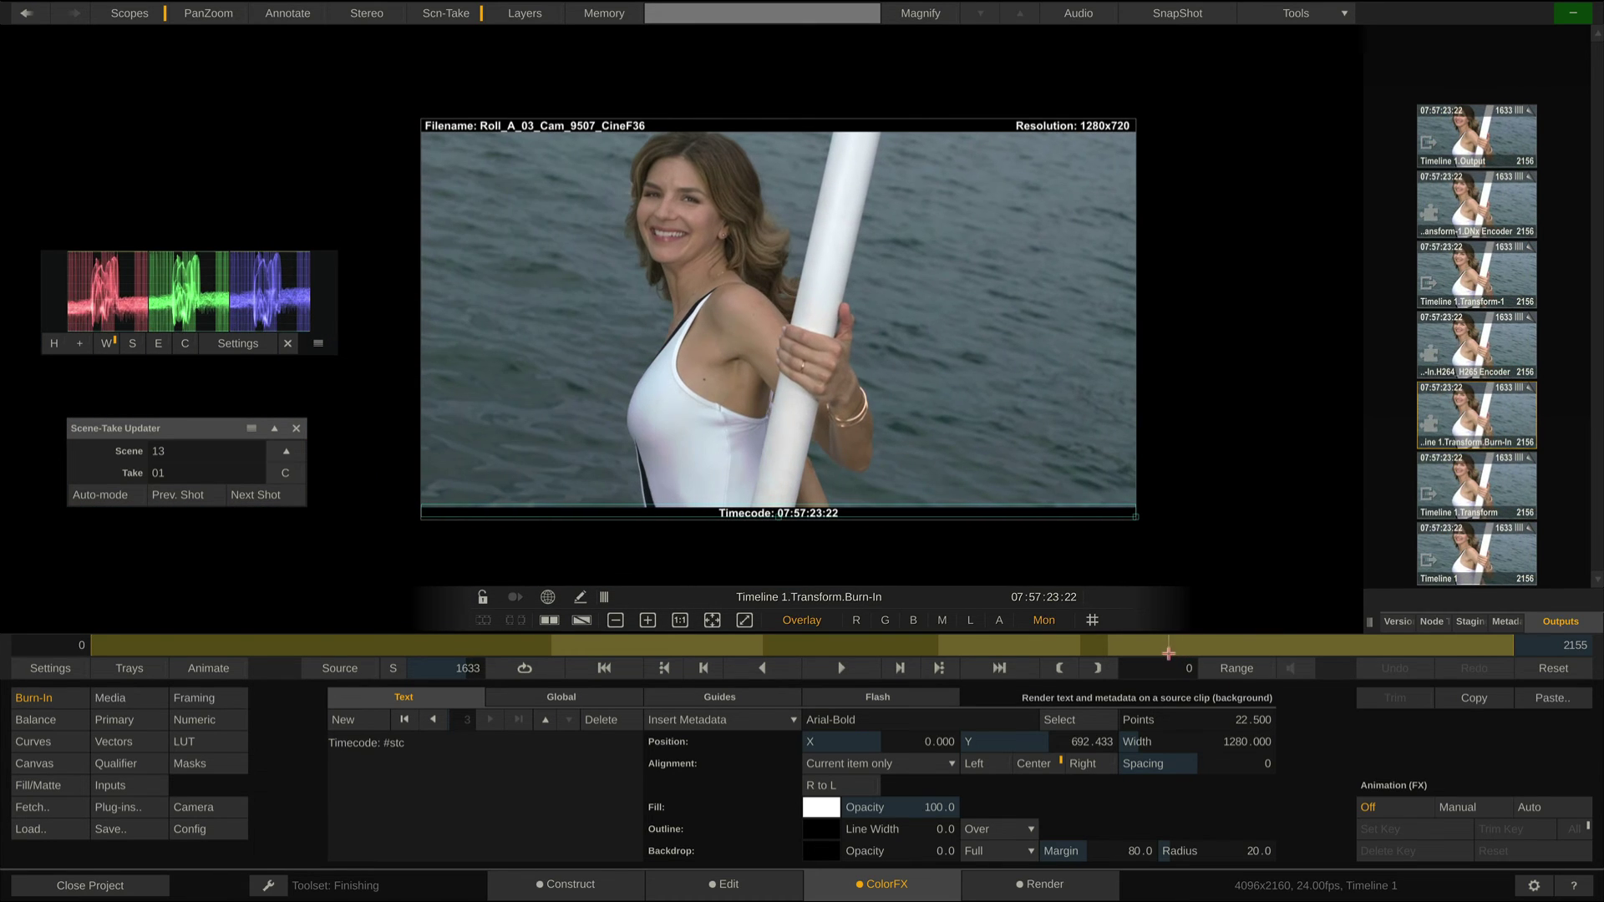
Review the H264/H265 Encoder branch's output settings and its Scene_14_Take_04_circled.mp4 filename pattern.
left_click(1060, 884)
left_click(1026, 227)
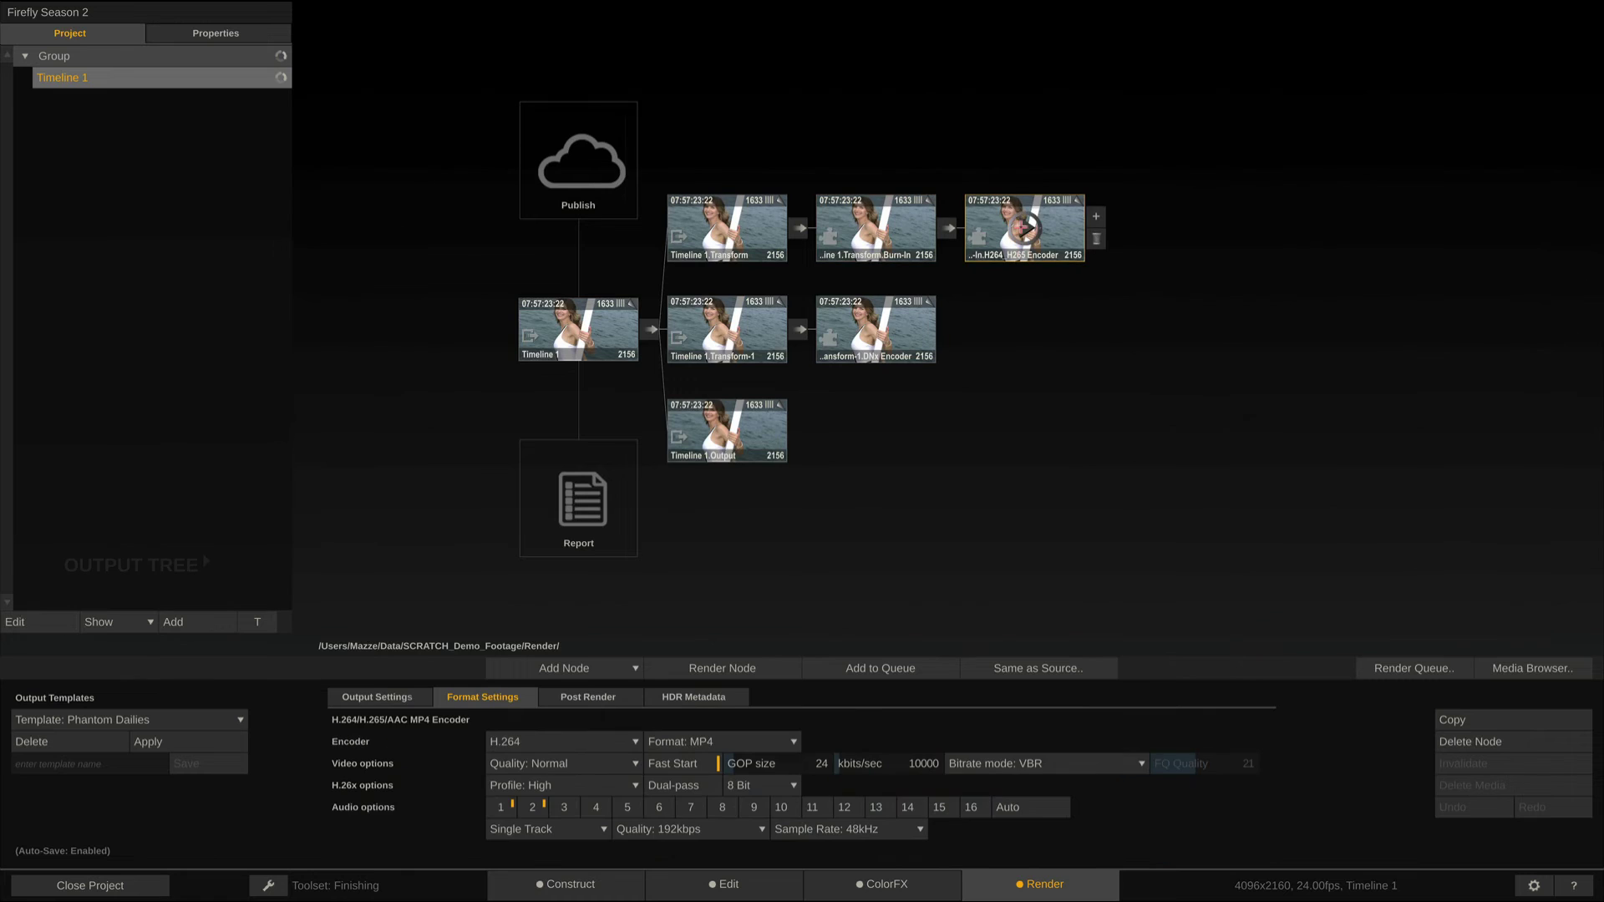
left_click(402, 696)
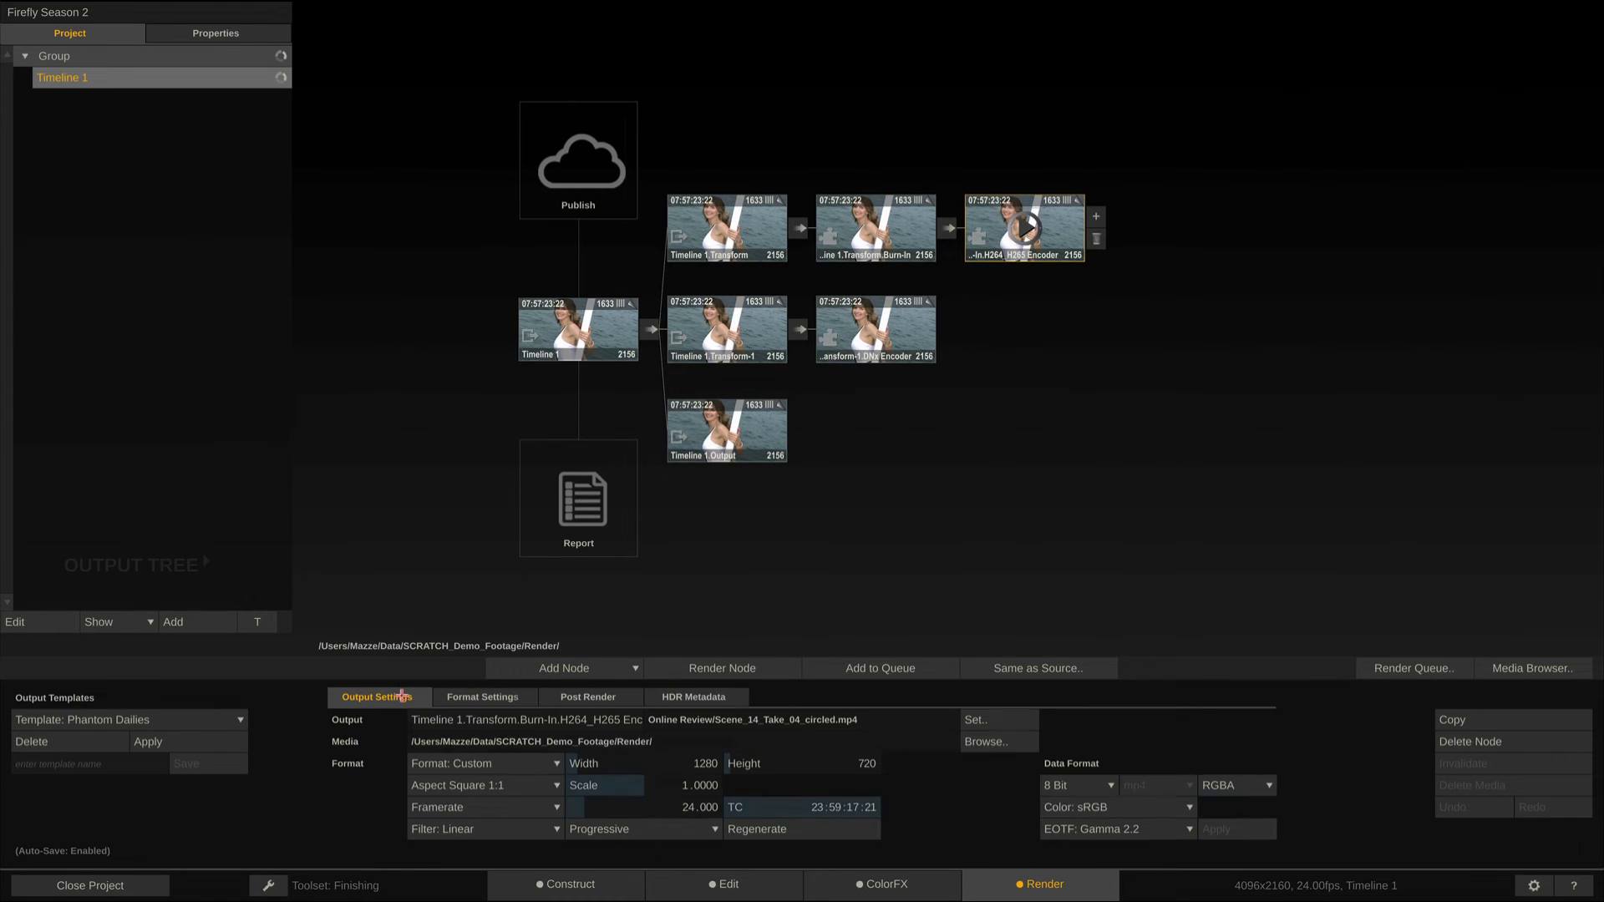
left_click(977, 719)
left_click(729, 331)
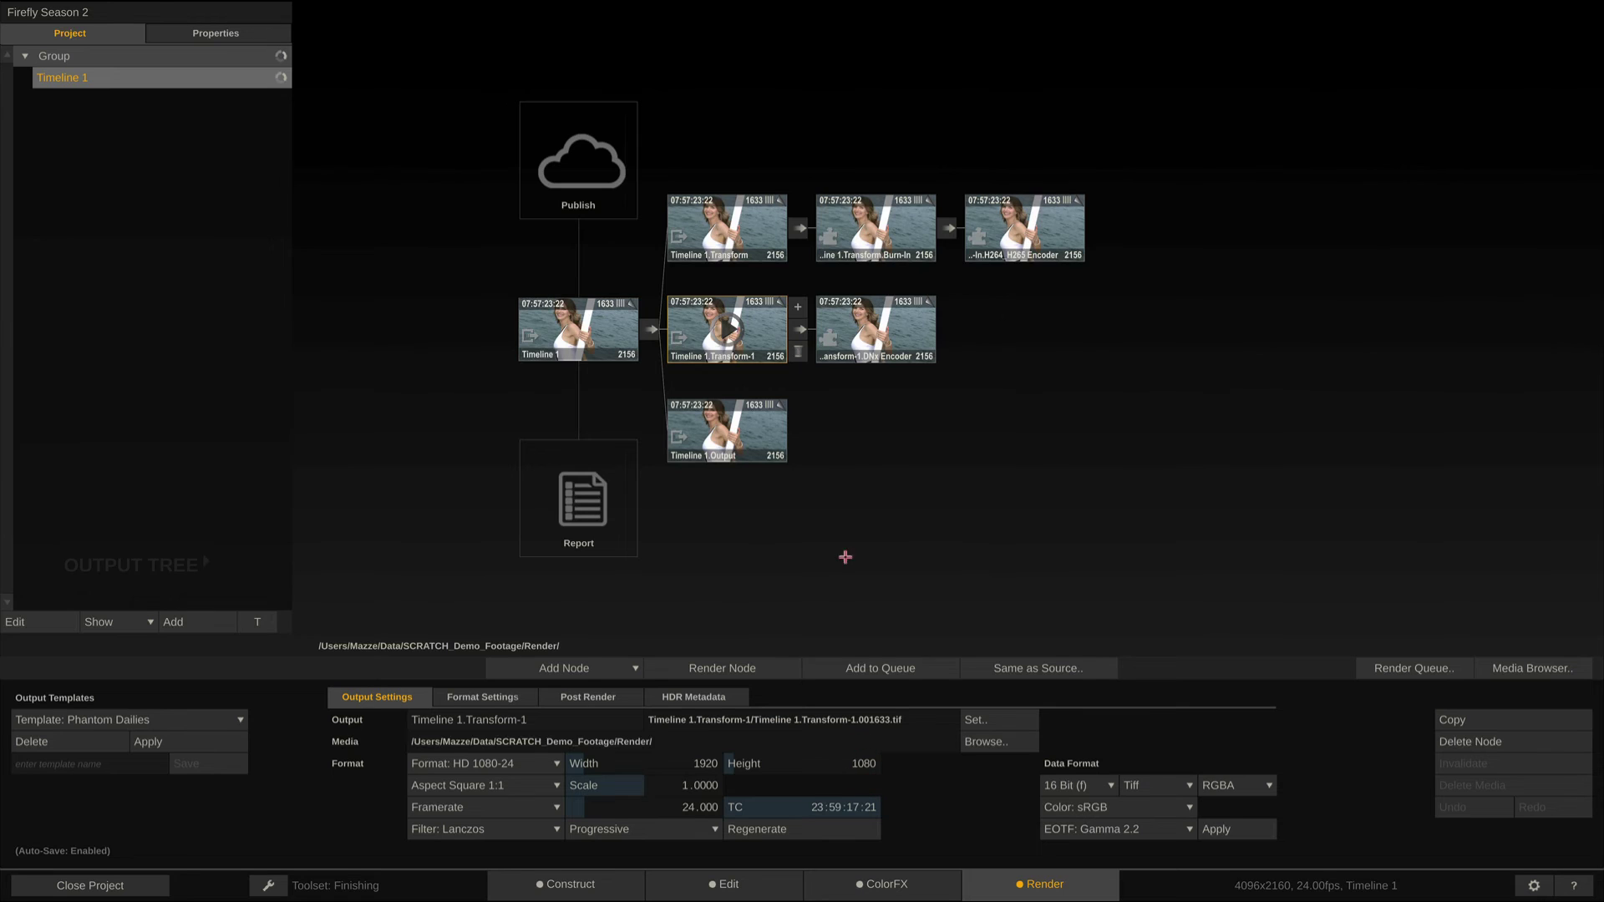
left_click(887, 332)
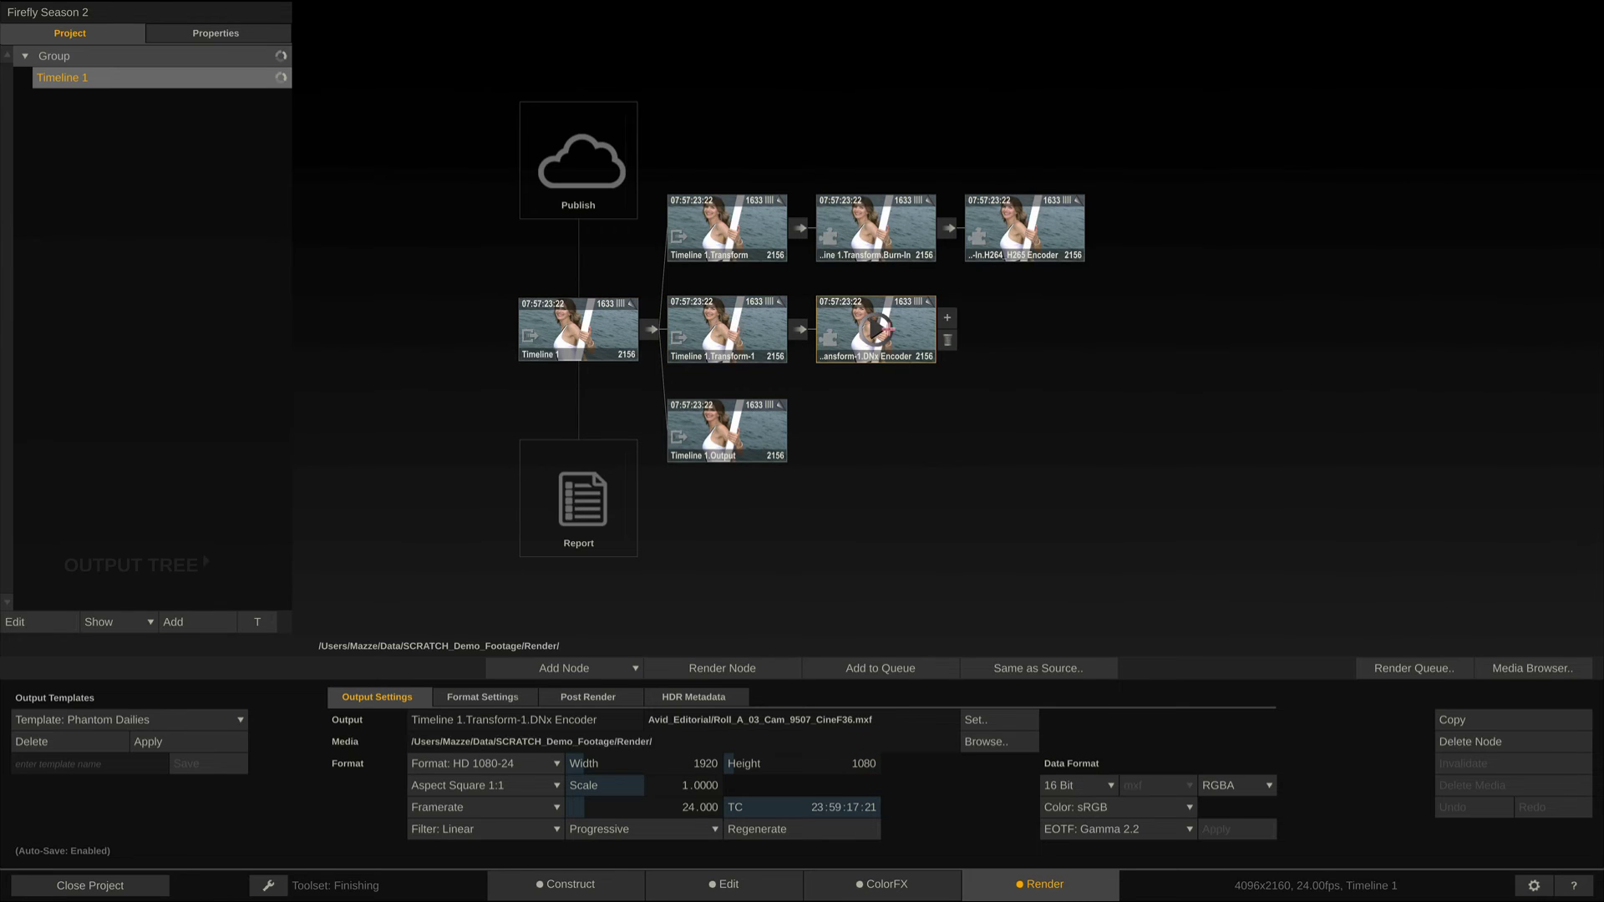
left_click(495, 696)
left_click(393, 700)
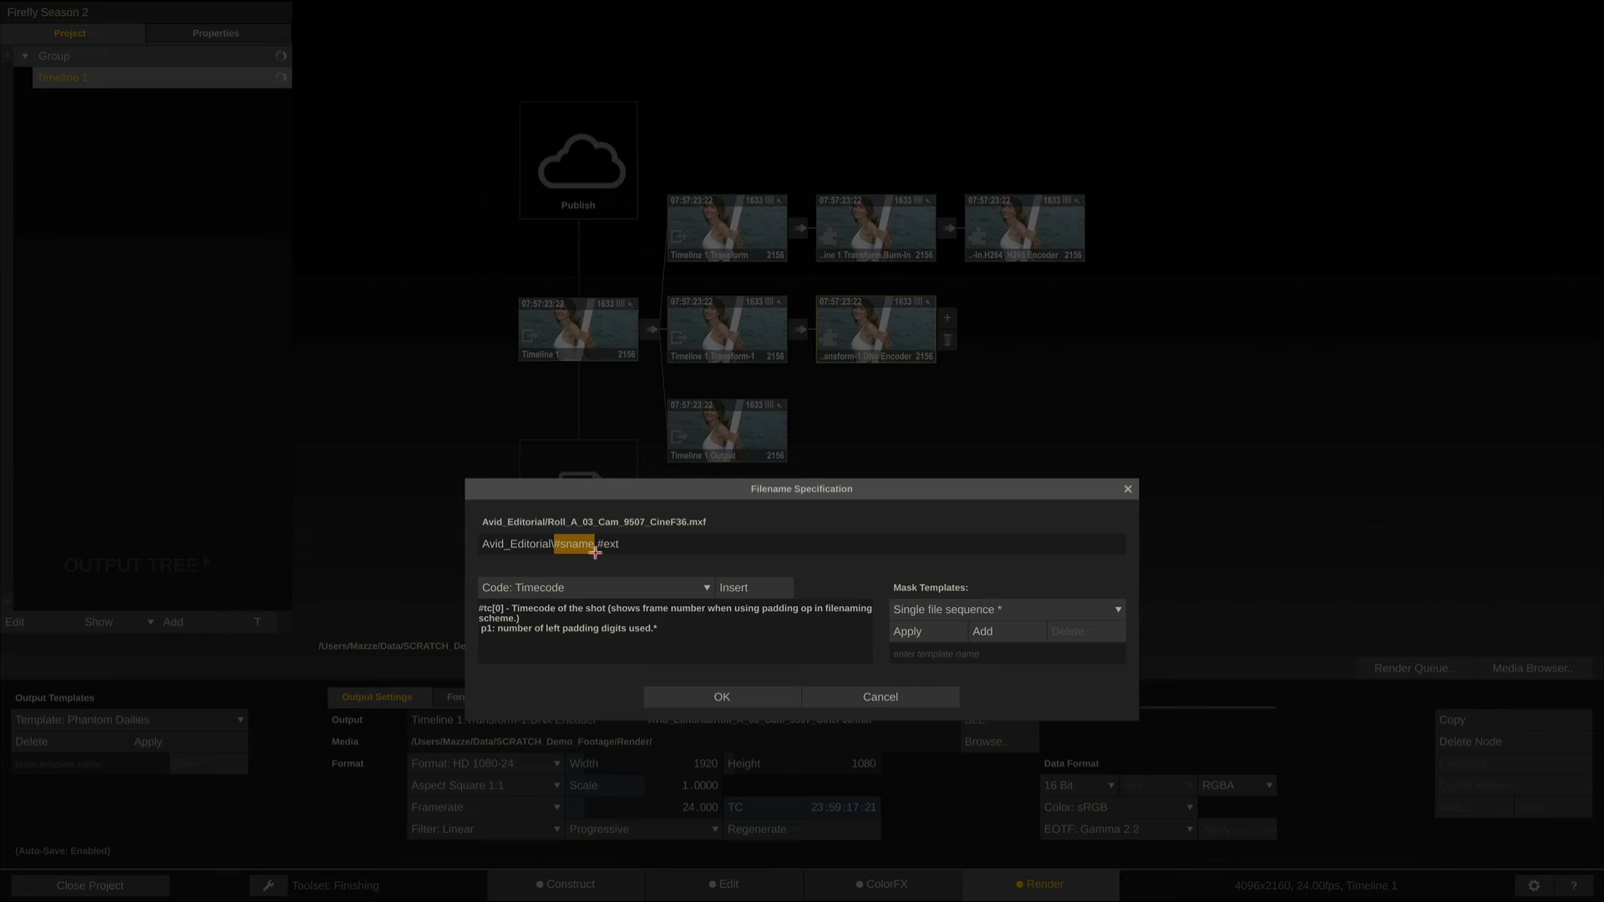
left_click(881, 697)
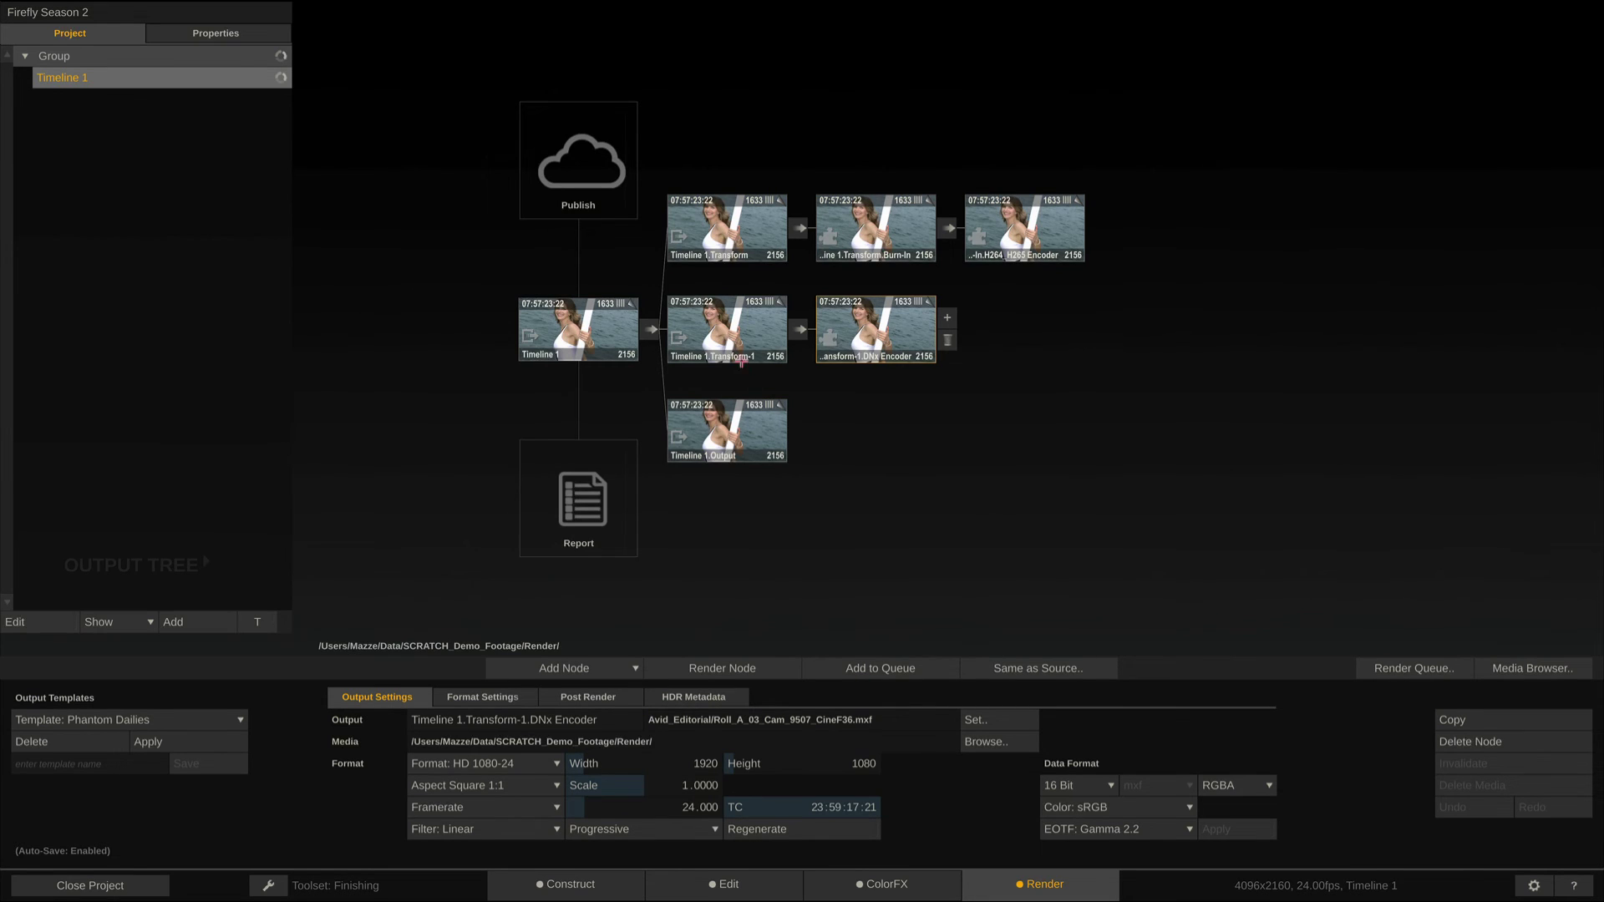
left_click(738, 322)
left_click(799, 305)
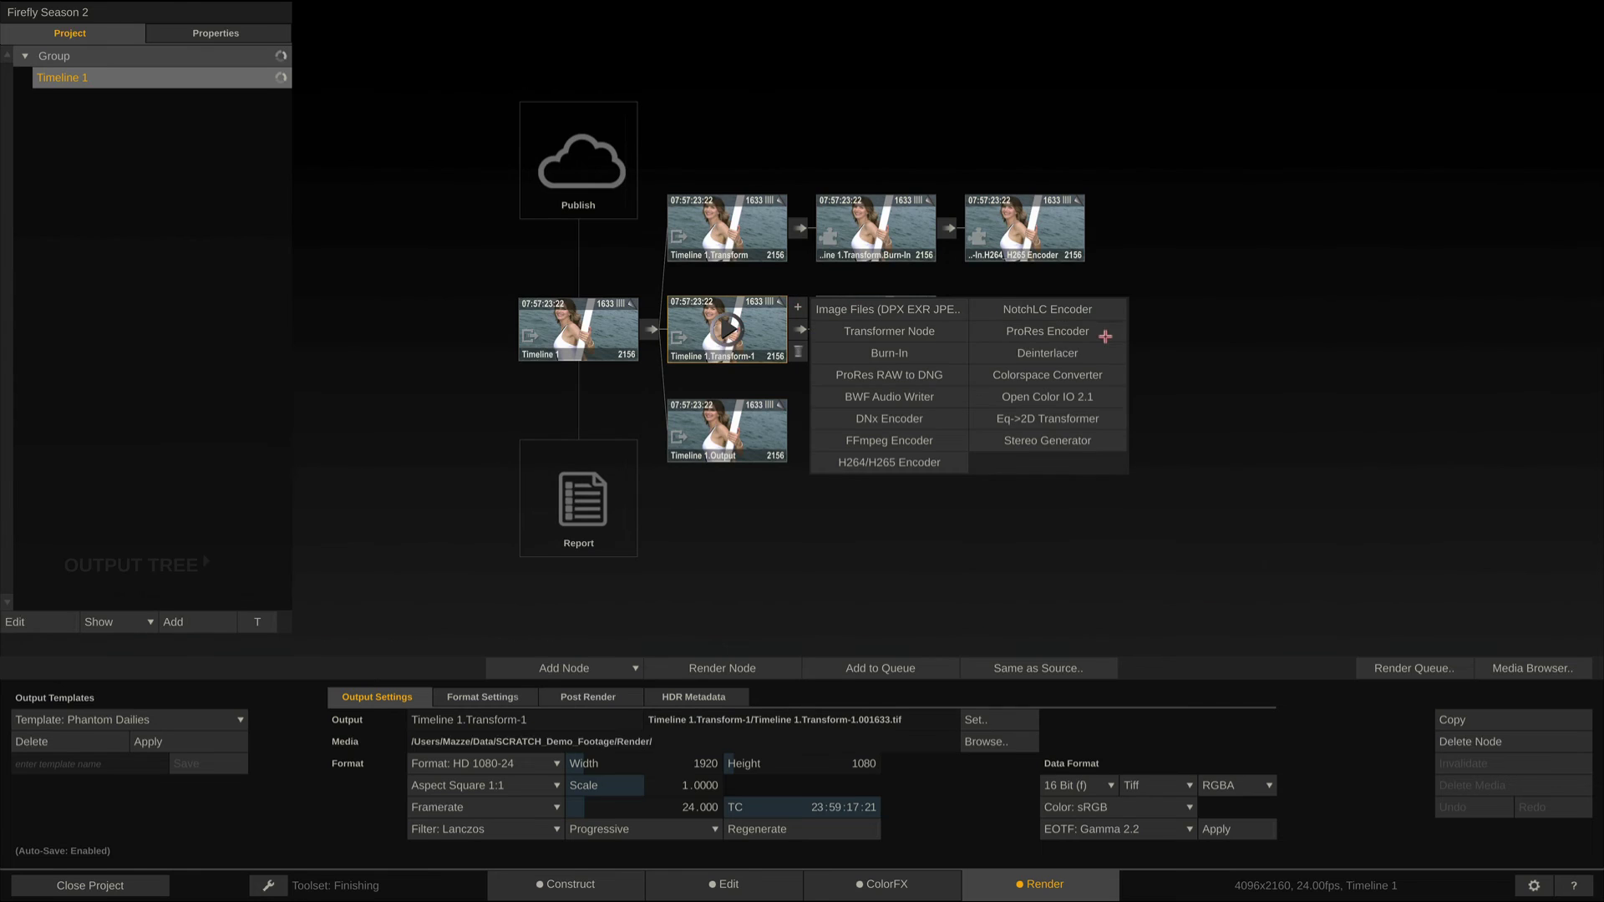
left_click(1106, 335)
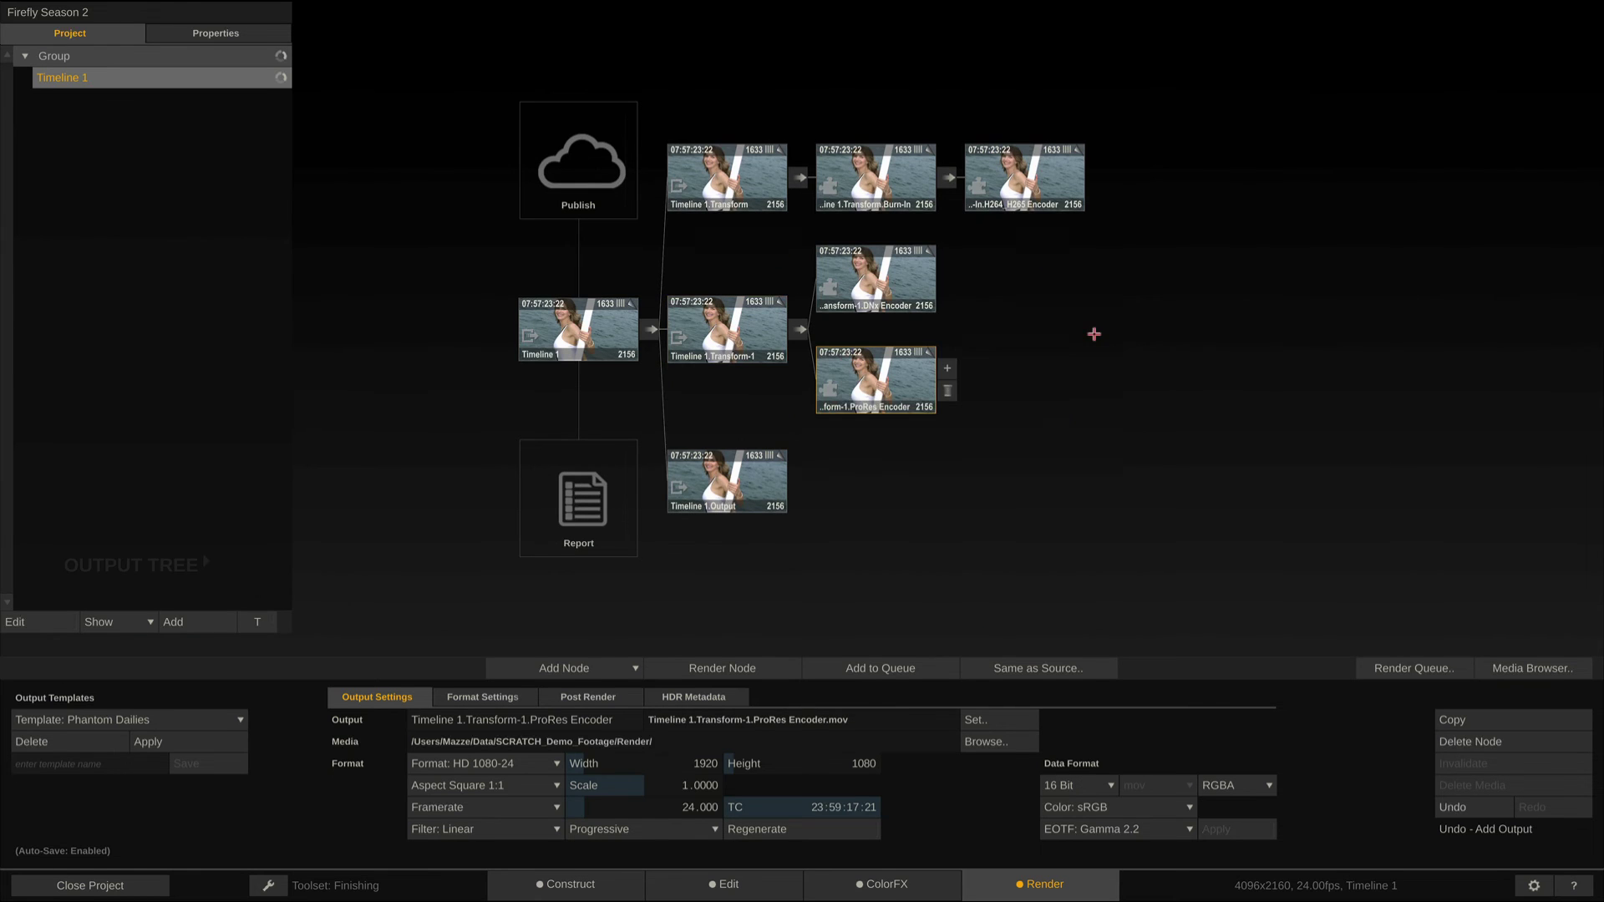
left_click(947, 393)
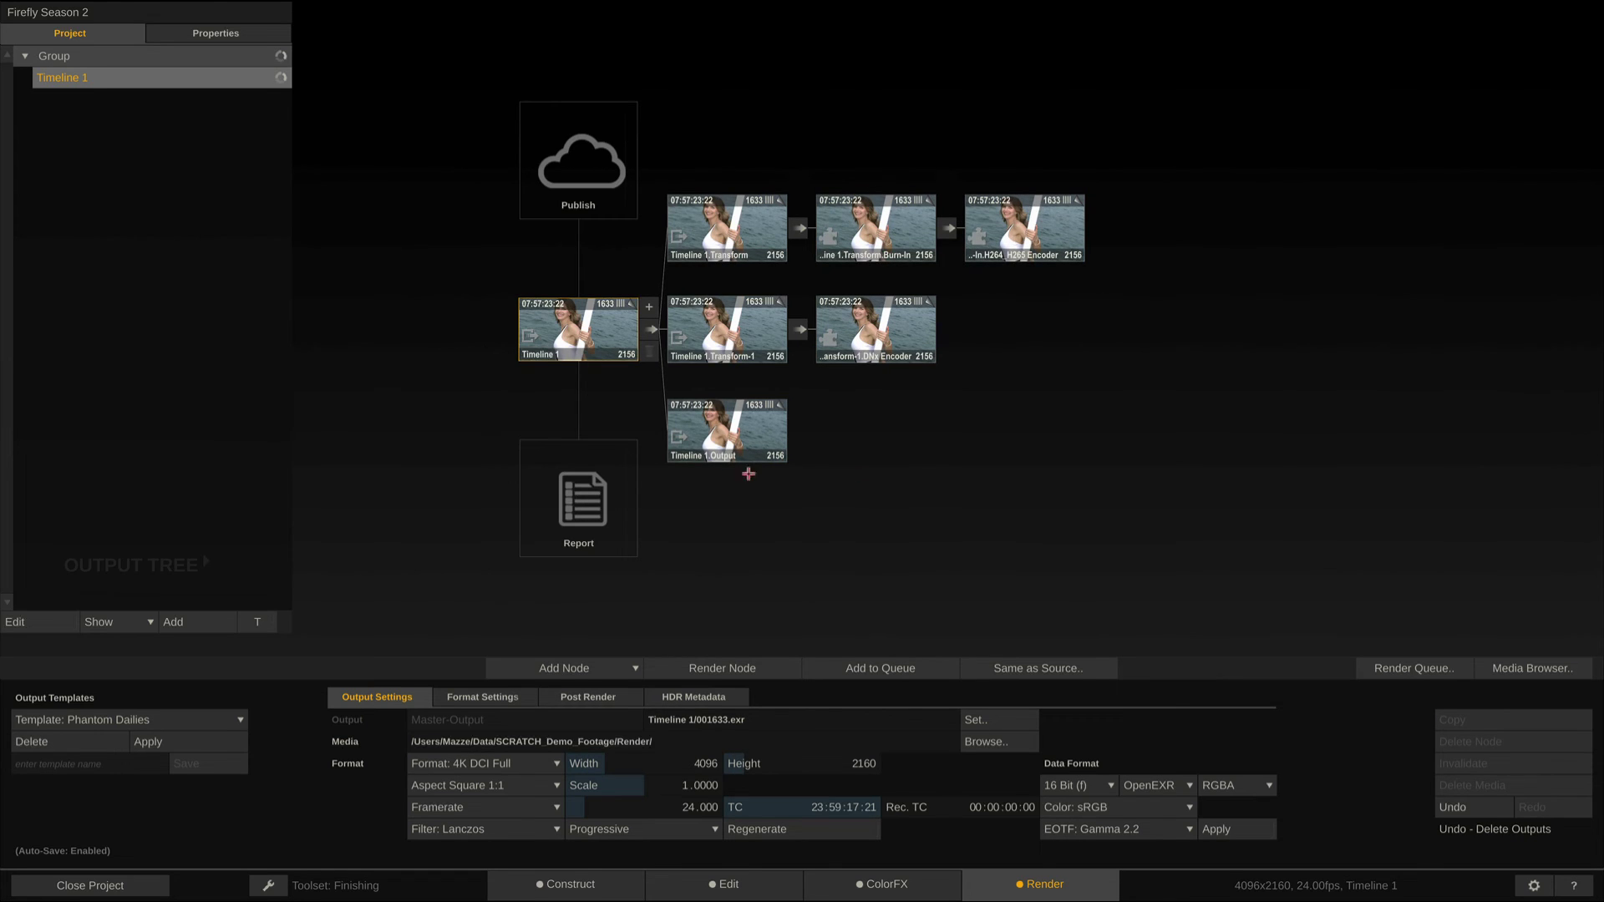
Switch Timeline 1.Output from Tiff to 16-bit OpenEXR with ZIP compression and edit its filename pattern.
left_click(727, 431)
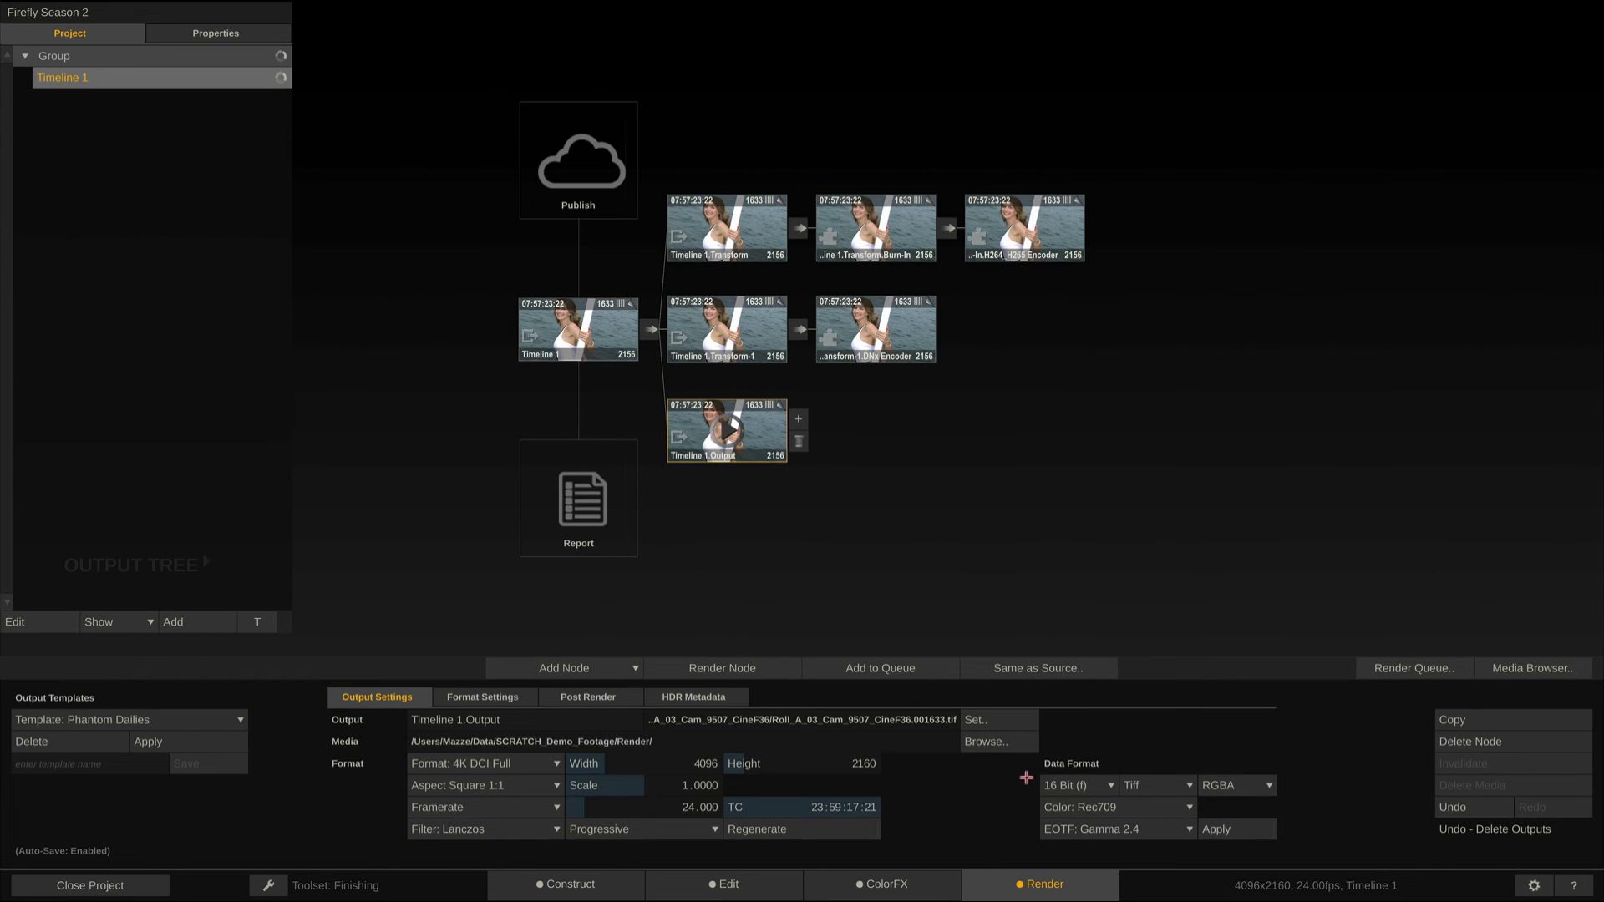
left_click(1158, 786)
left_click(1095, 827)
left_click(483, 693)
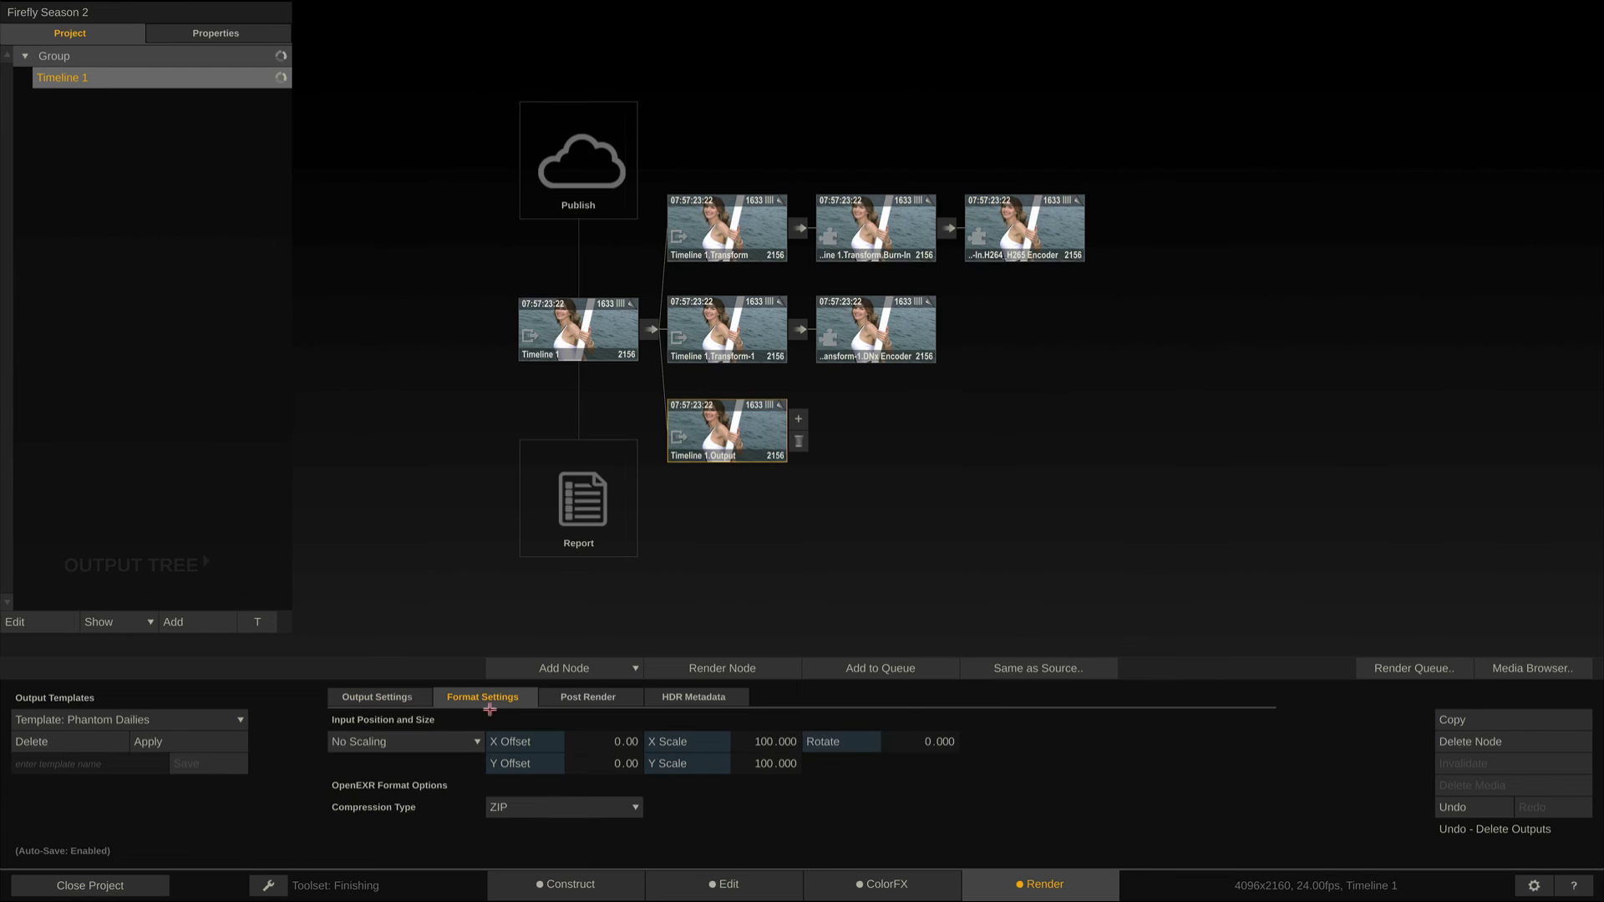
left_click(405, 691)
left_click(695, 716)
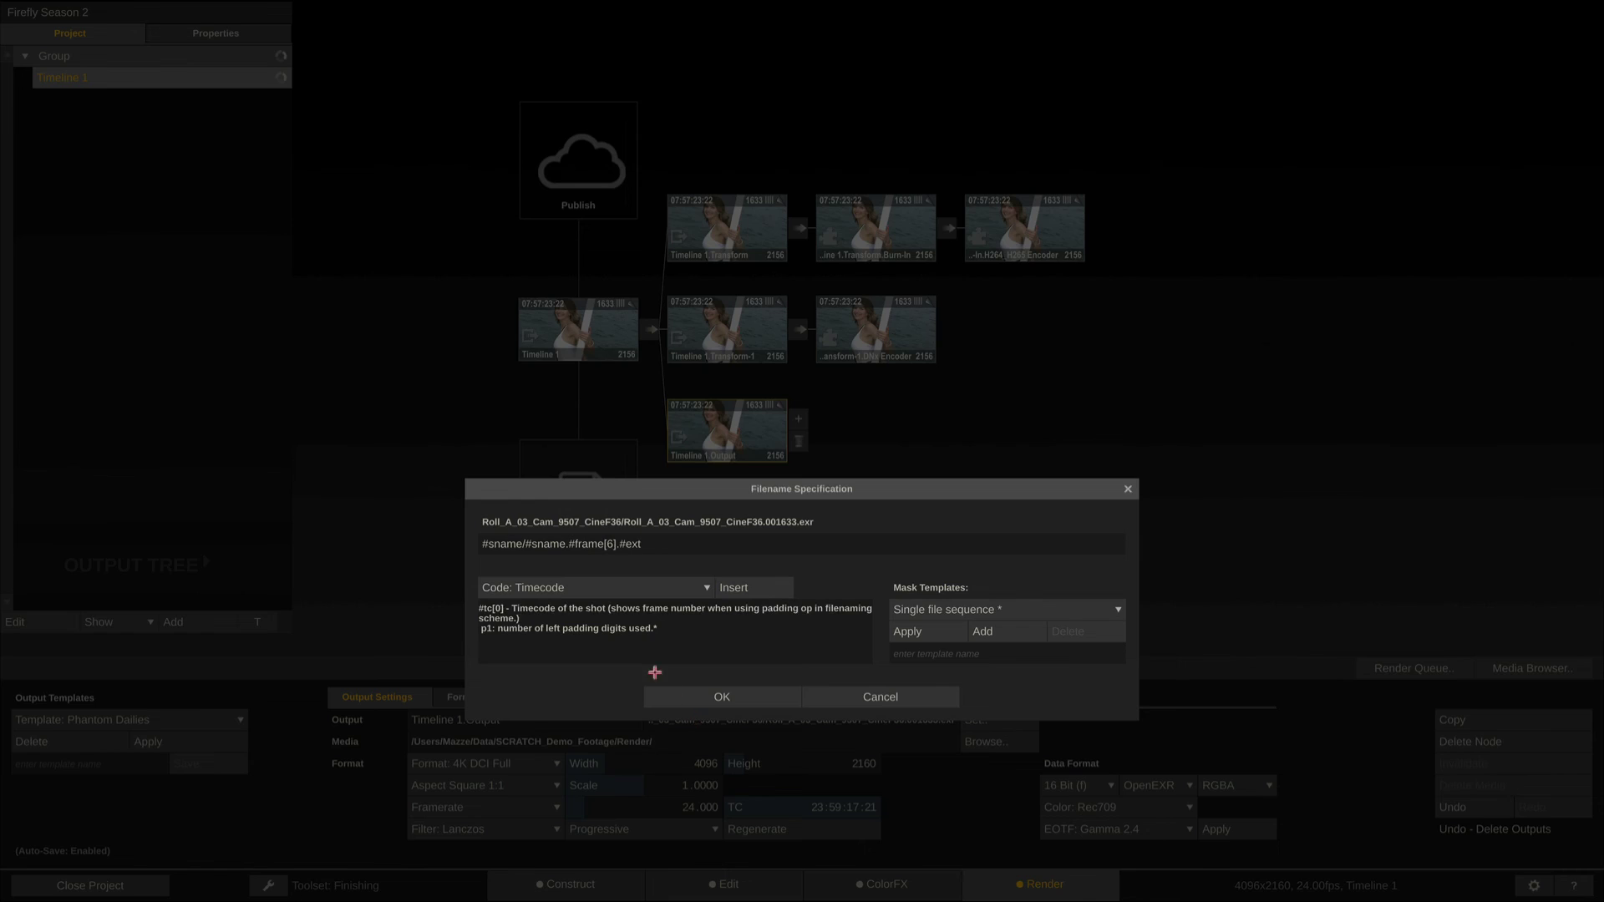
left_click_drag(521, 548, 482, 554)
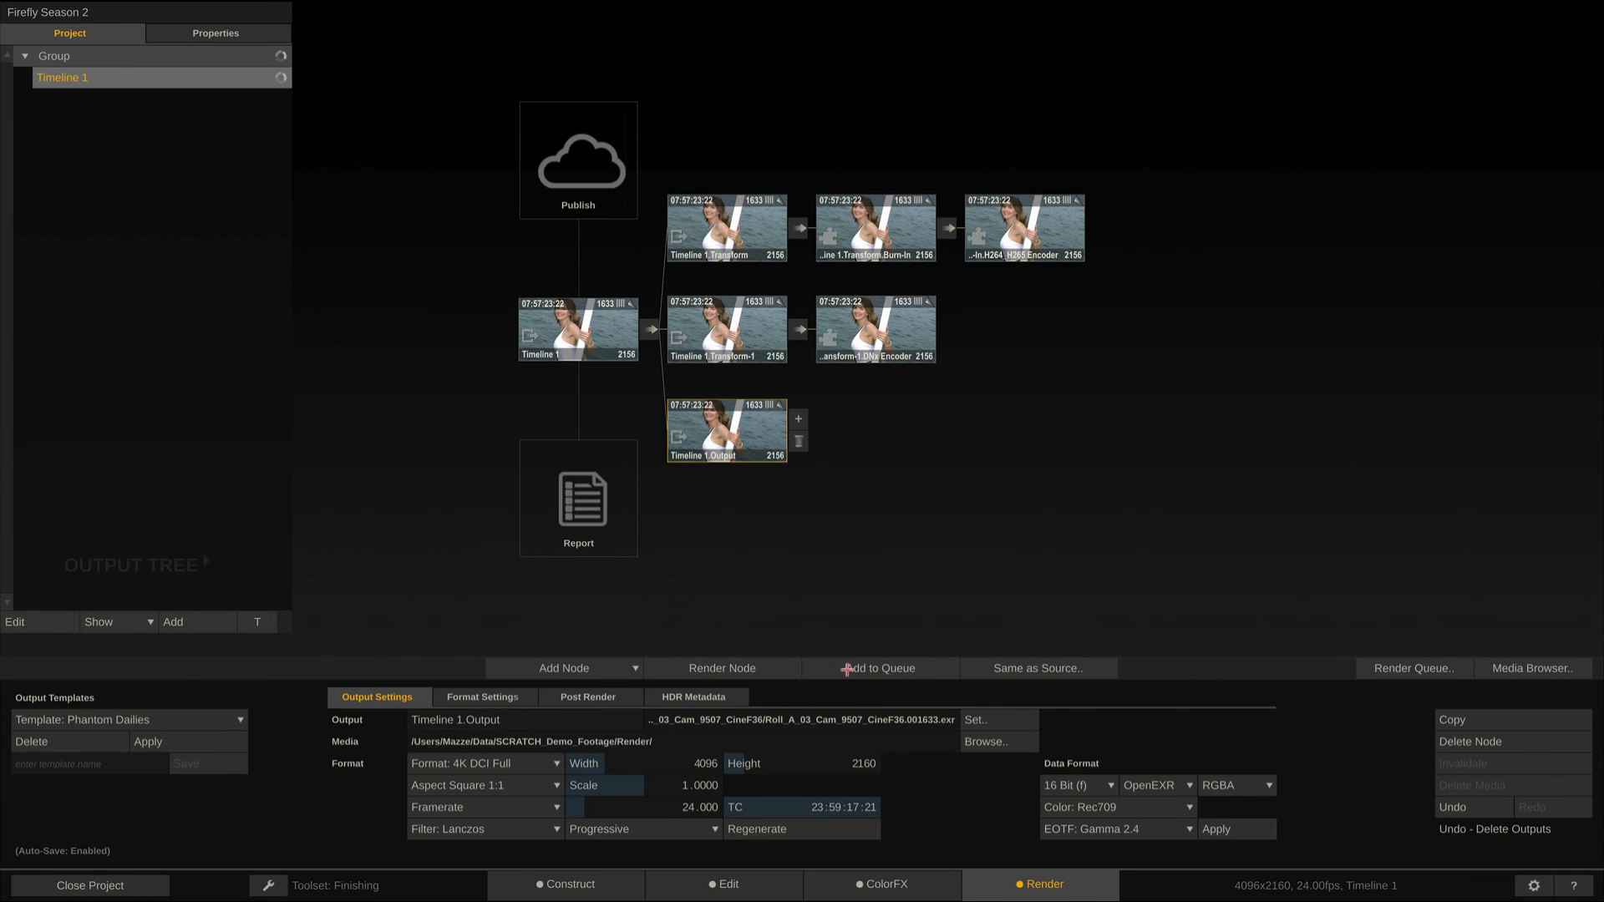
Review the DNx and H.264 branches, then start the Render Queue rendering all three outputs.
left_click(874, 343)
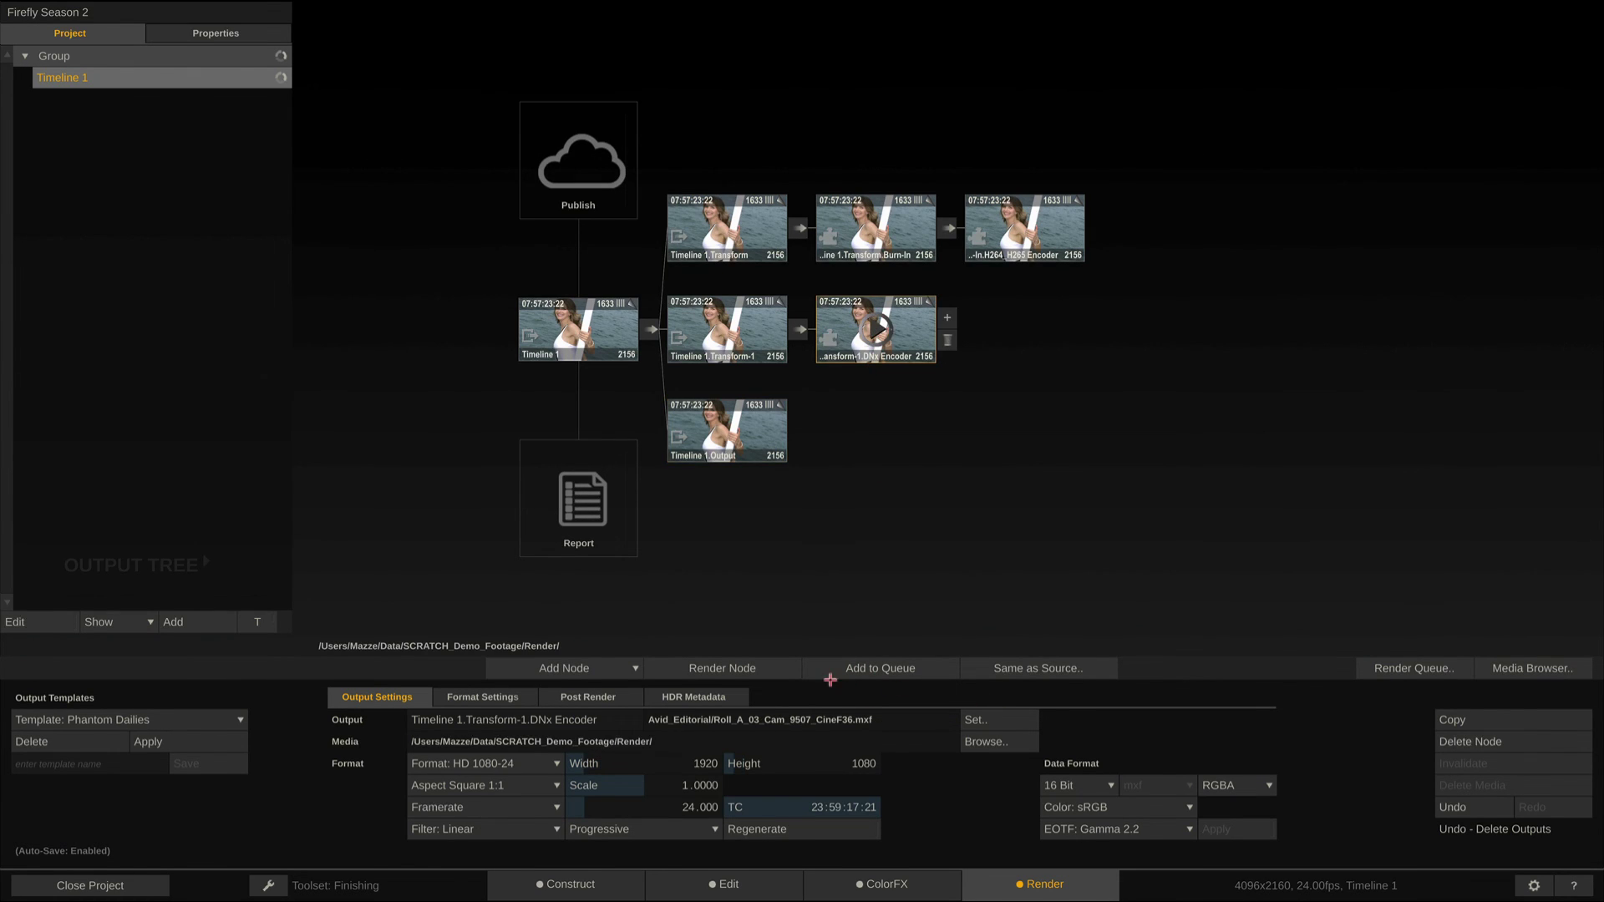
left_click(1020, 236)
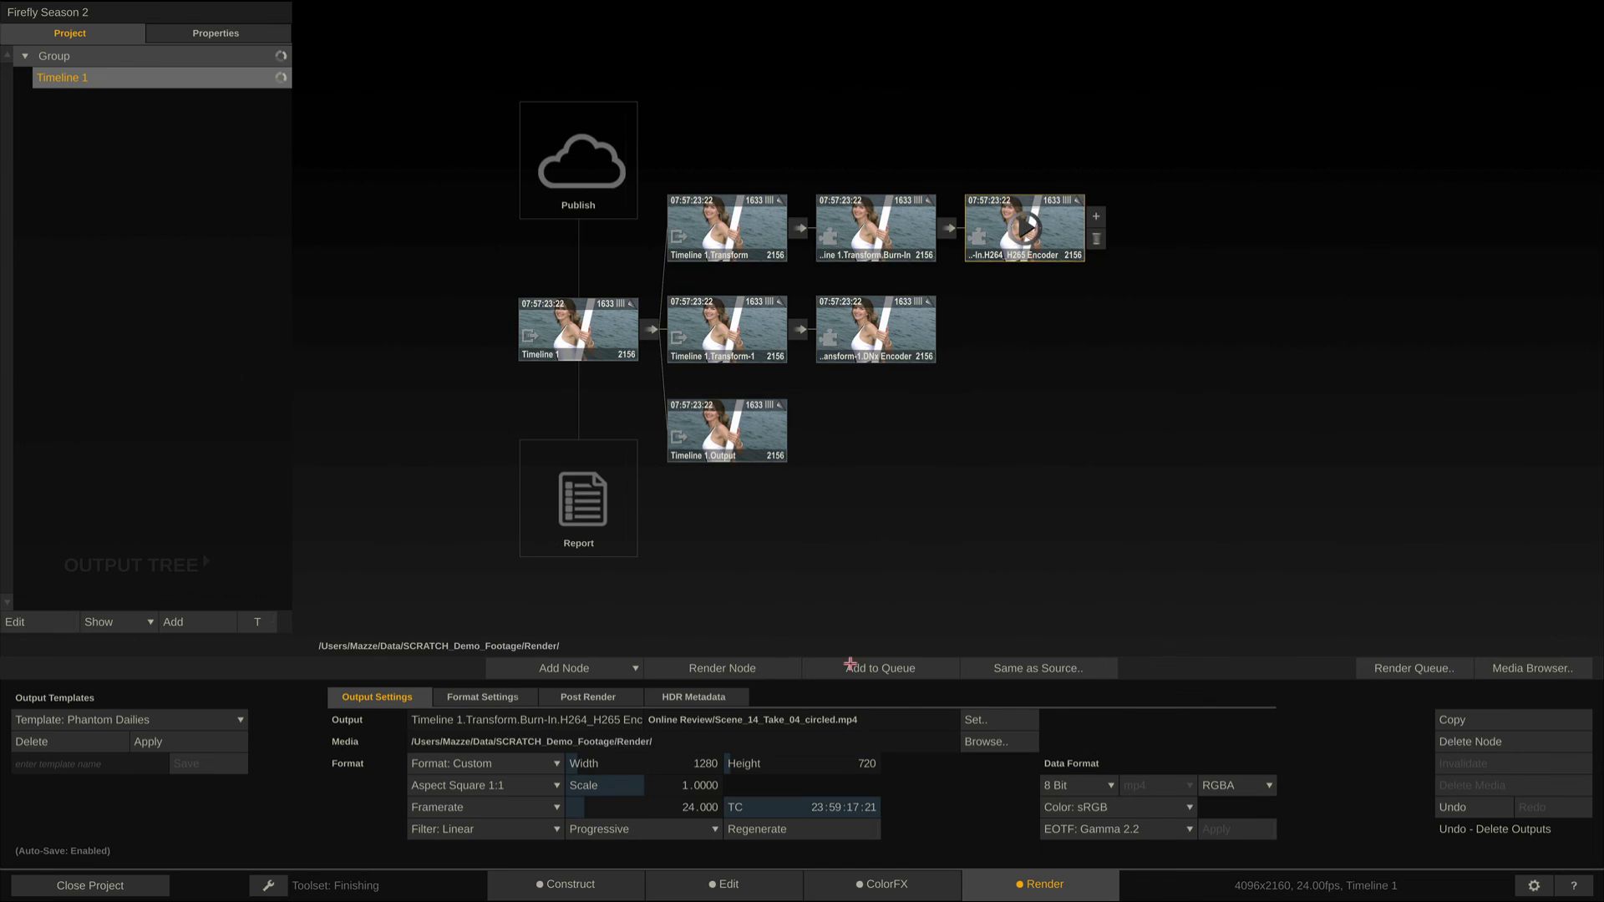
left_click(1393, 667)
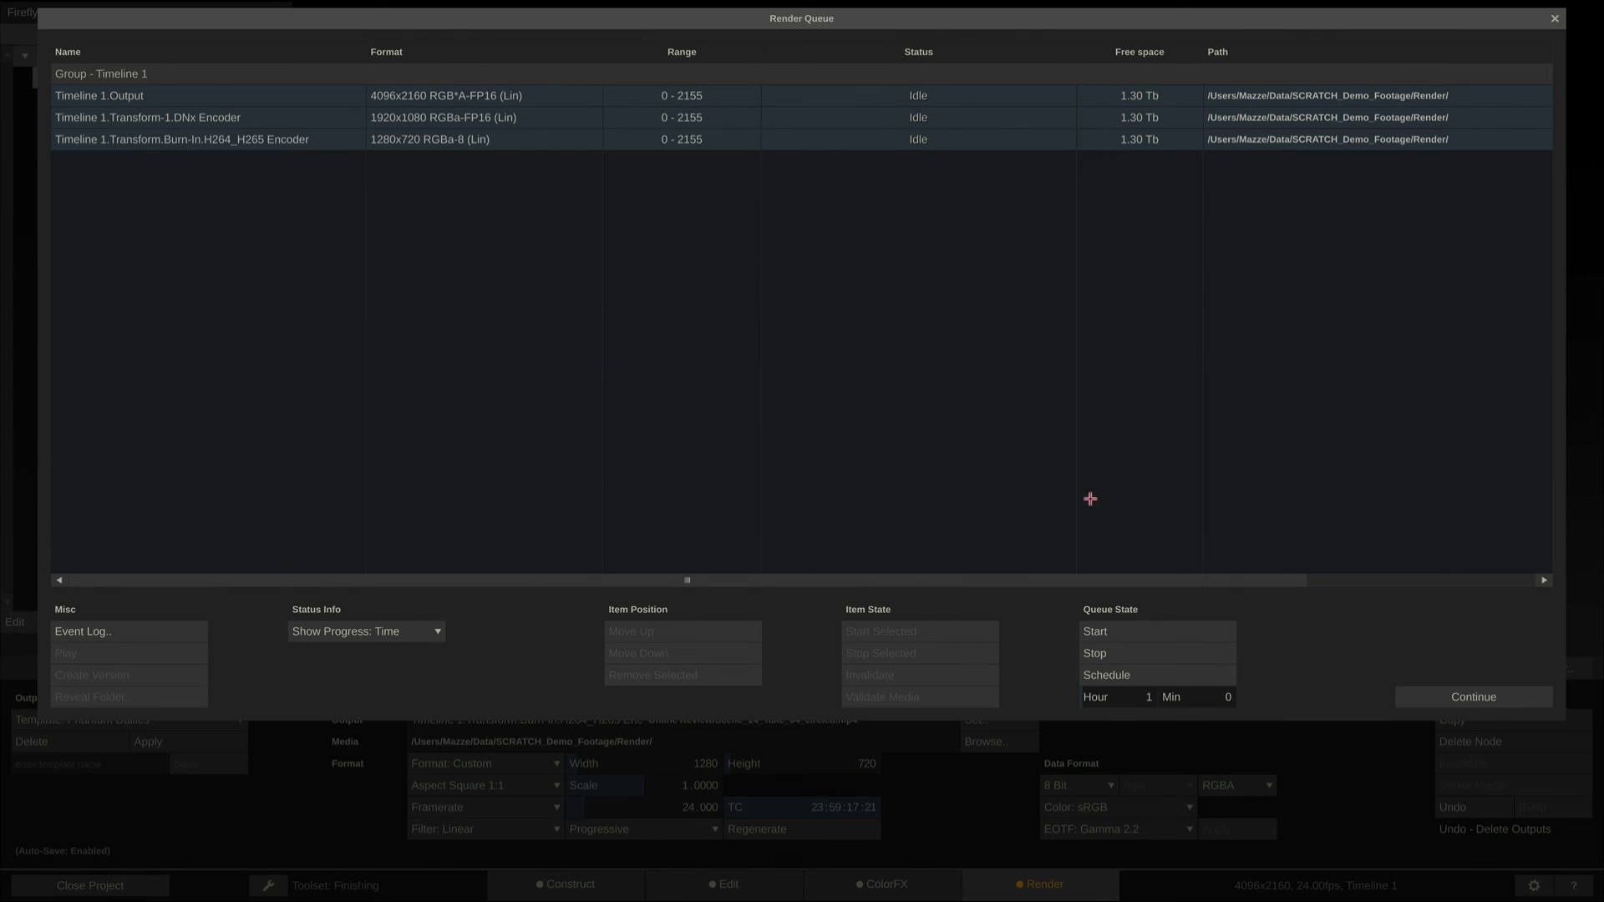
left_click(1097, 634)
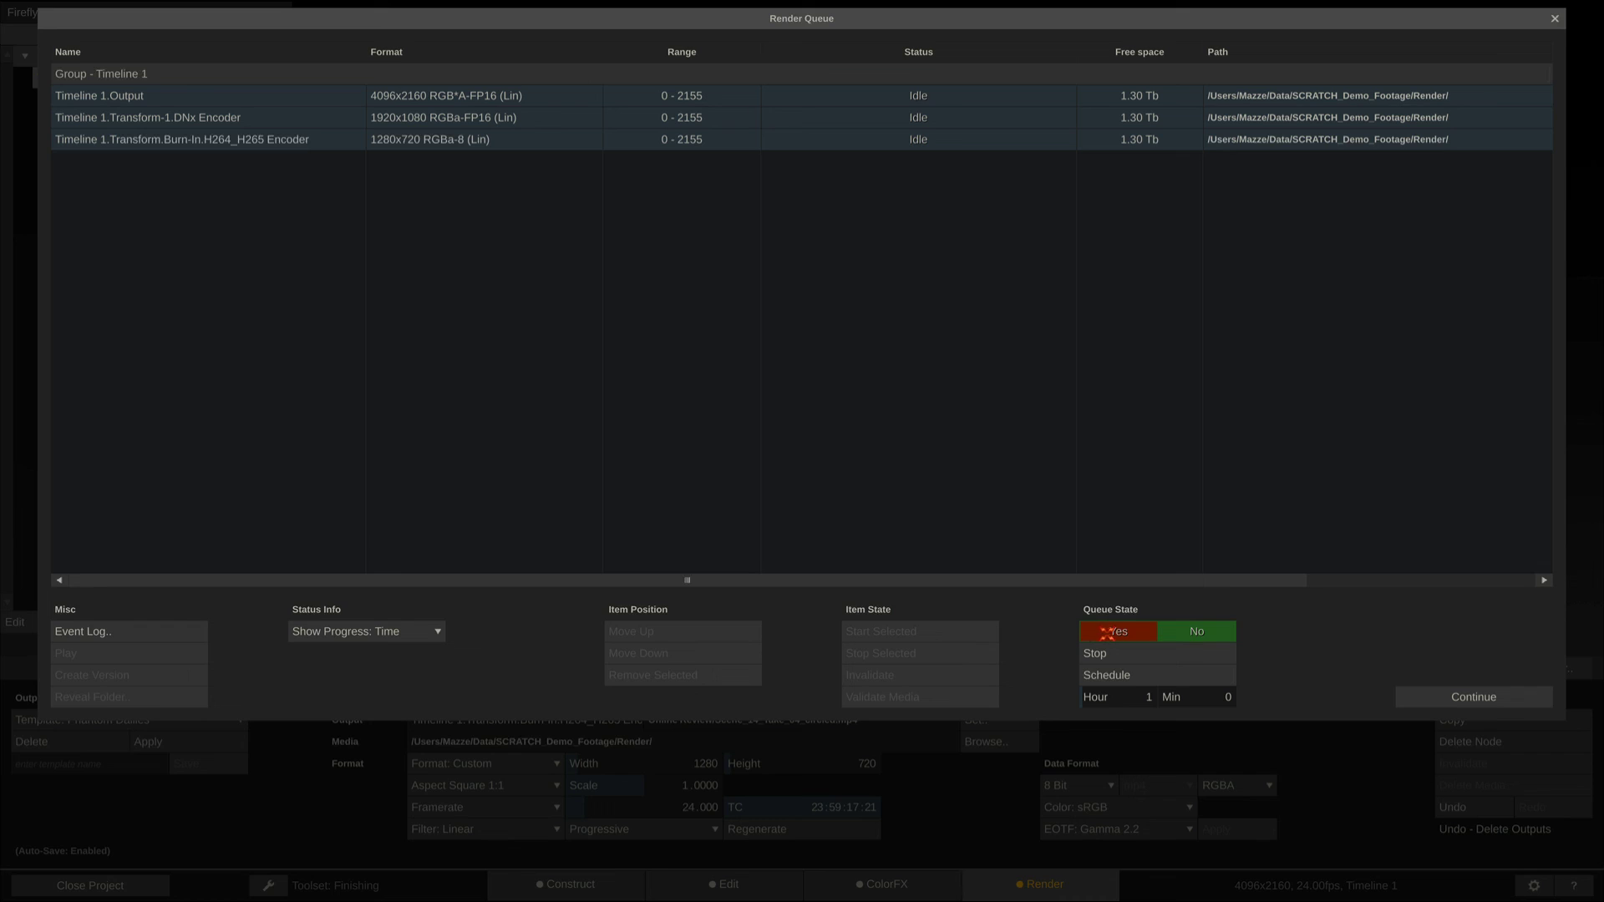
left_click(1107, 633)
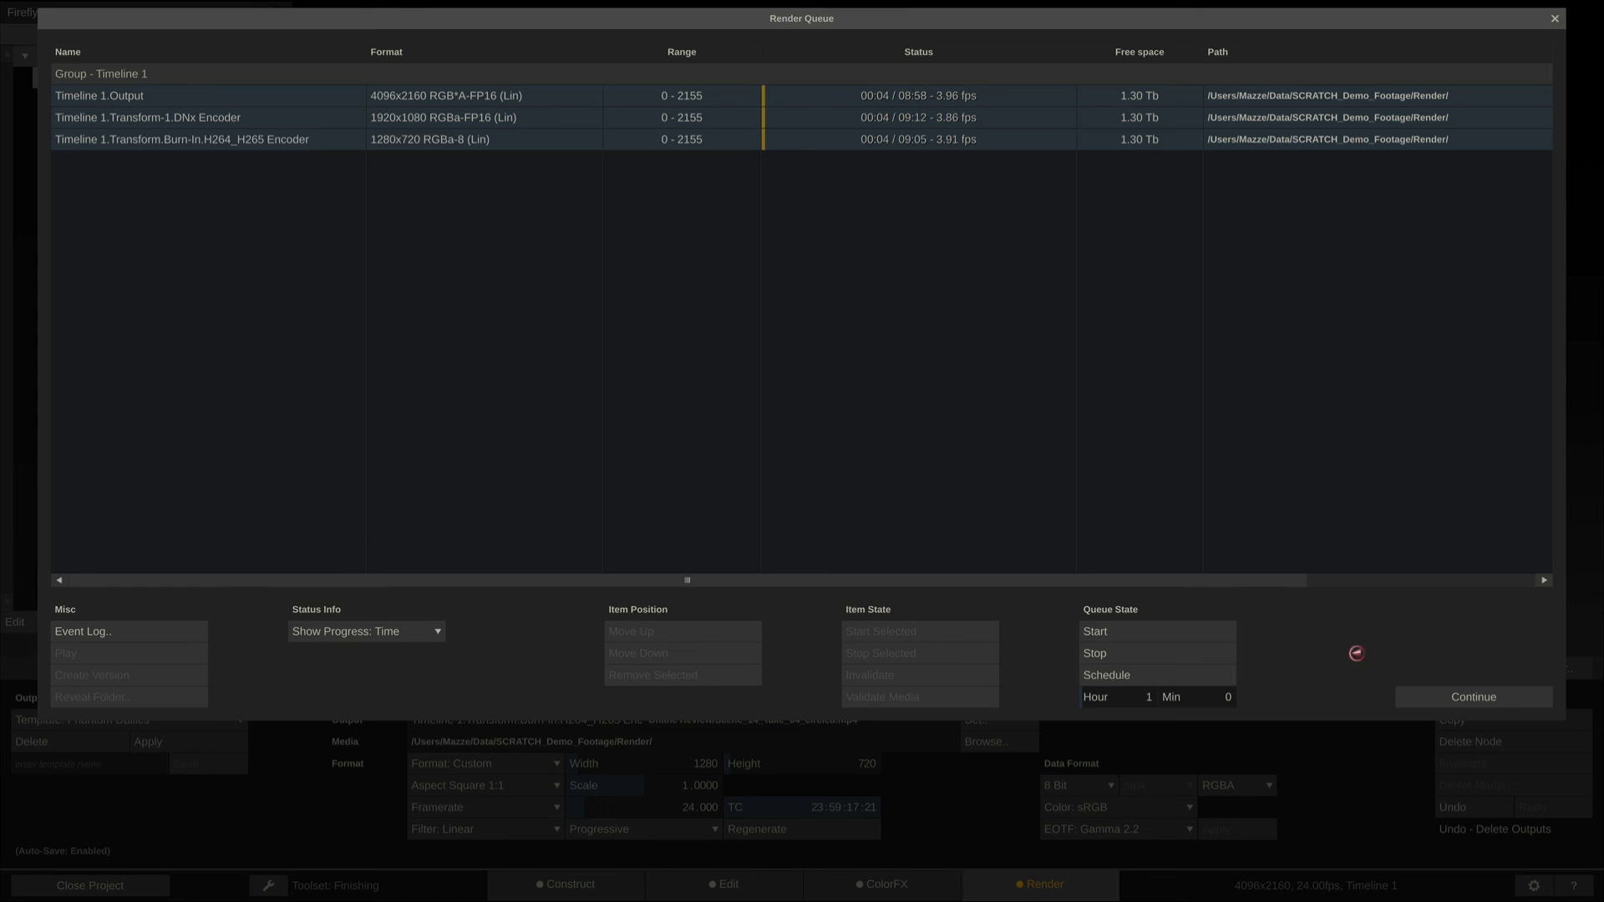
Leave the renders running, add Timeline 2 on the Construct page, and cancel Import Clips.
left_click(1462, 697)
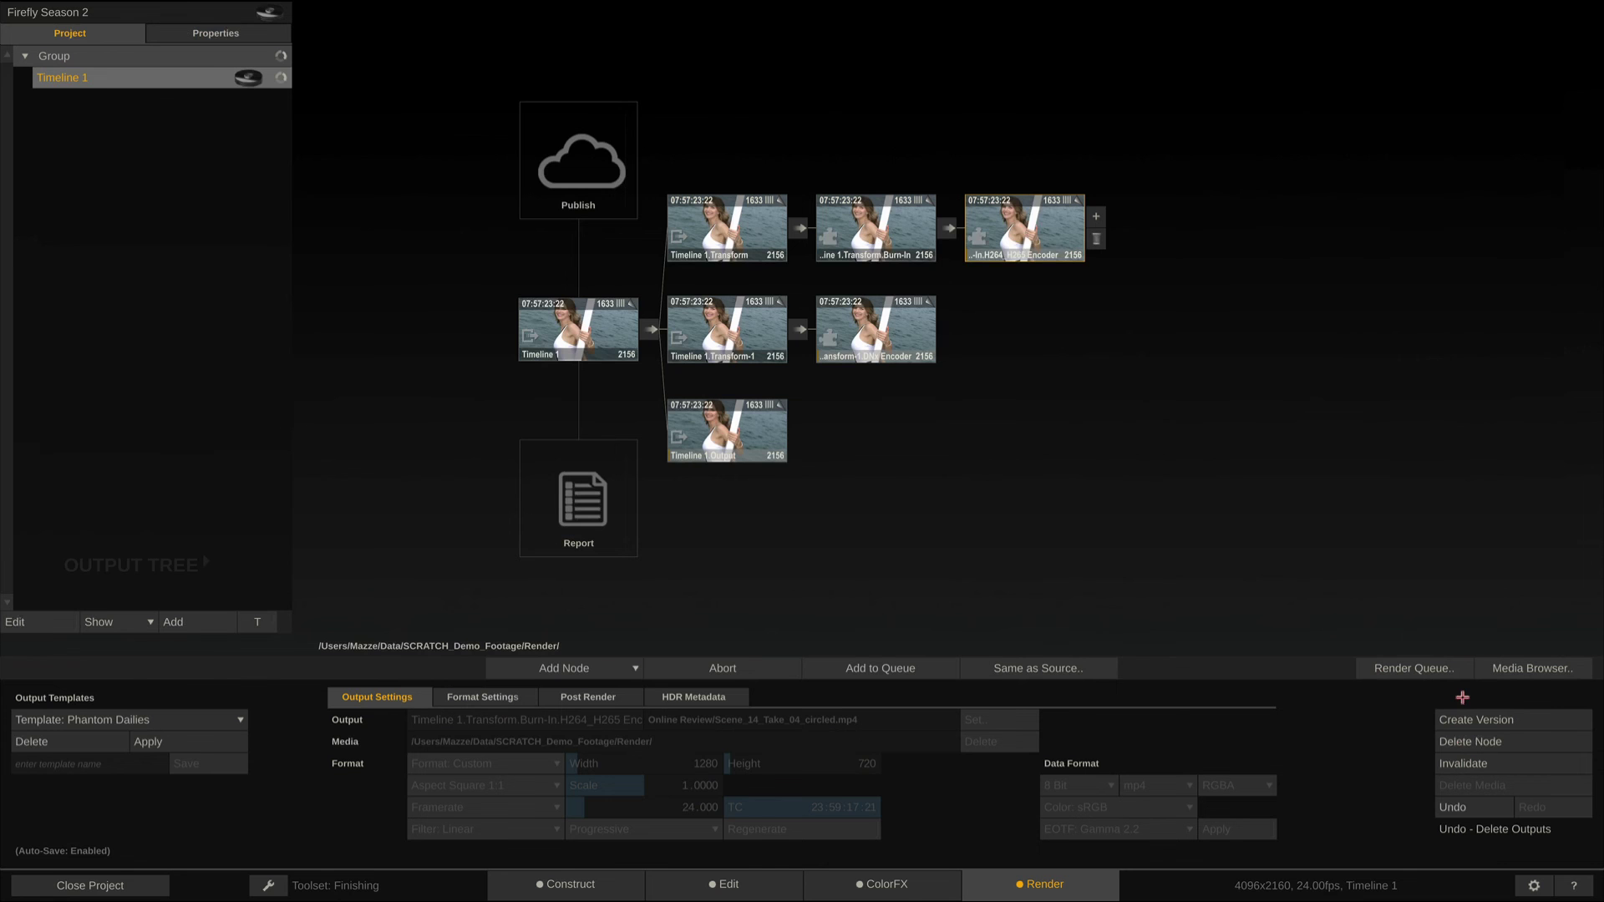
left_click(549, 885)
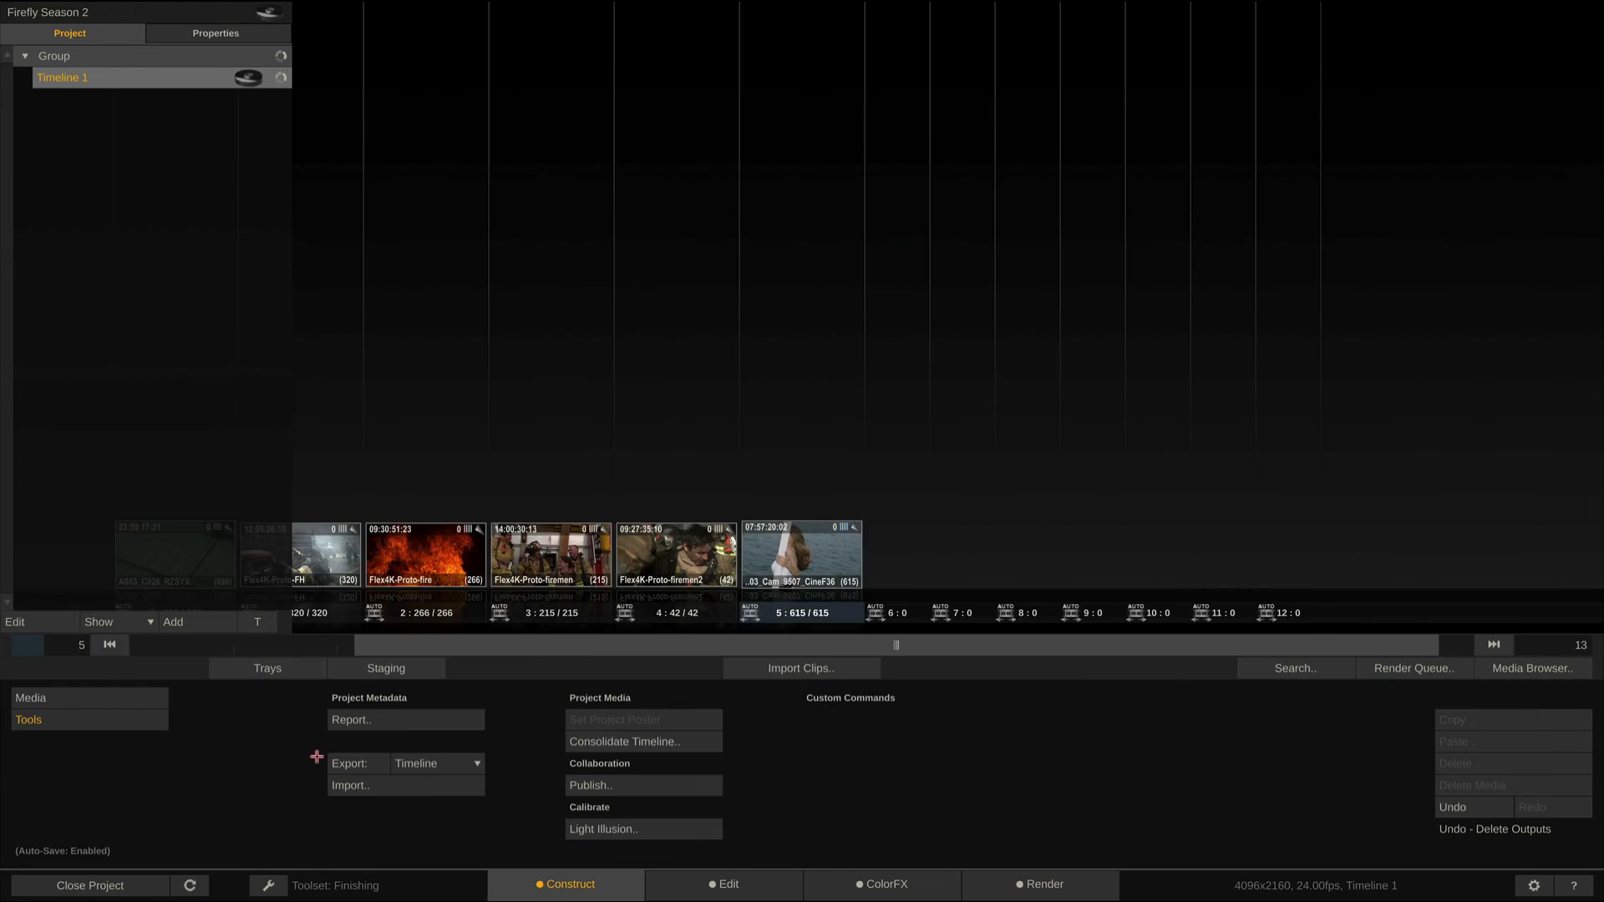
left_click(188, 621)
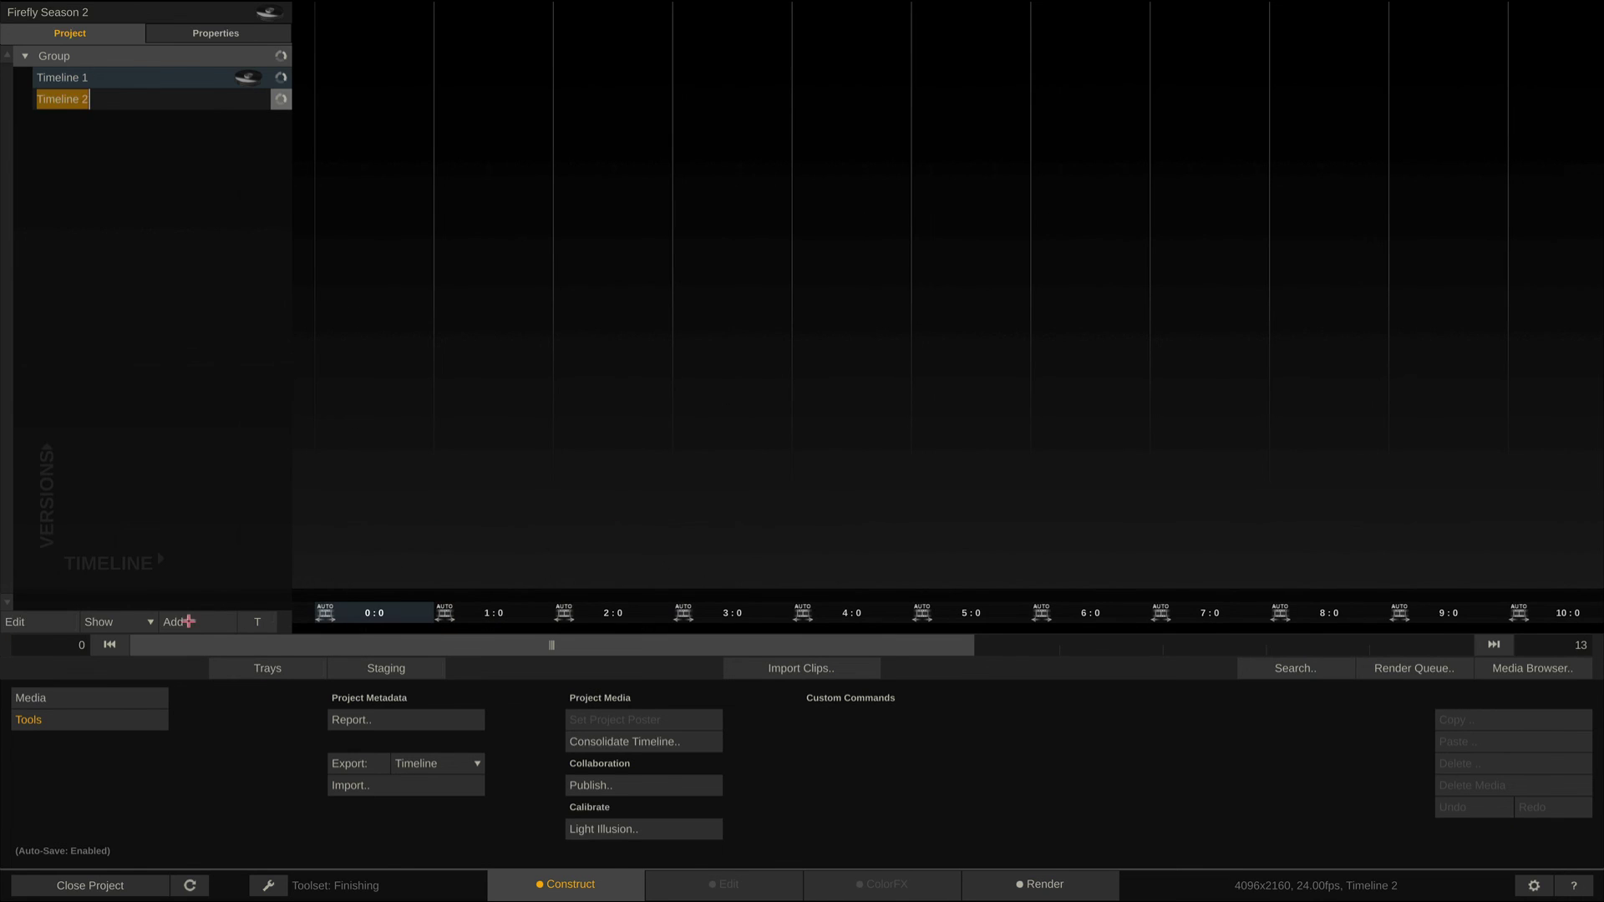
left_click(117, 701)
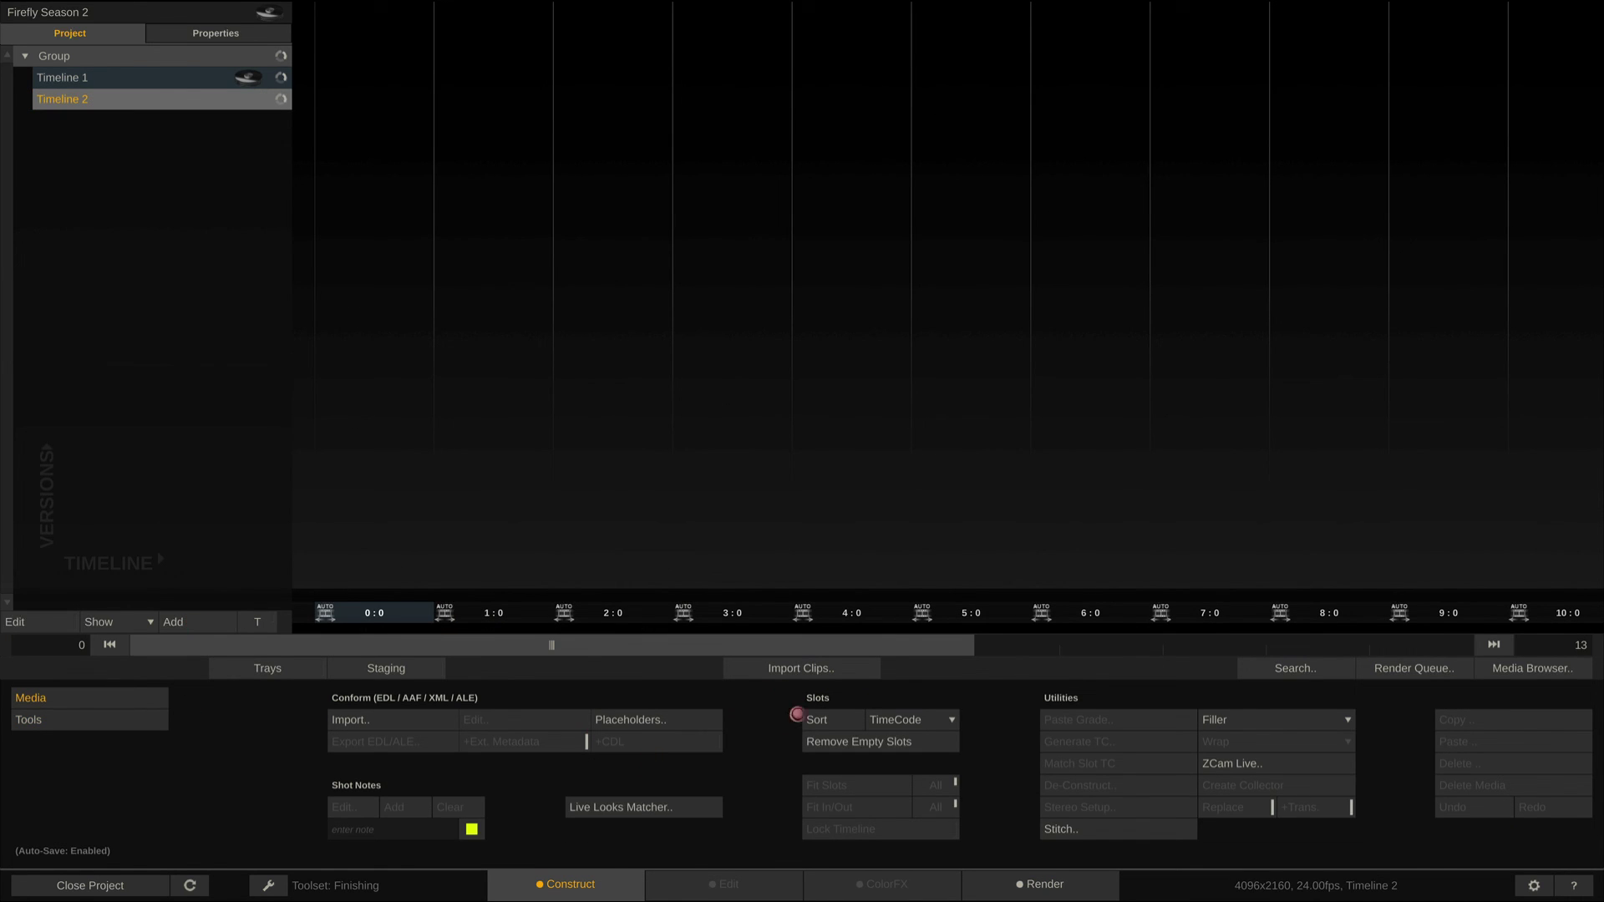
left_click(766, 664)
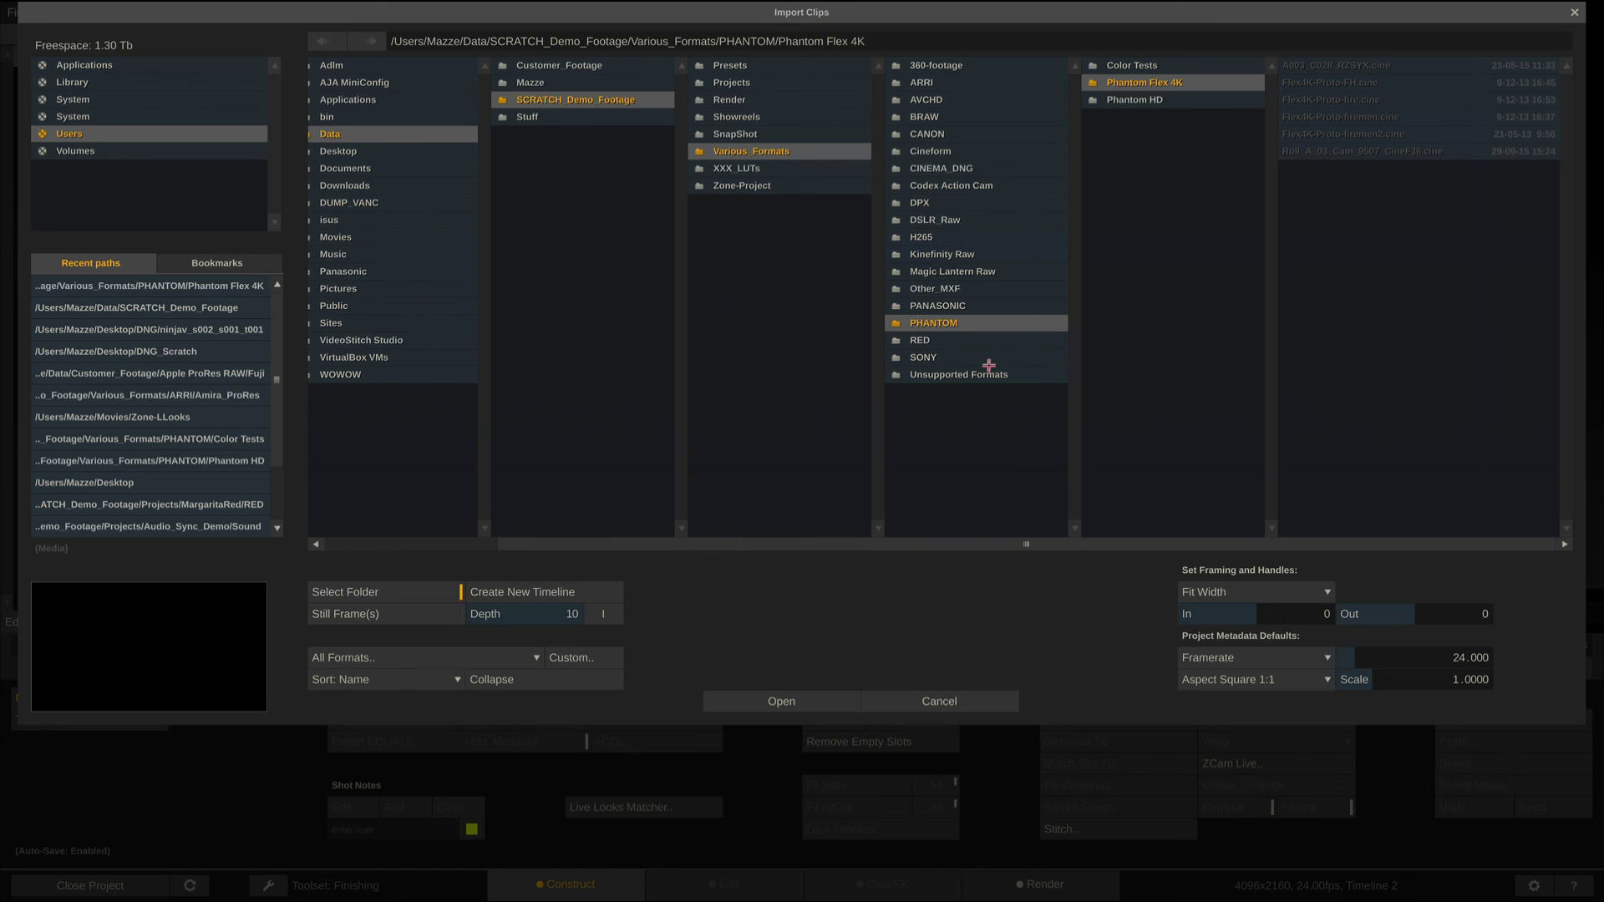
left_click(937, 702)
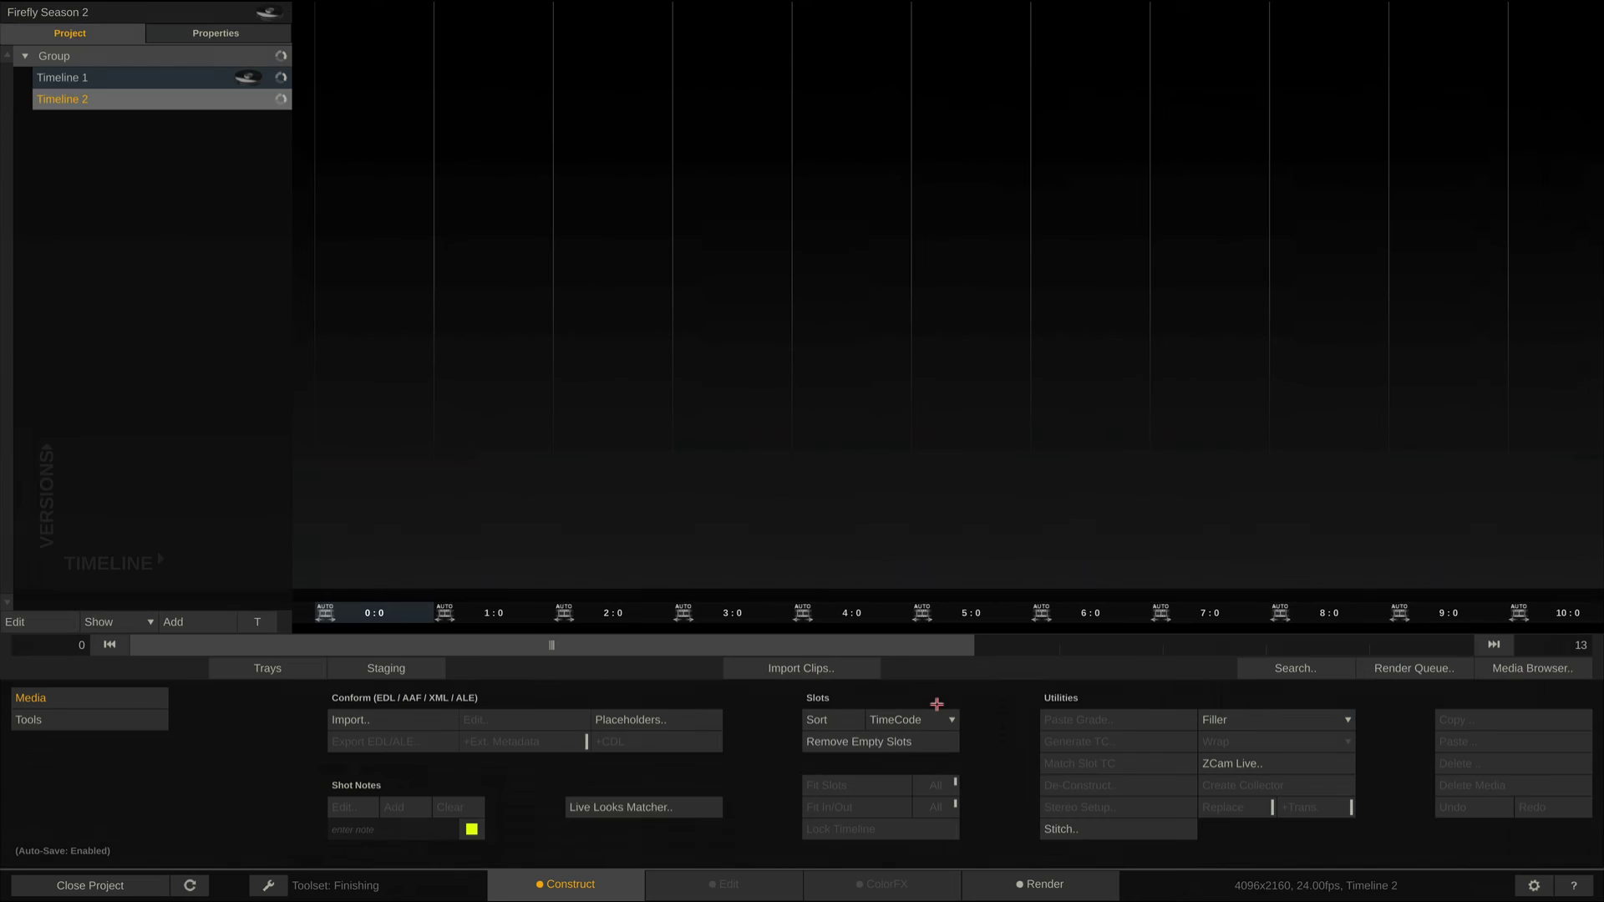